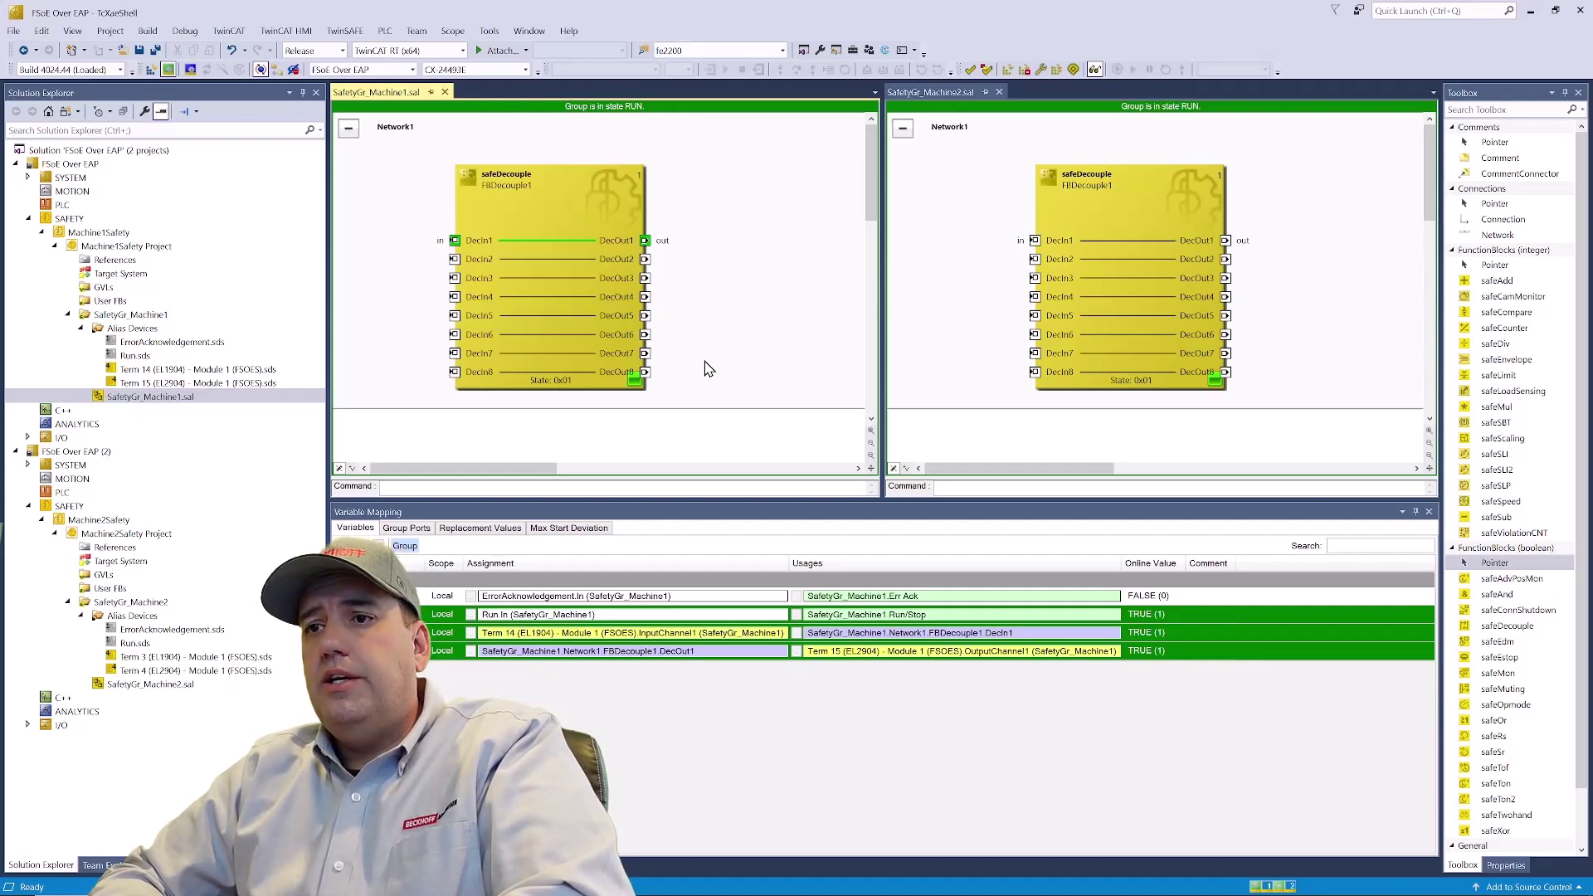
- Add an EtherCAT Automation Protocol (Network Variables) device under the first project's I/O Devices
{"action": "left_click", "coordinate": [28, 437]}
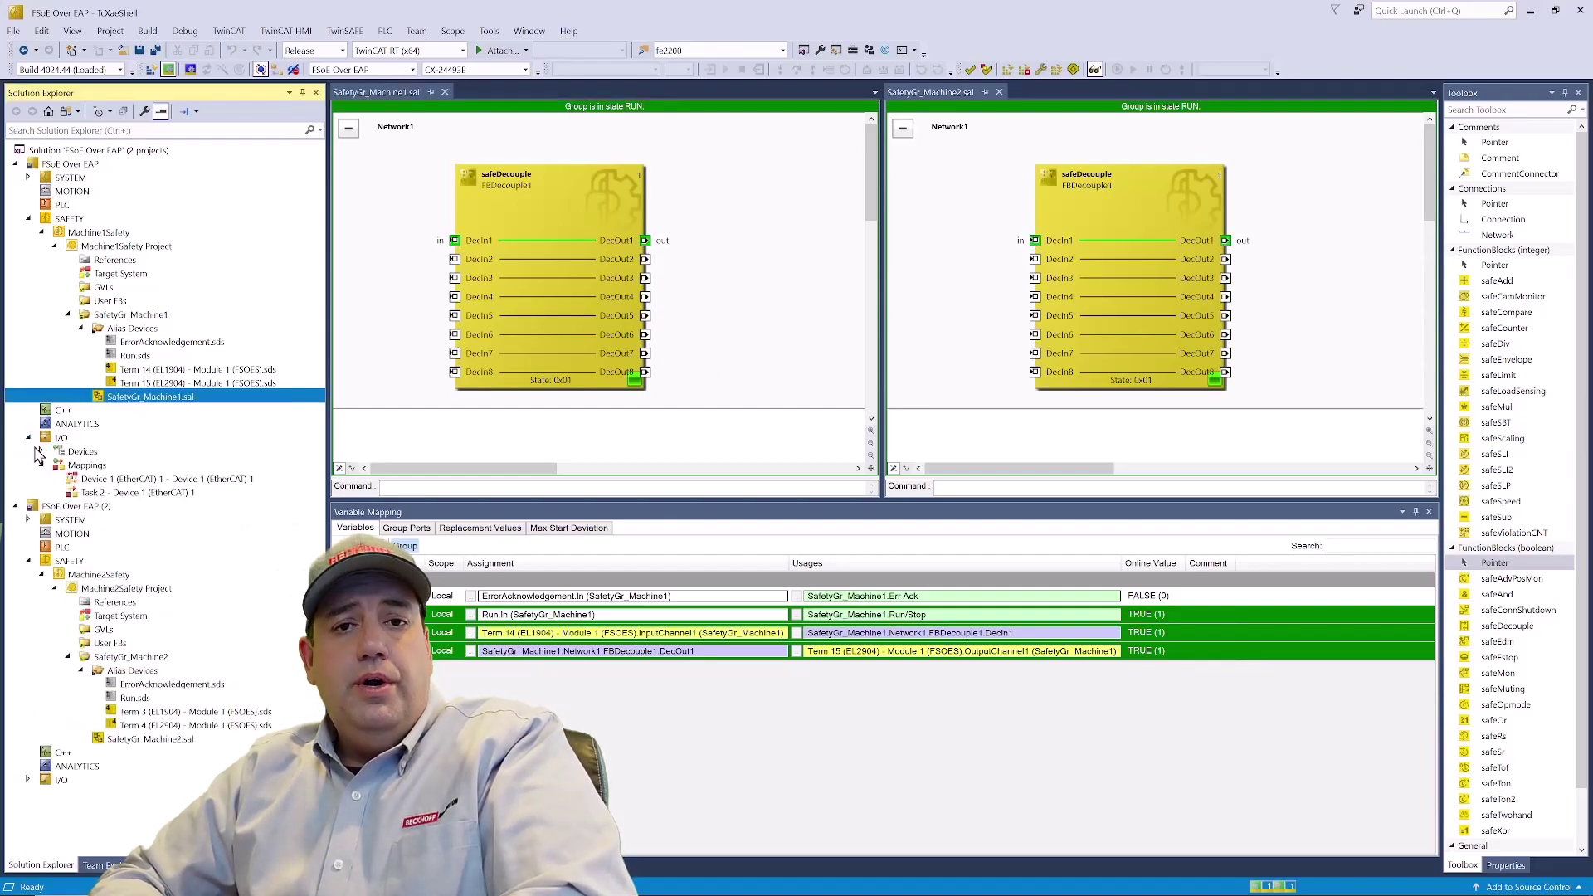
{"action": "left_click", "coordinate": [42, 452]}
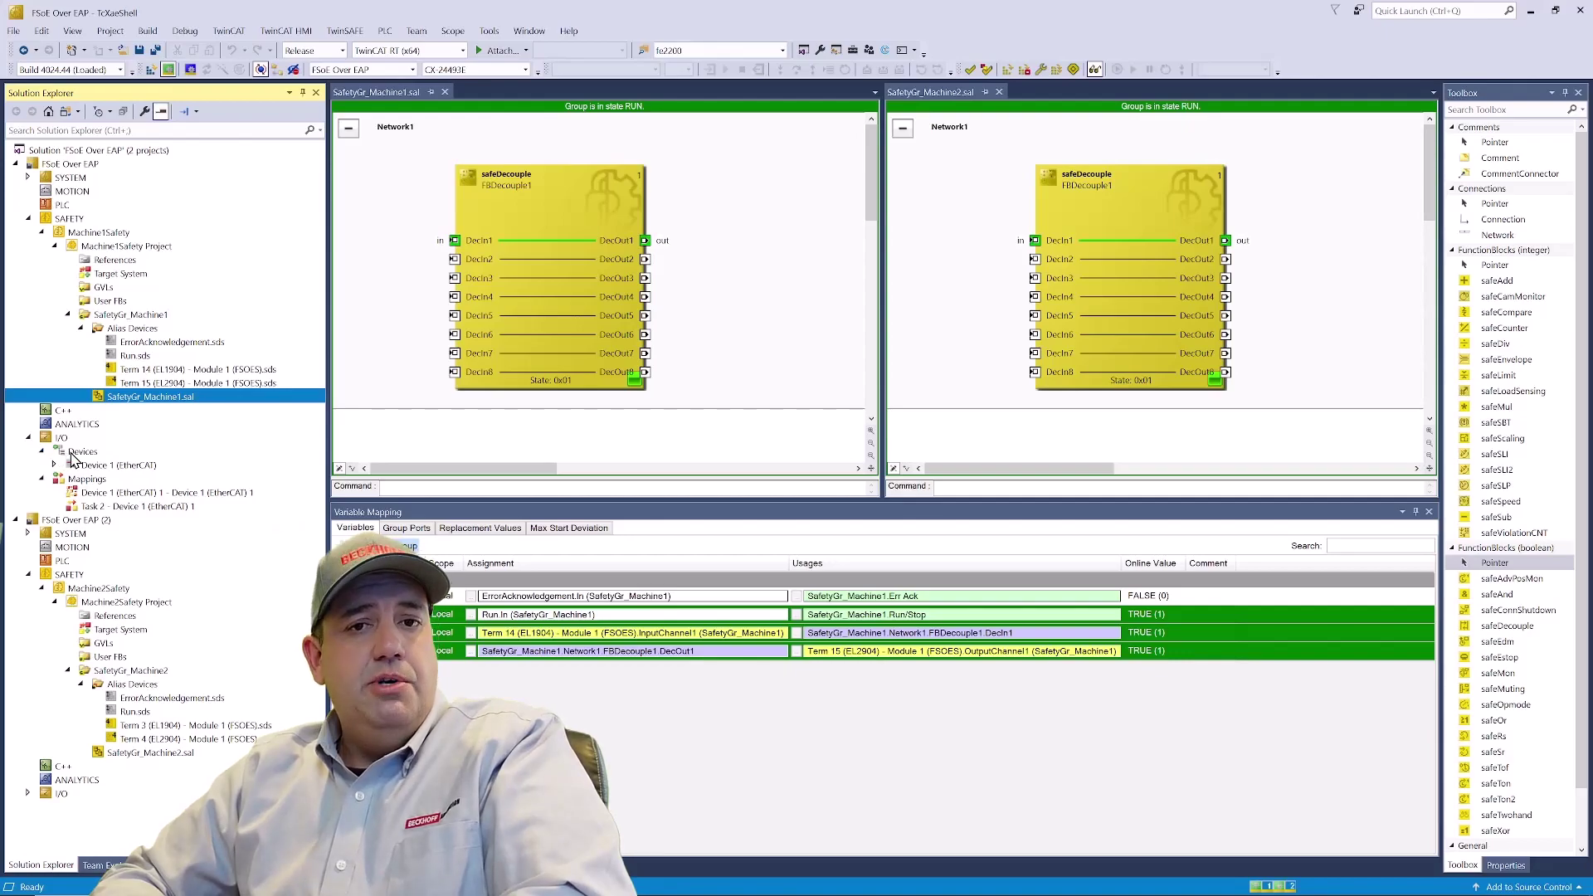
{"action": "right_click", "coordinate": [74, 456]}
{"action": "left_click", "coordinate": [110, 466]}
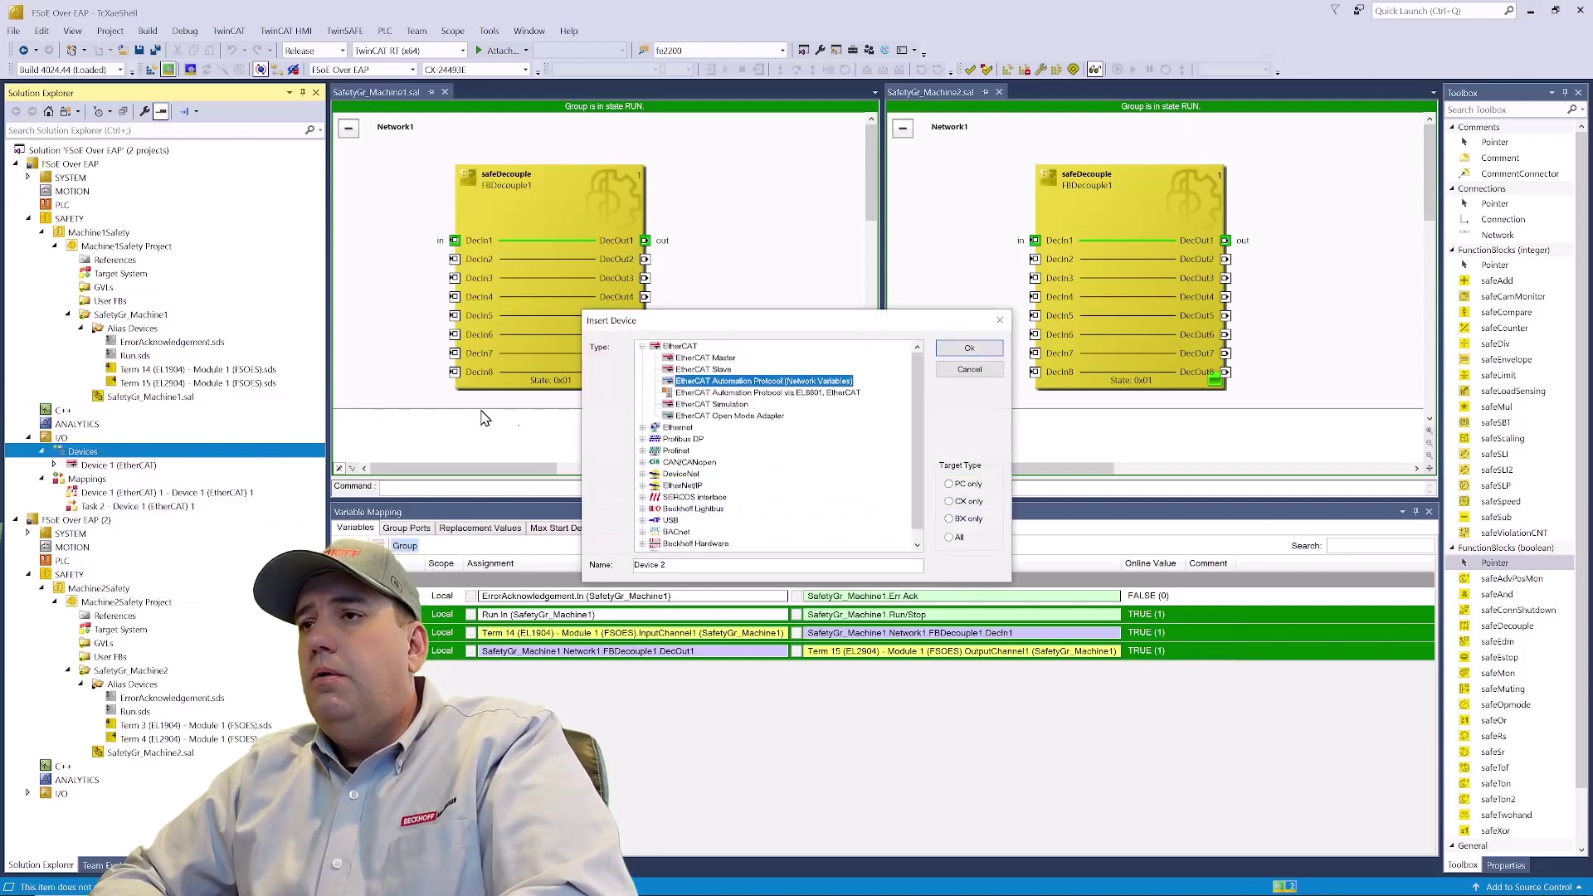
{"action": "left_click", "coordinate": [965, 350]}
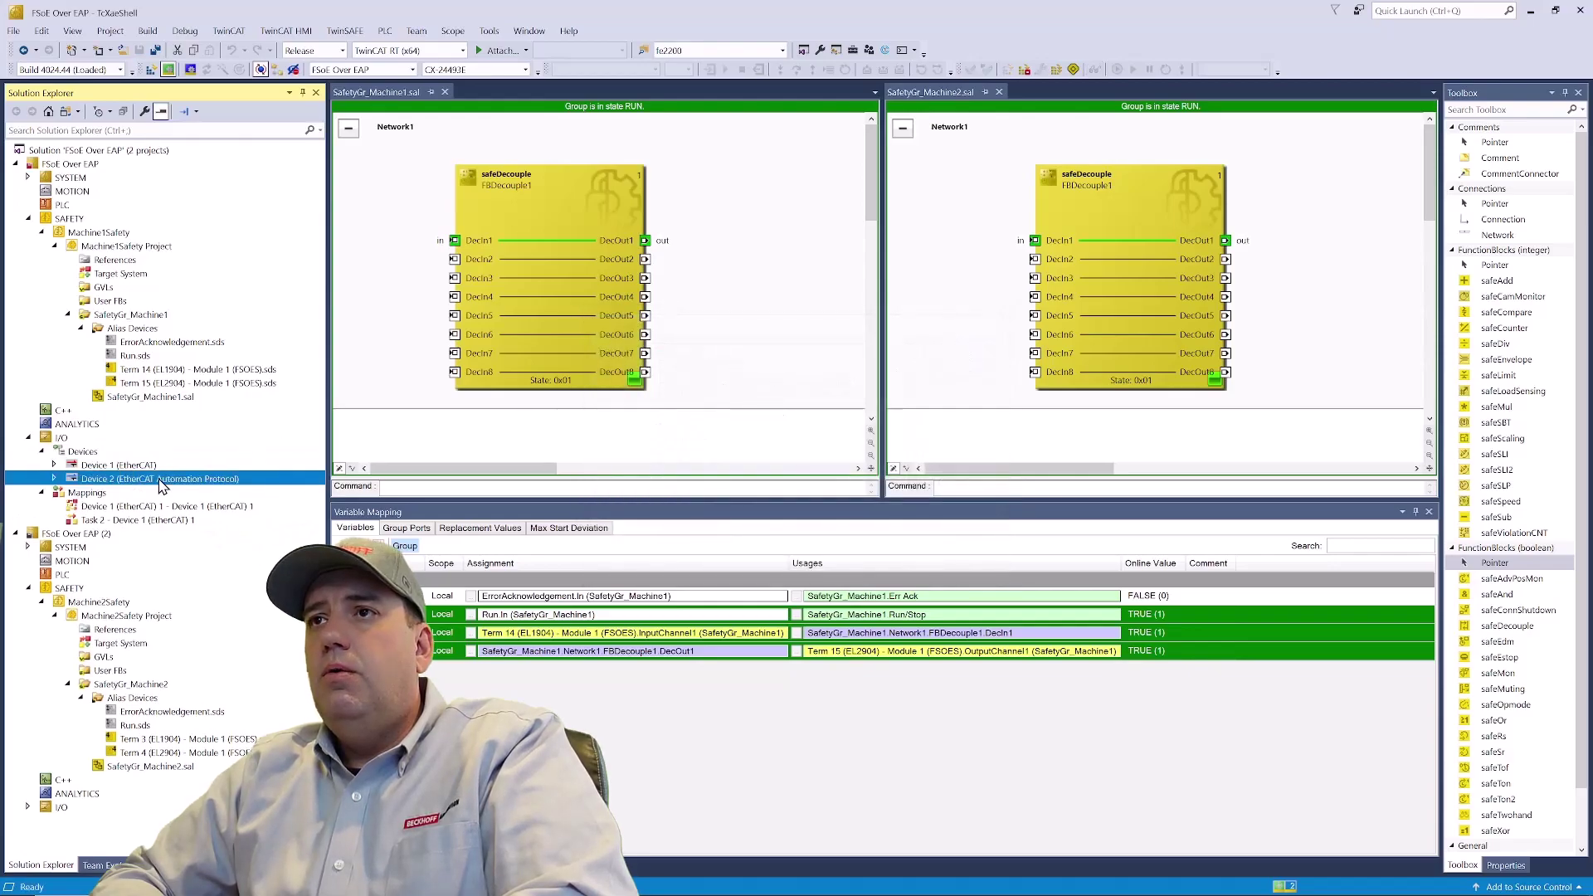
- Bind Device 2 to the X000 Intel PCI Ethernet adapter found by the adapter search
{"action": "double_click", "coordinate": [161, 481]}
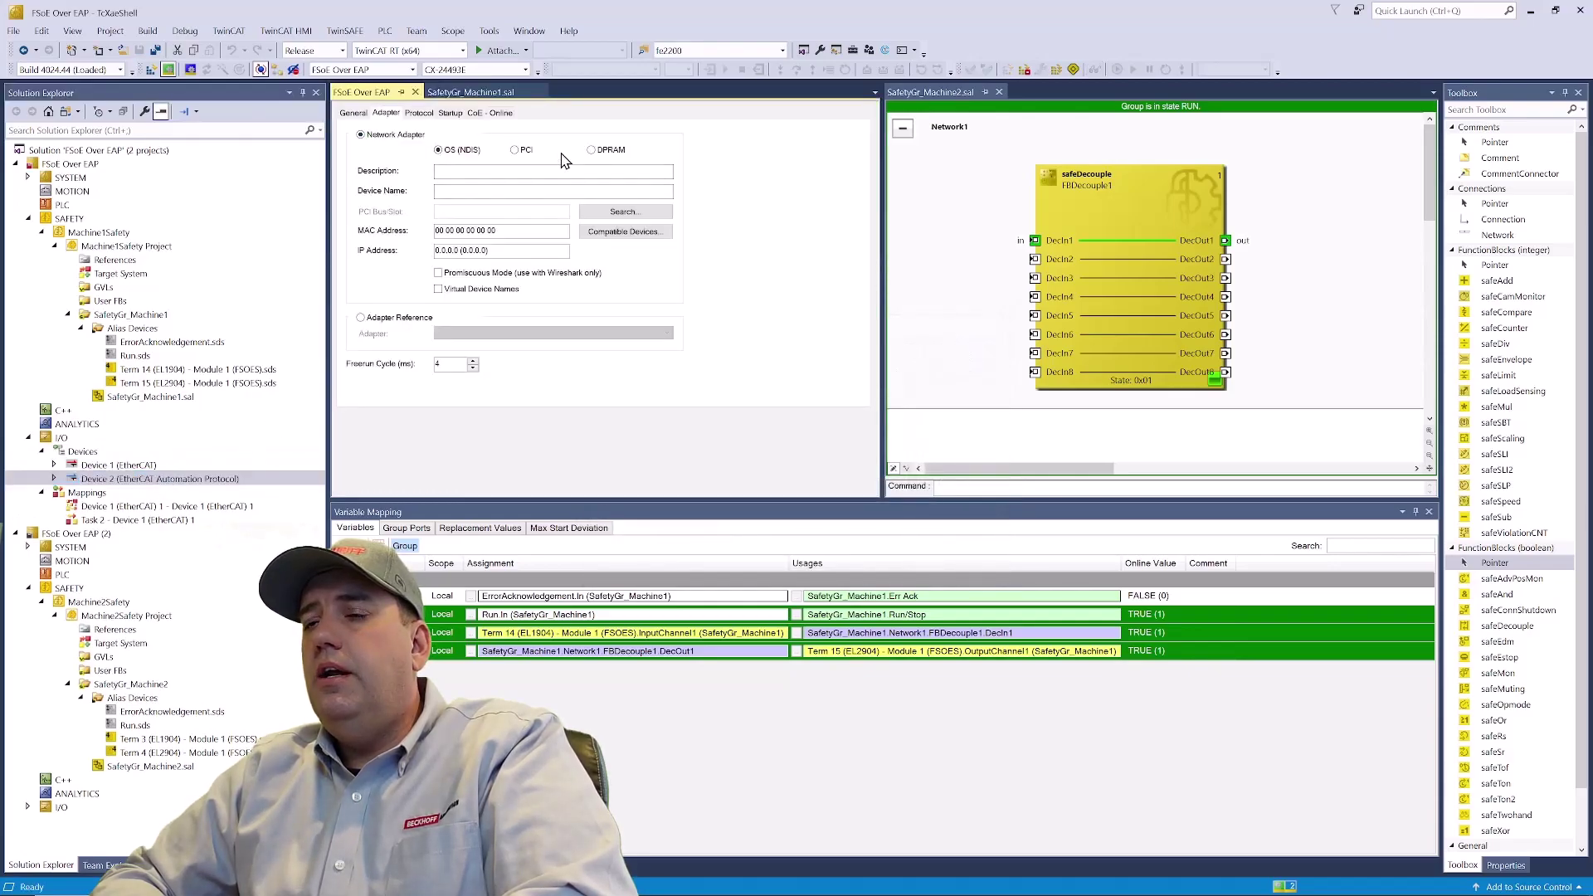
{"action": "left_click", "coordinate": [618, 214]}
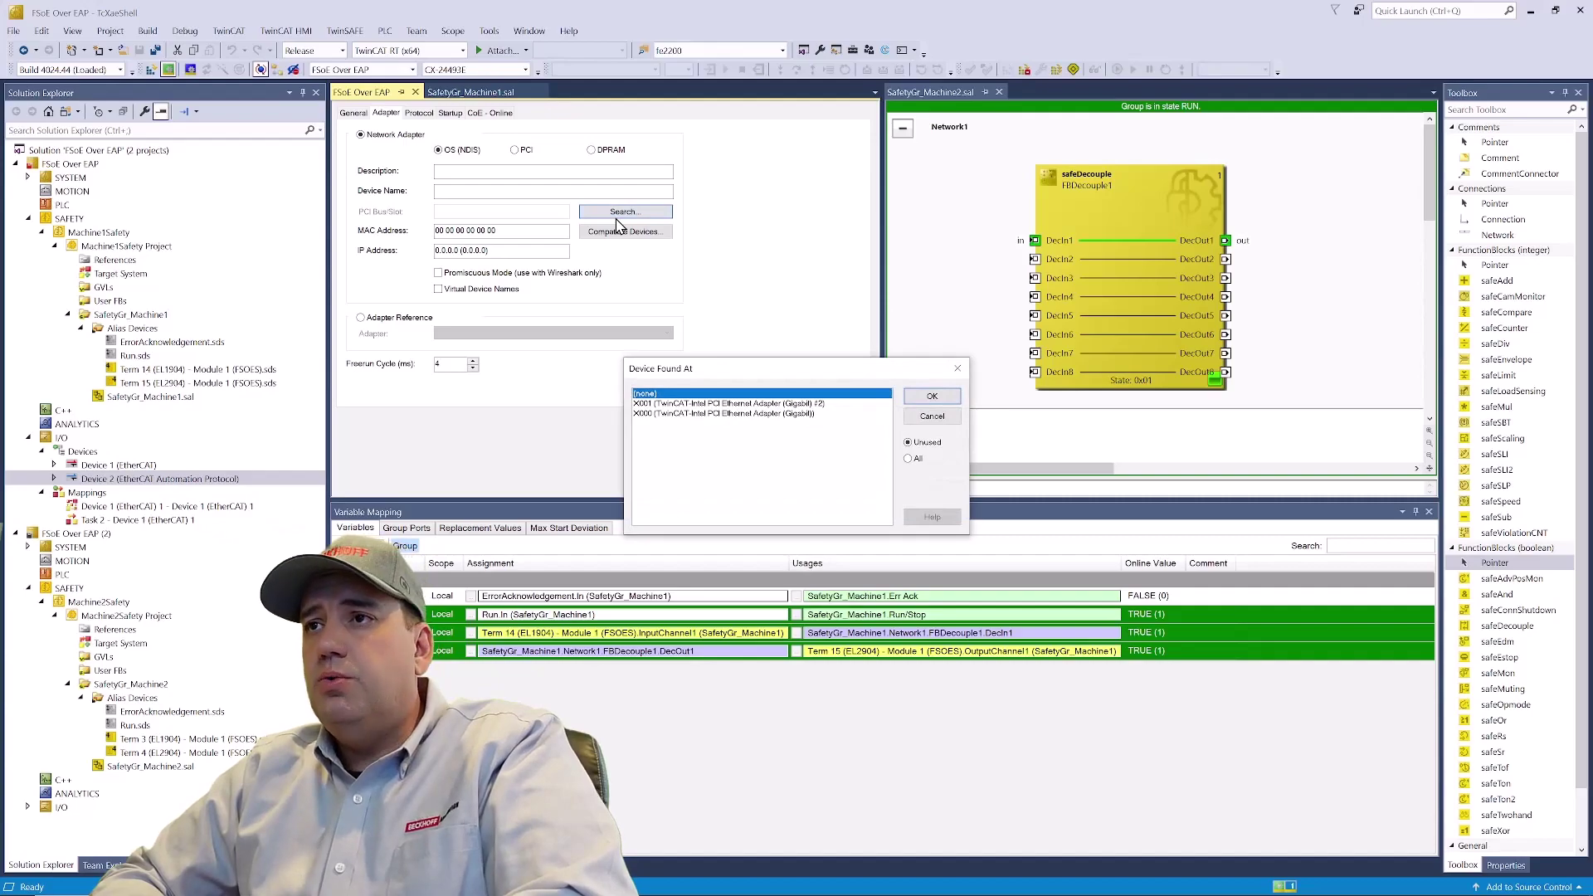
{"action": "left_click", "coordinate": [739, 414]}
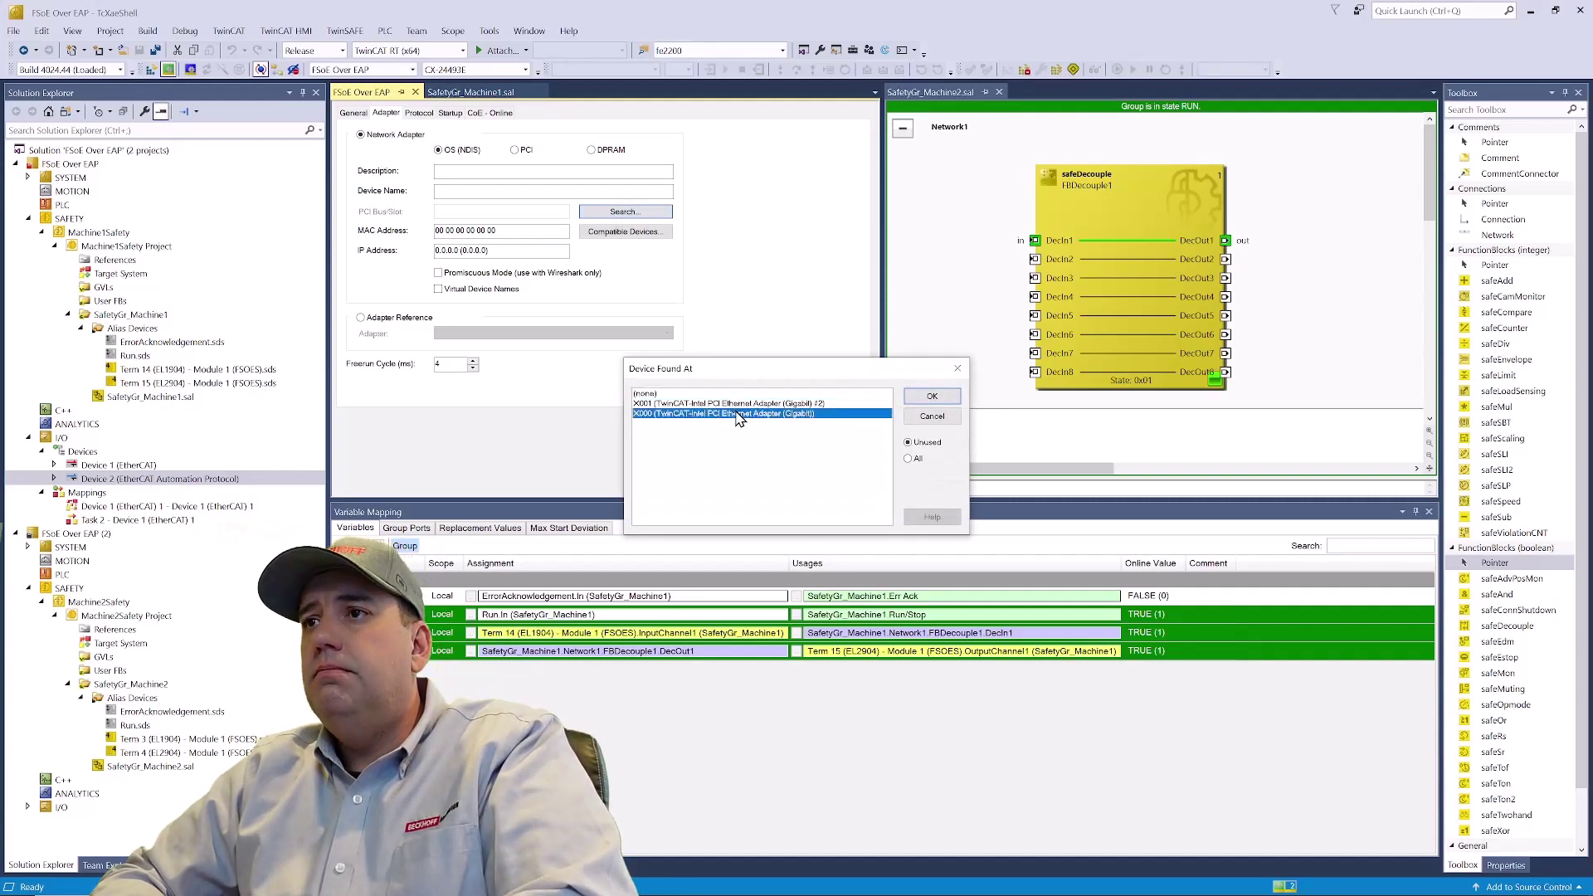
{"action": "left_click", "coordinate": [931, 398]}
{"action": "left_click", "coordinate": [940, 399]}
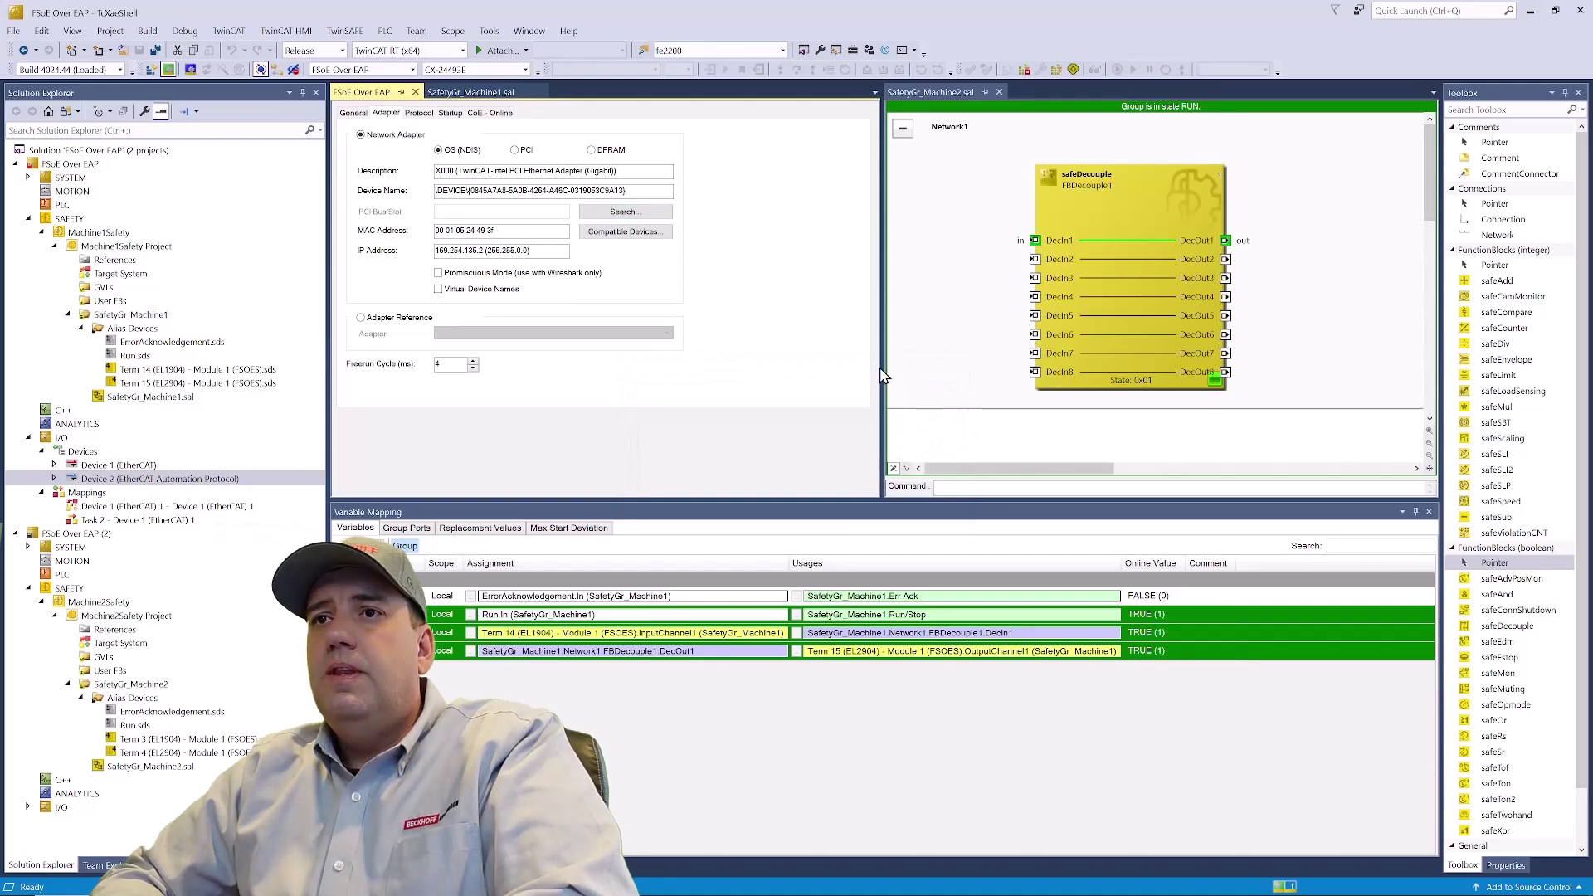
- Add a Network Variable Publisher box (Box 29) under Device 2
{"action": "left_click", "coordinate": [54, 479]}
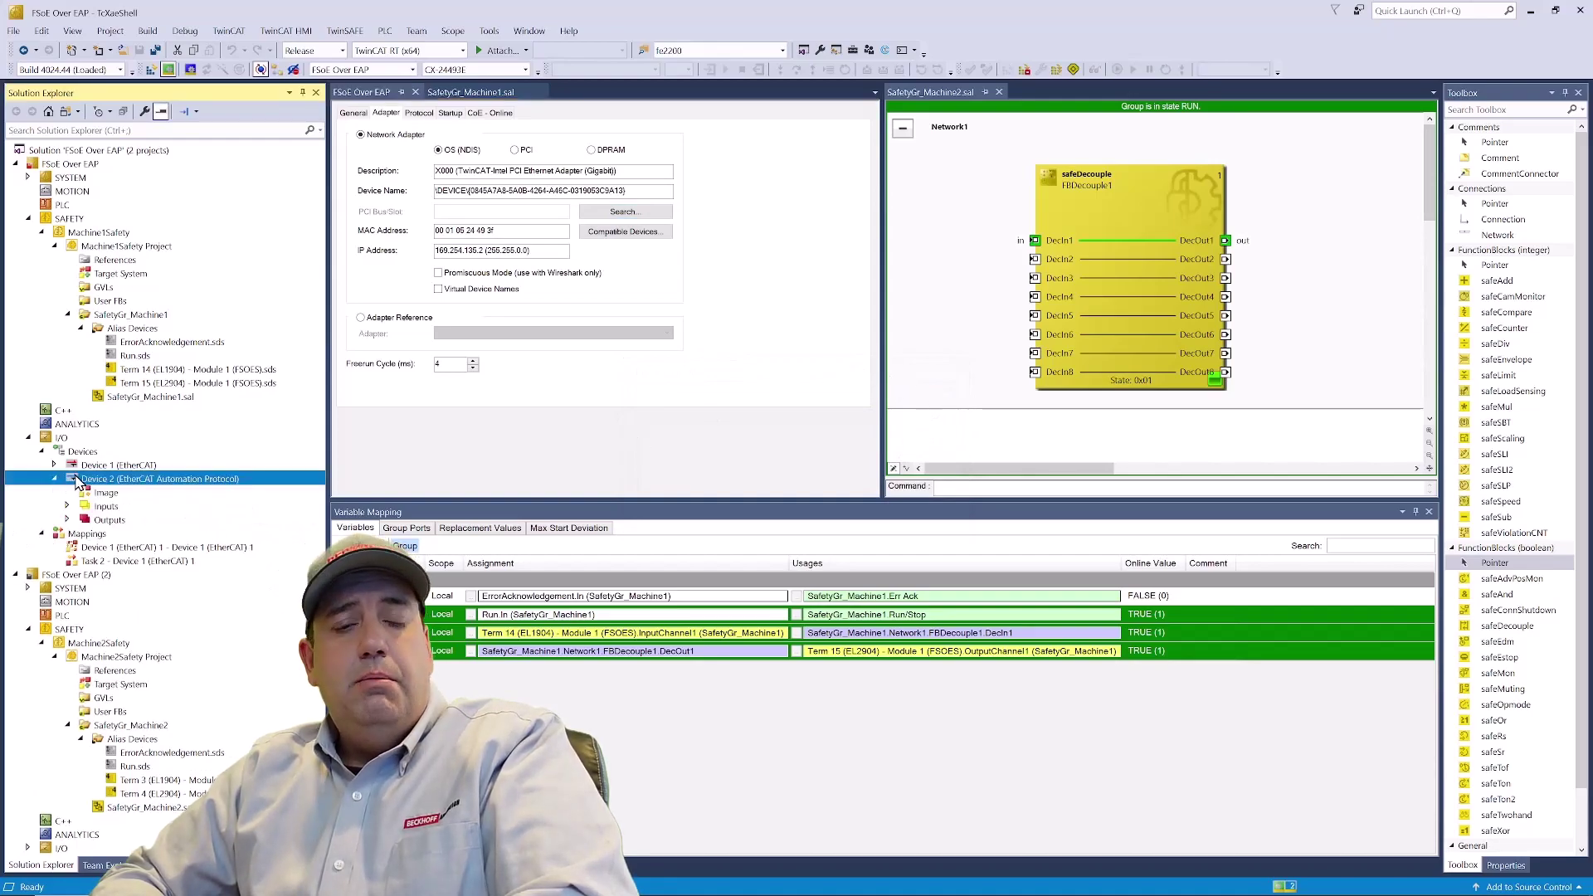
{"action": "right_click", "coordinate": [80, 481]}
{"action": "left_click", "coordinate": [83, 484]}
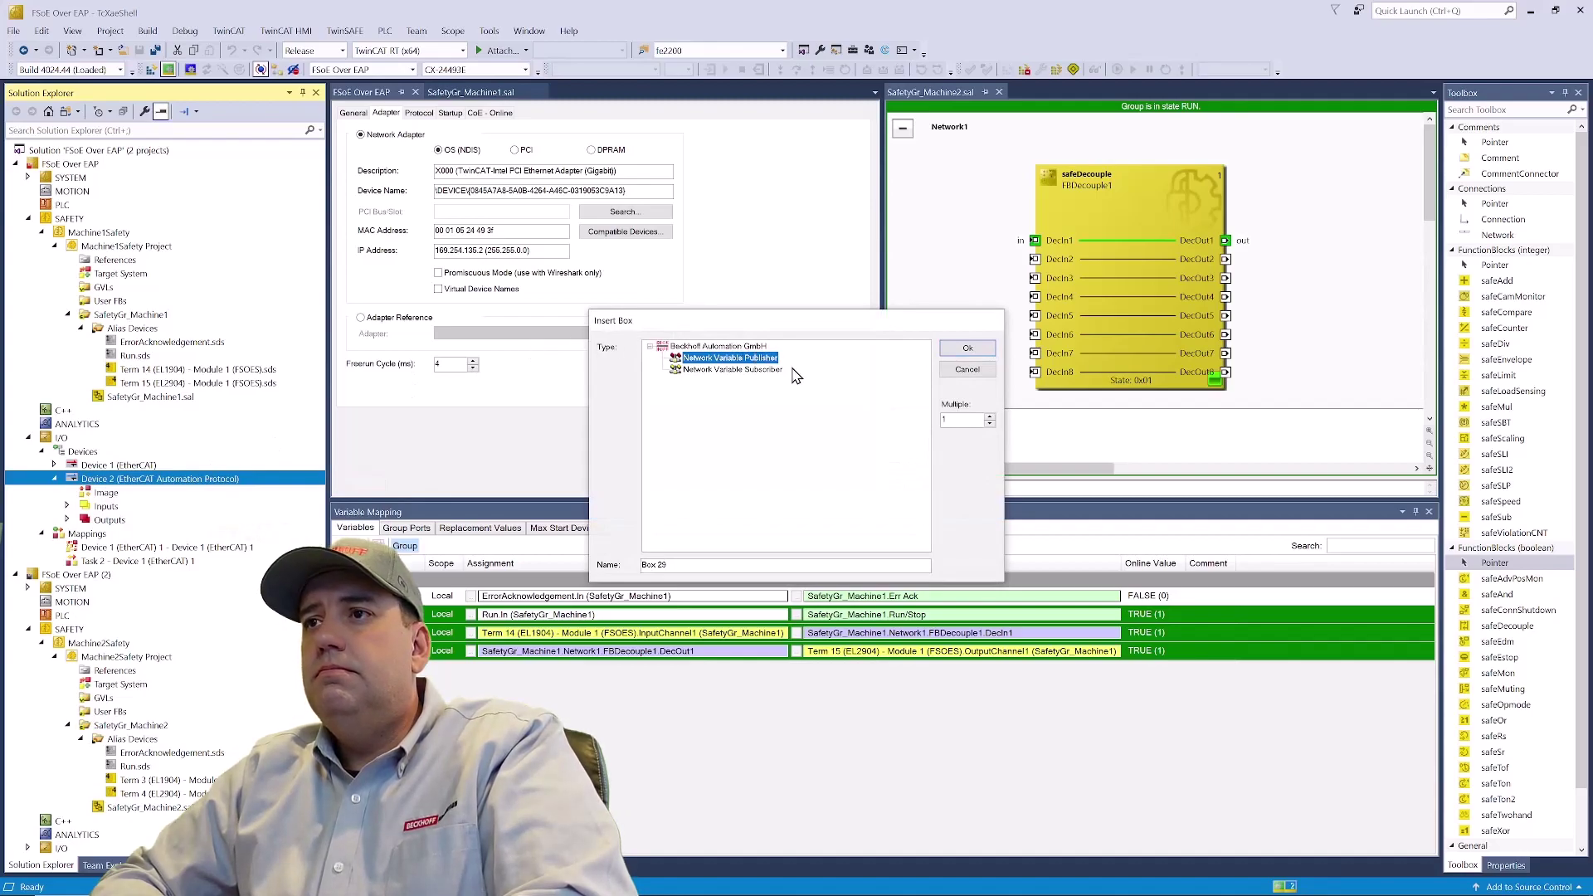
{"action": "left_click", "coordinate": [967, 348]}
- Add a Network Variable Subscriber box (Box 30) under Device 2
{"action": "right_click", "coordinate": [116, 481]}
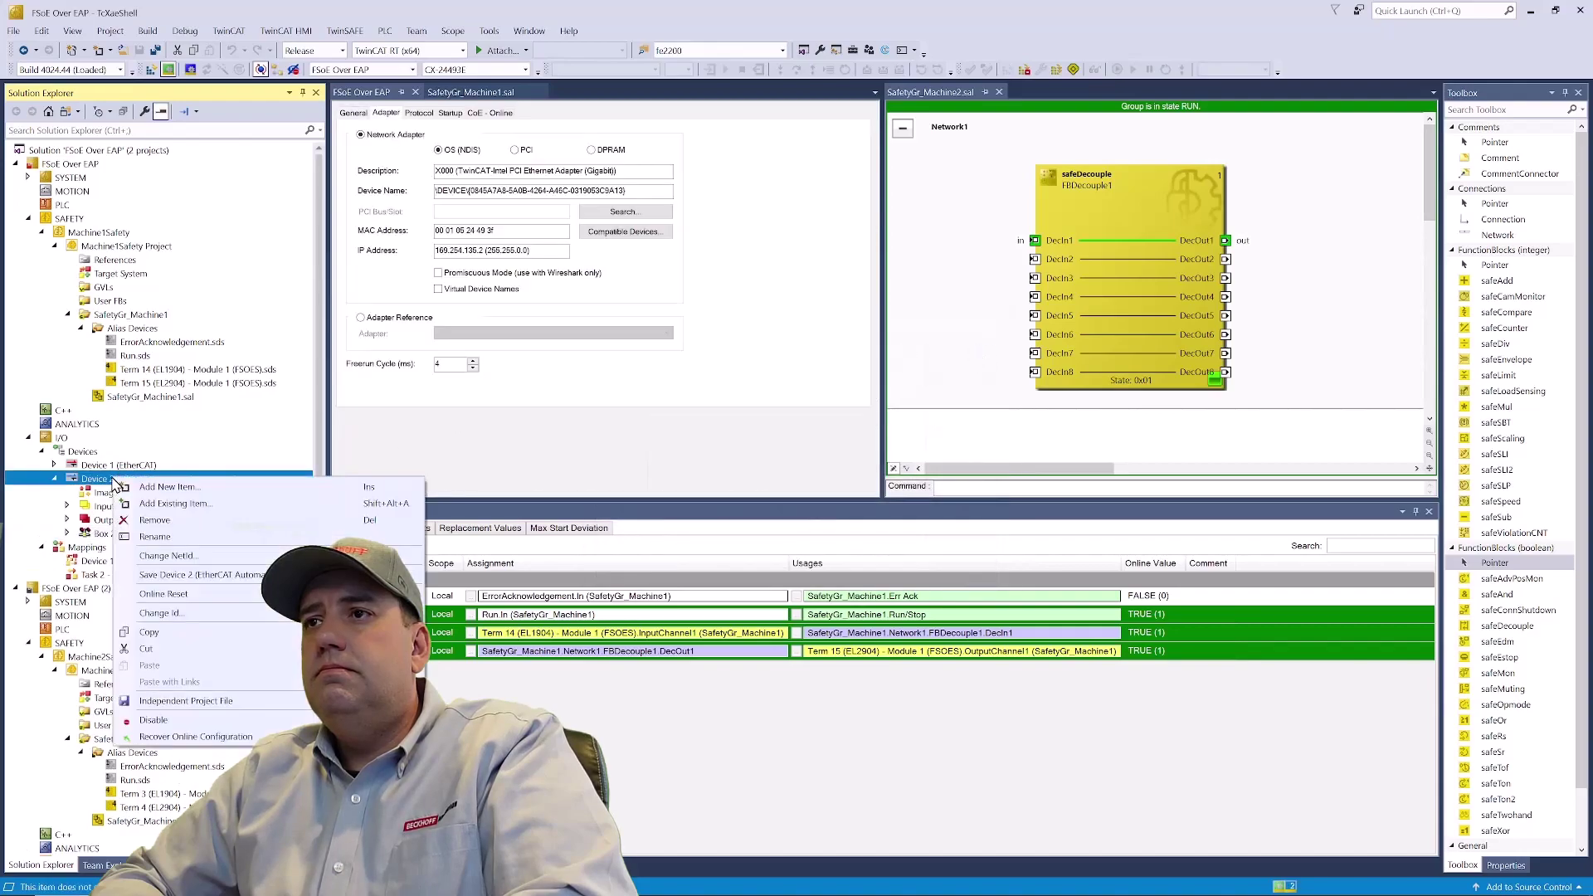
{"action": "left_click", "coordinate": [172, 488]}
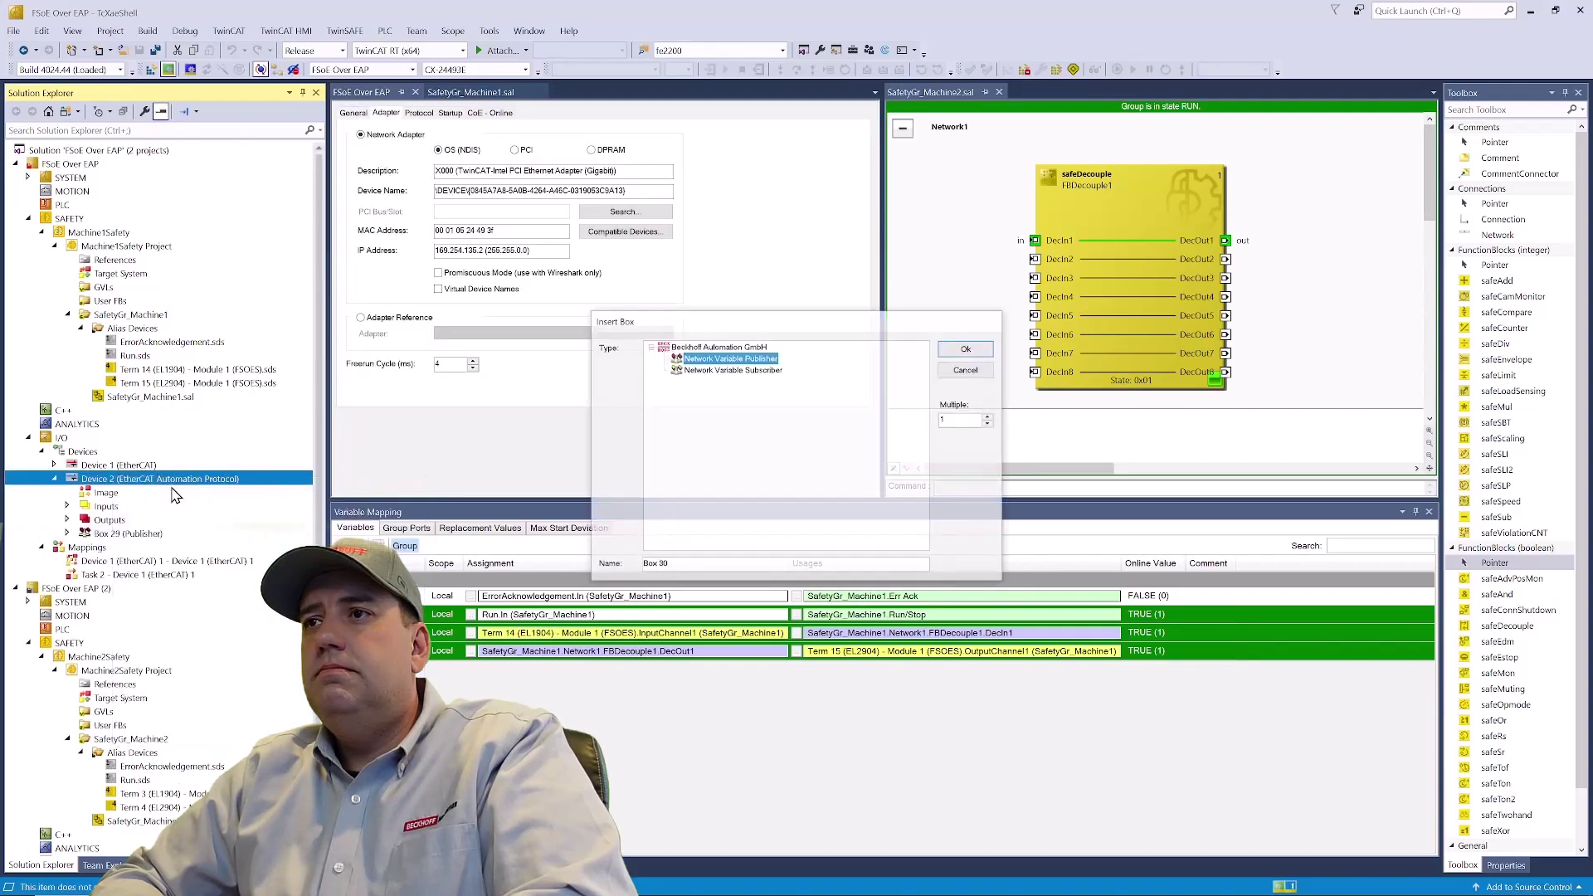
{"action": "left_click", "coordinate": [730, 370]}
{"action": "left_click", "coordinate": [967, 348]}
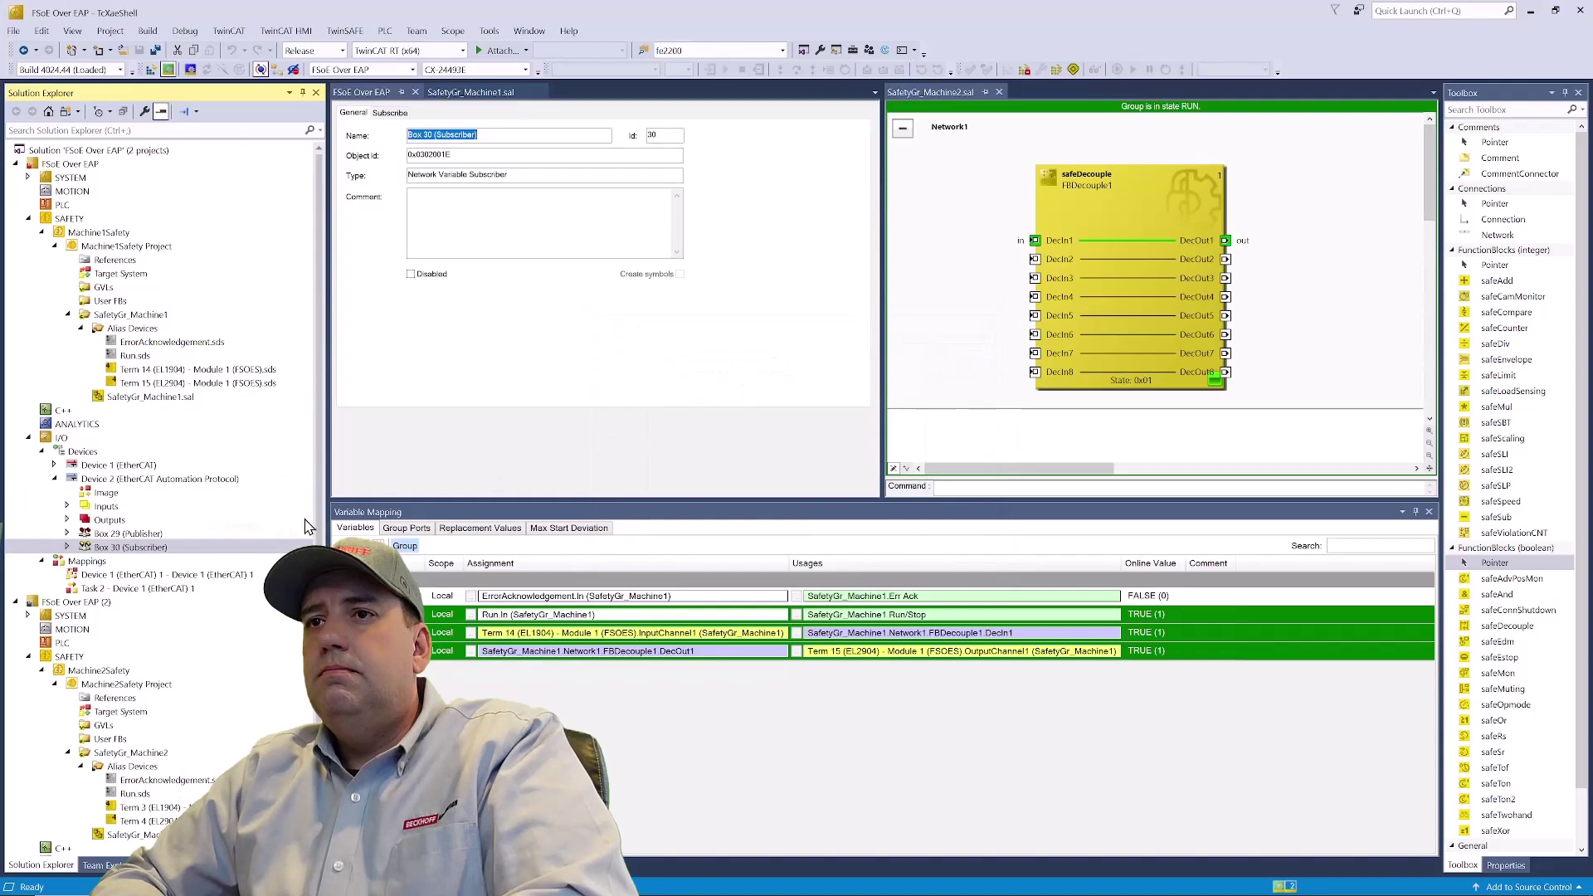
- Add Pub-Var 1 of type FSOE_6 to Box 29, filtering types by 'fsoe'
{"action": "right_click", "coordinate": [107, 536]}
{"action": "key", "text": "Escape"}
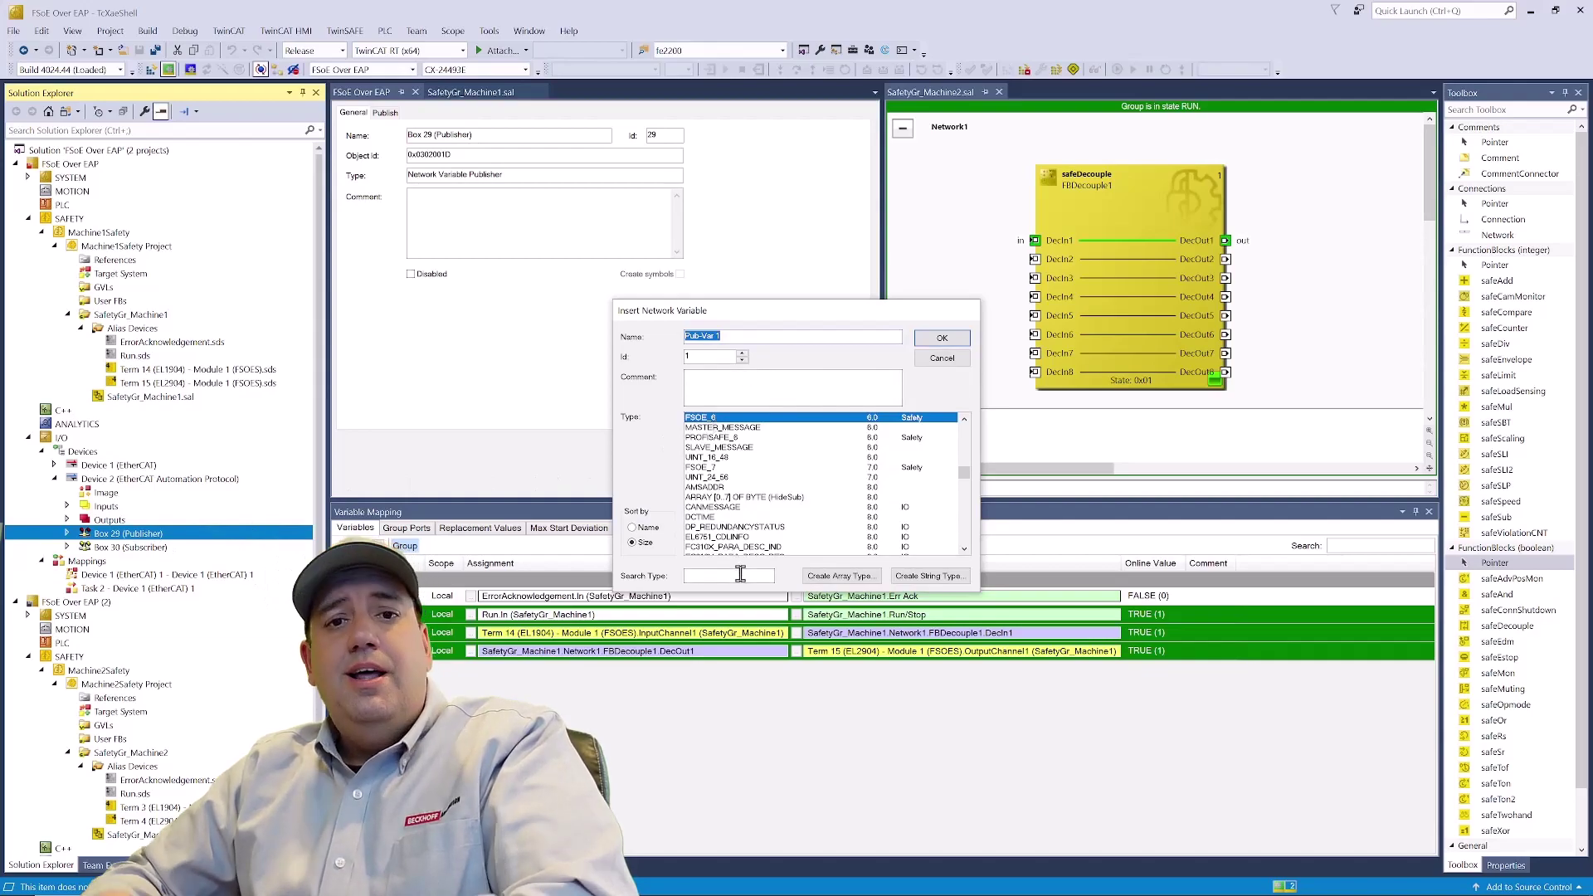
{"action": "left_click", "coordinate": [739, 575]}
{"action": "type", "text": "fsoe"}
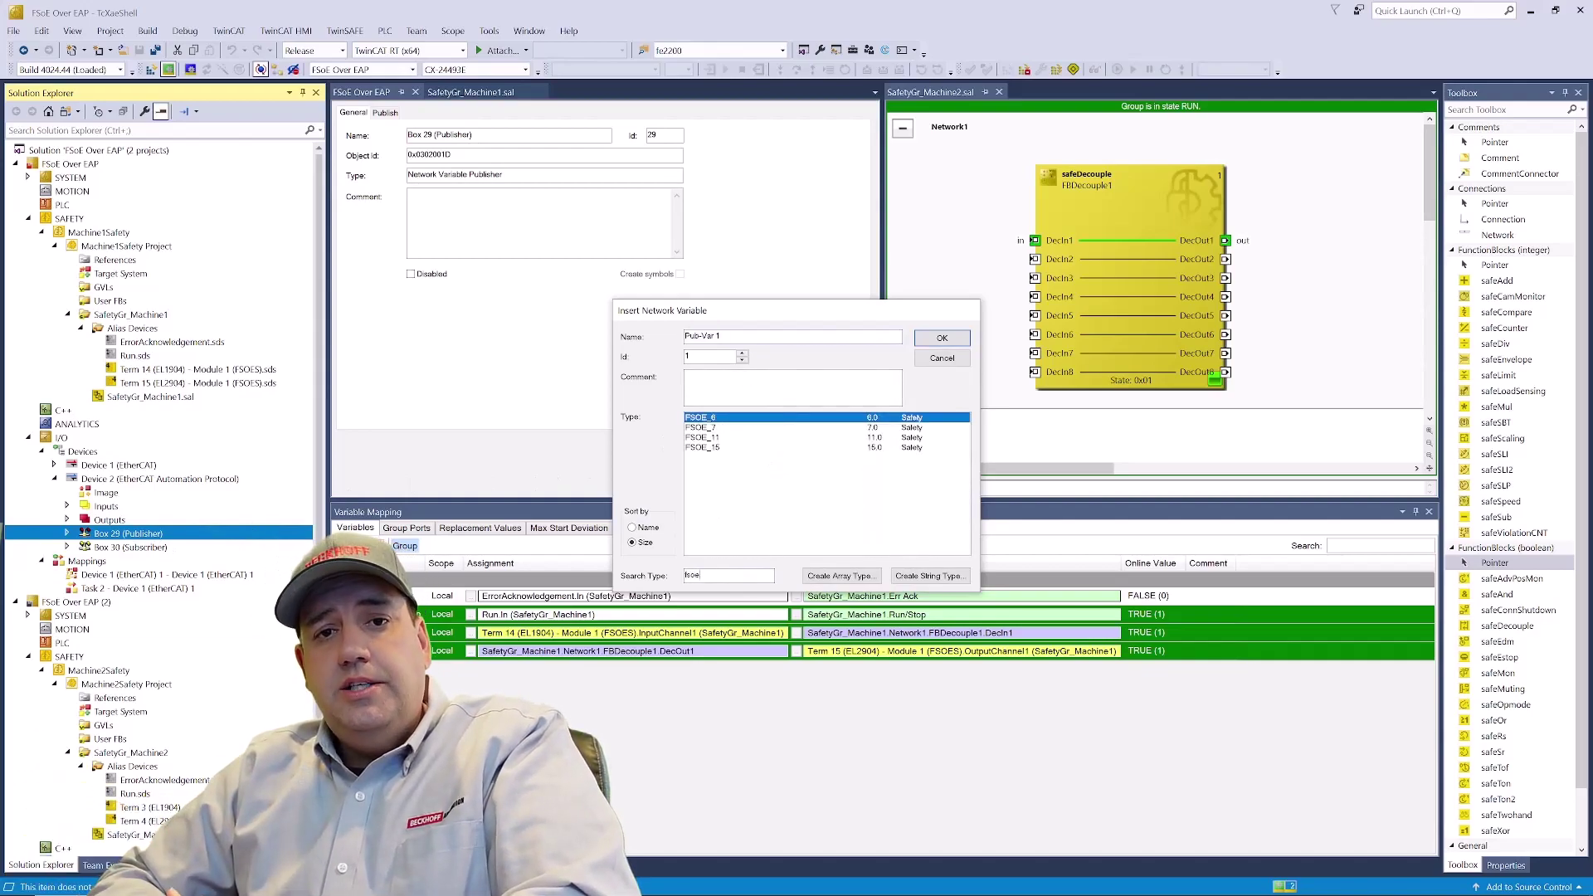
{"action": "left_click", "coordinate": [731, 428]}
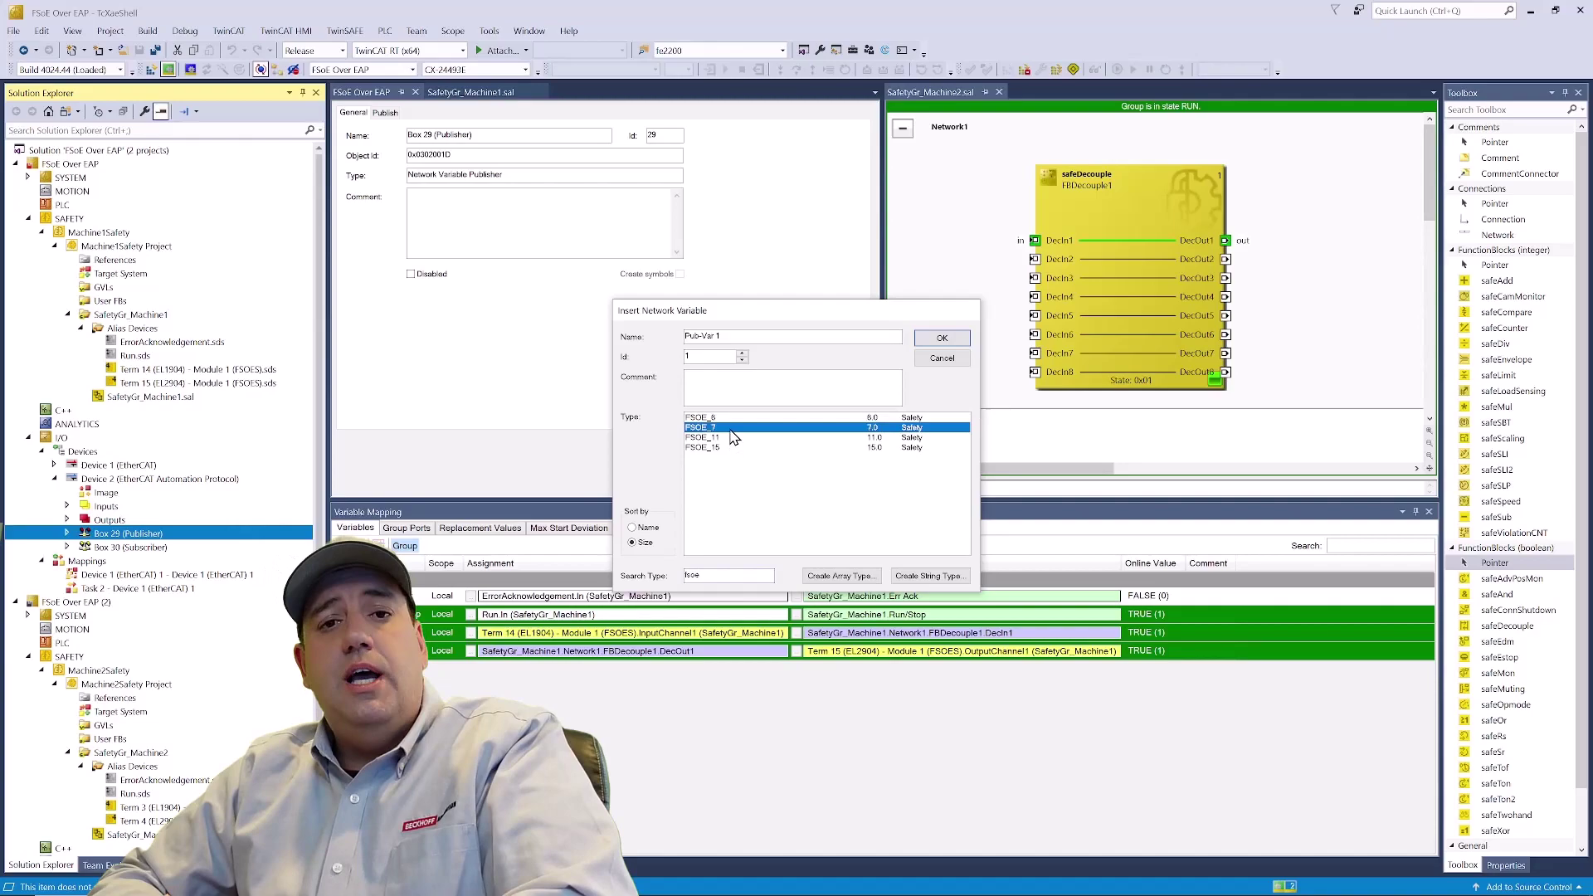
{"action": "left_click", "coordinate": [735, 420]}
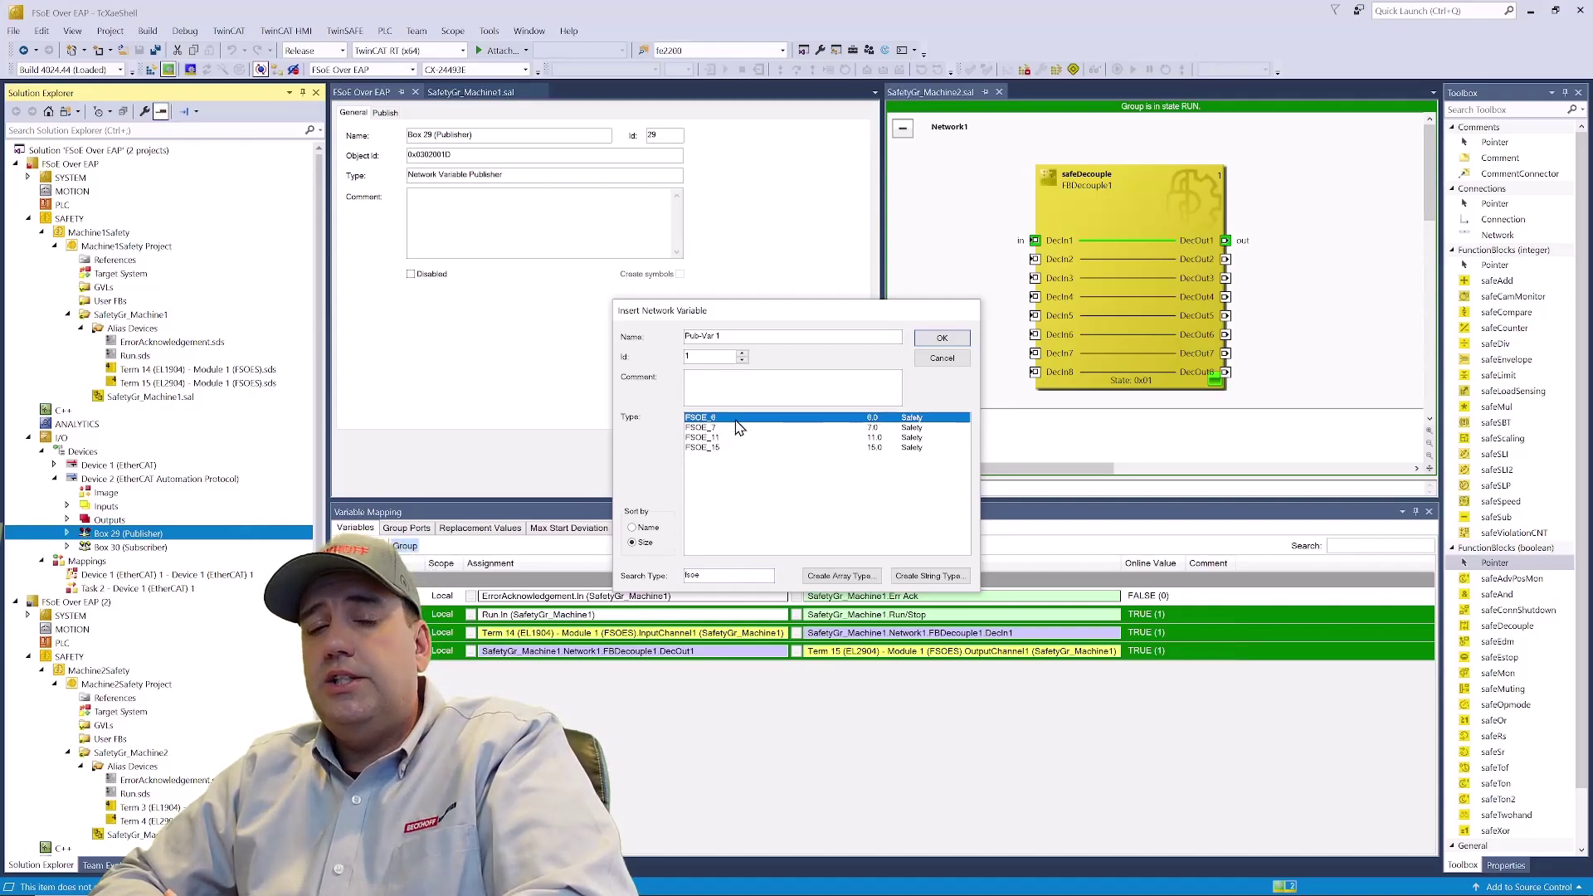
{"action": "left_click", "coordinate": [940, 342]}
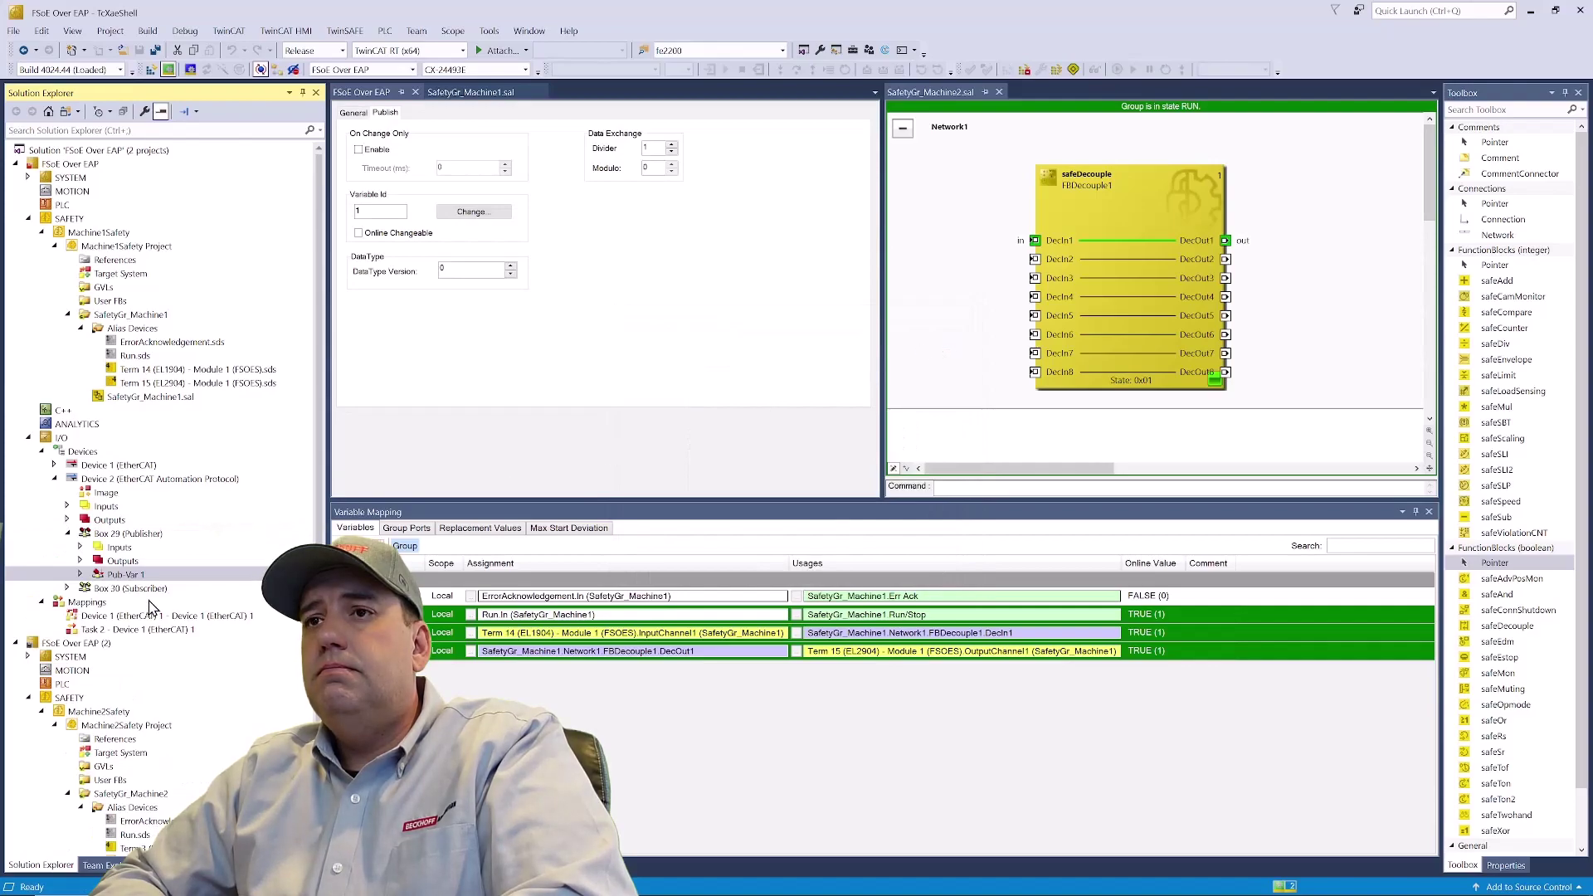
- Create a new subscriber variable Sub-Var 1 of type FSOE_6 on Box 30
{"action": "right_click", "coordinate": [151, 591]}
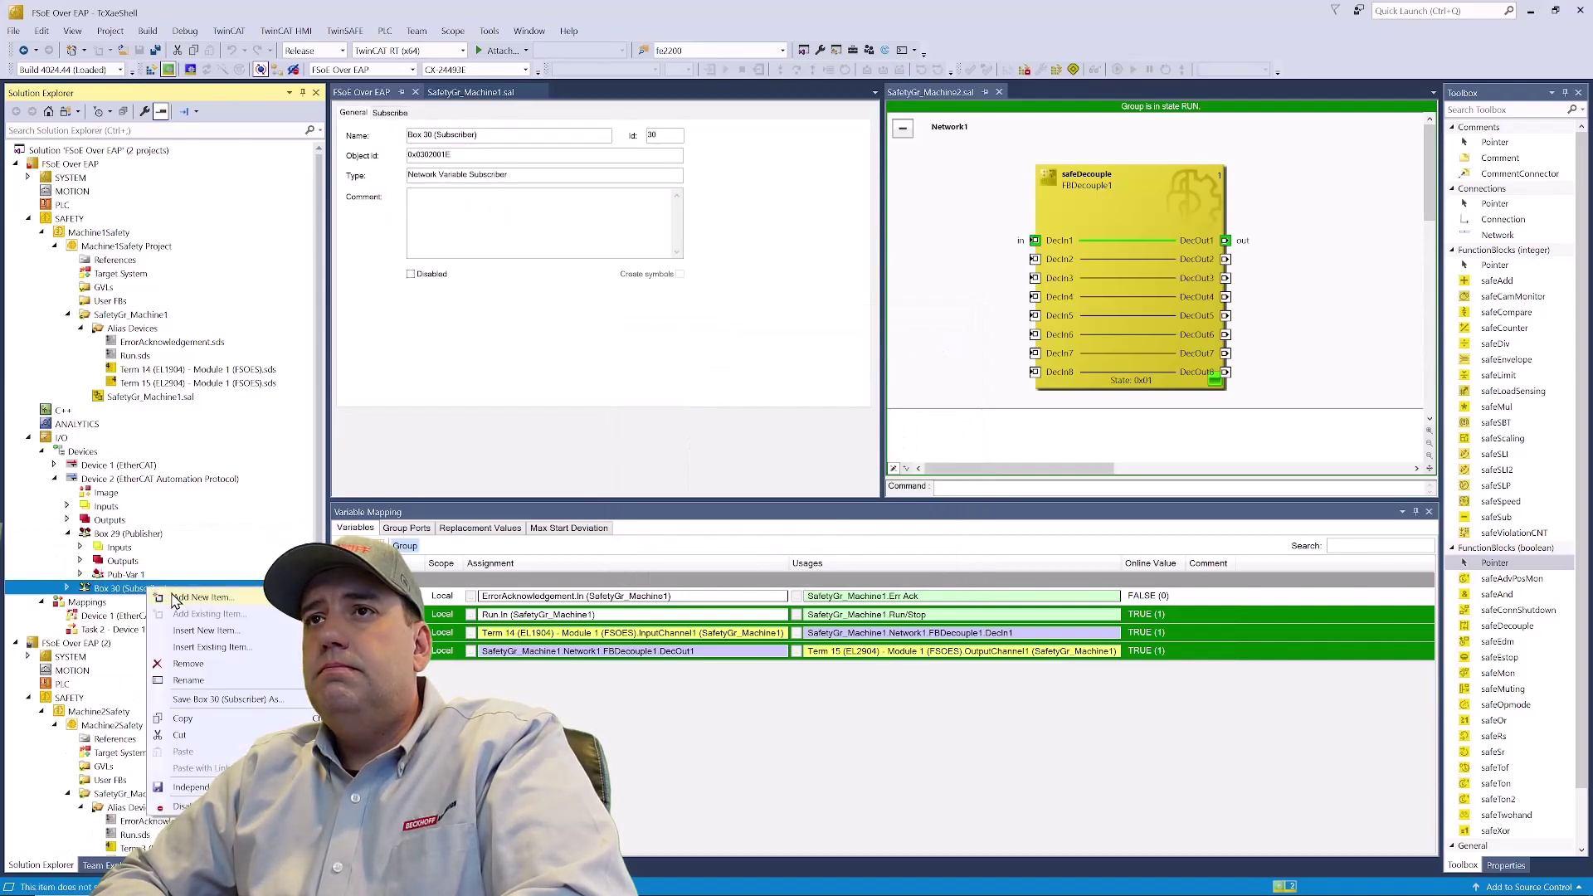
{"action": "left_click", "coordinate": [200, 597]}
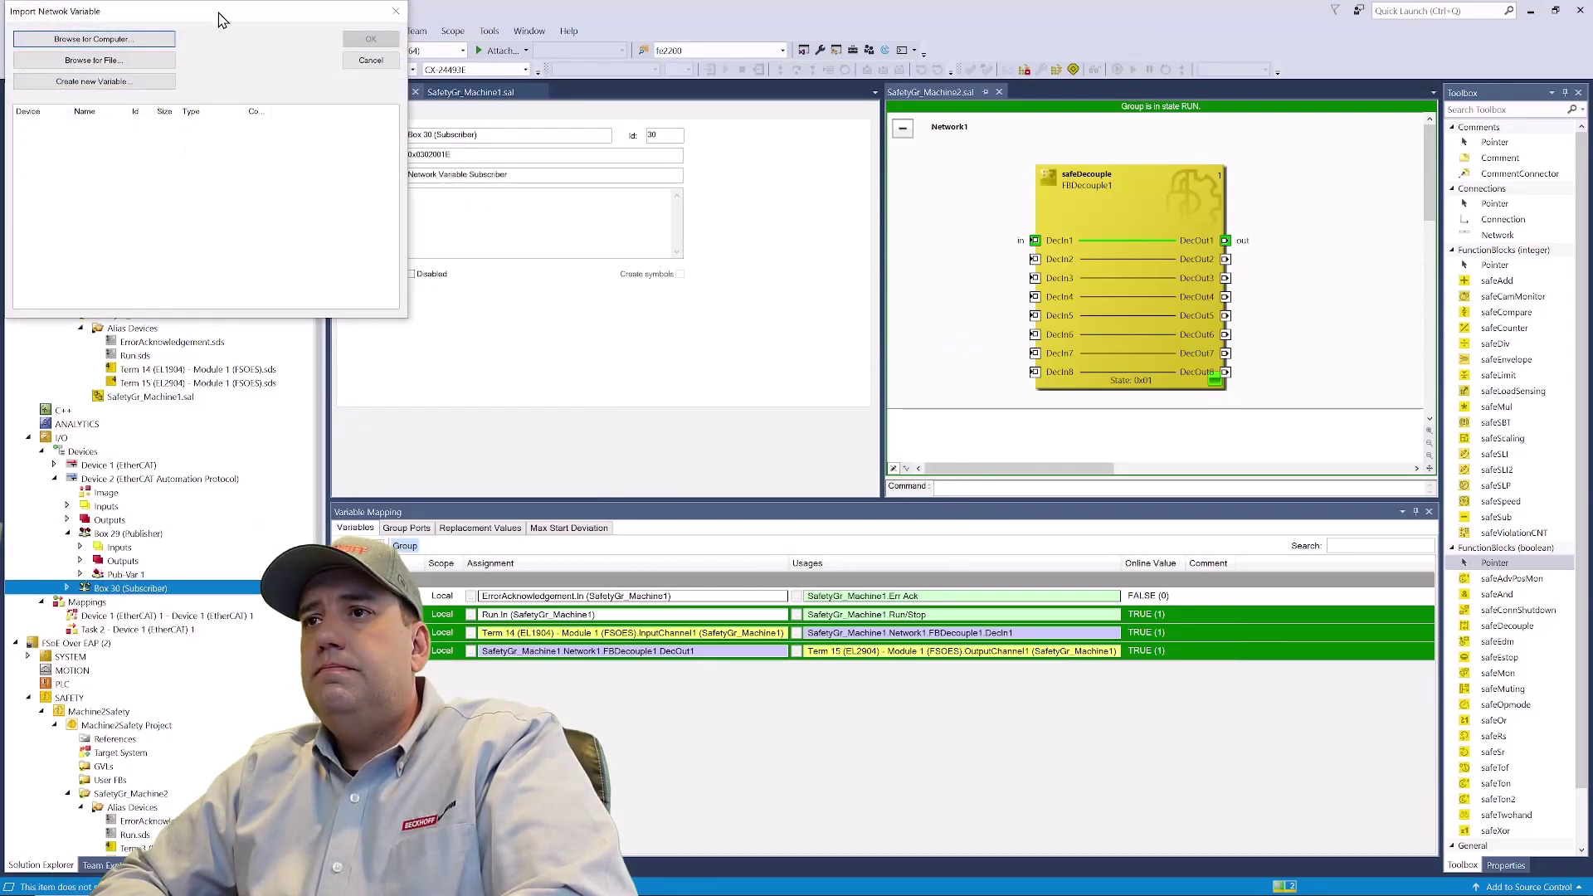
{"action": "left_click_drag", "start_coordinate": [220, 19], "coordinate": [753, 296]}
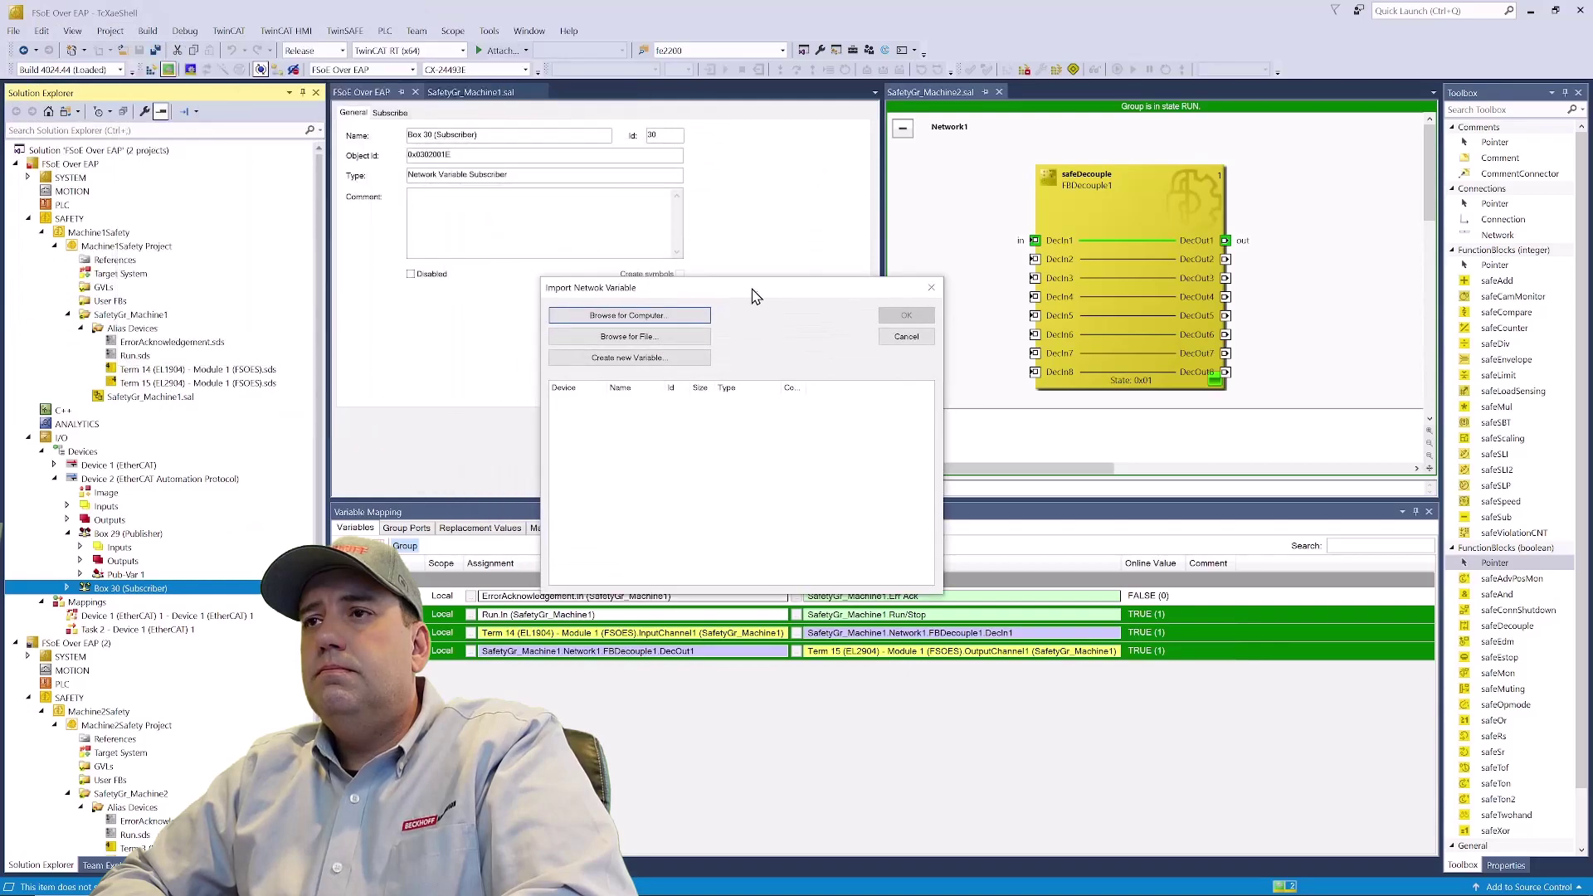
{"action": "left_click", "coordinate": [671, 361]}
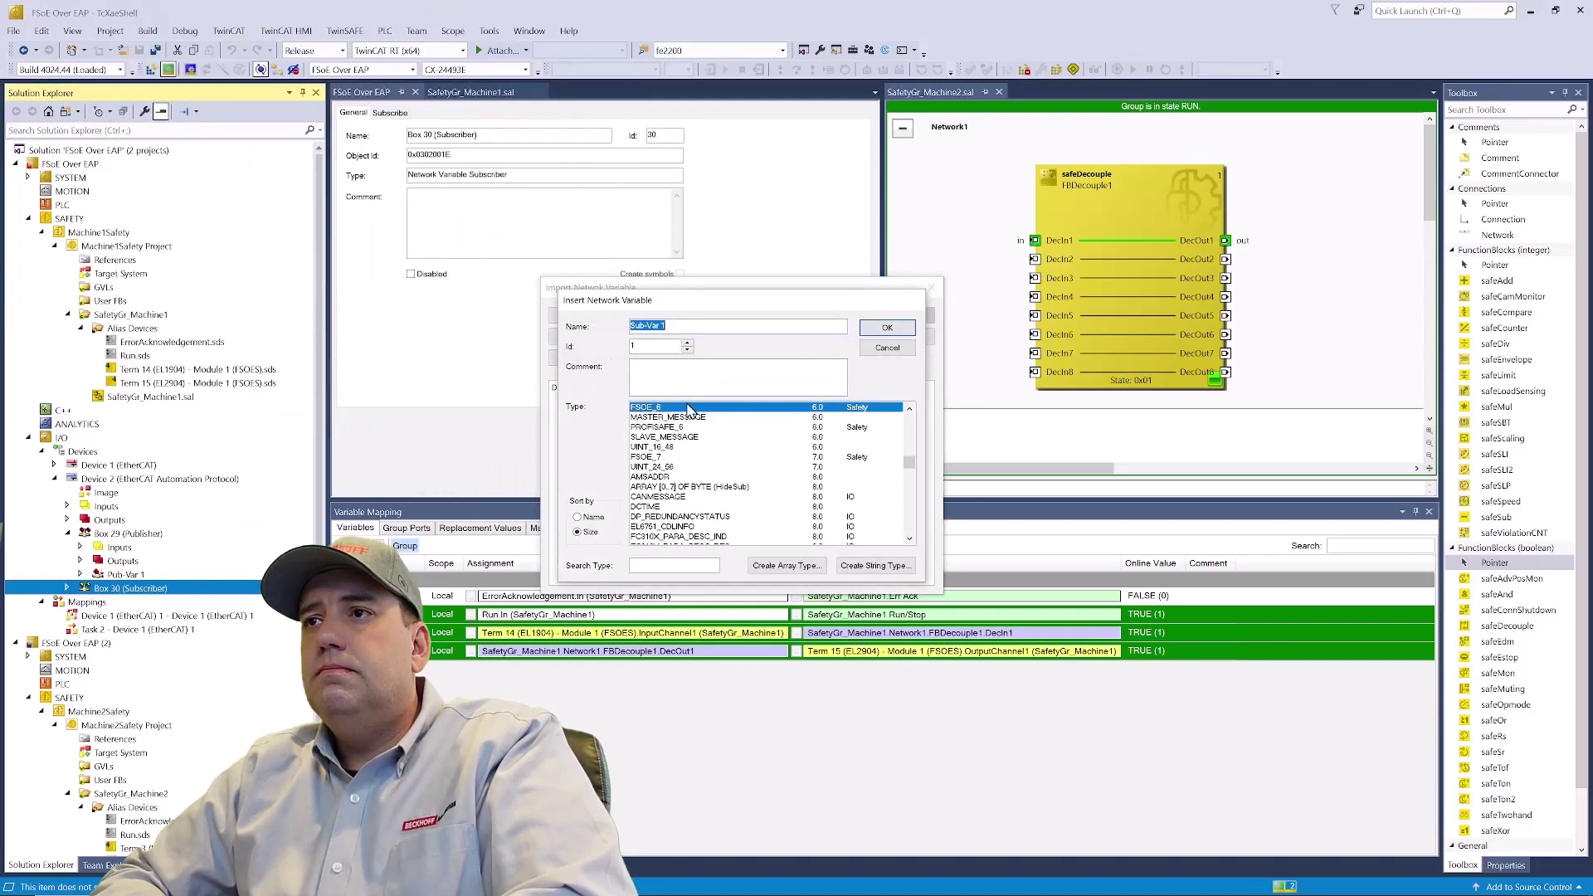
{"action": "left_click", "coordinate": [688, 410]}
{"action": "left_click", "coordinate": [887, 329]}
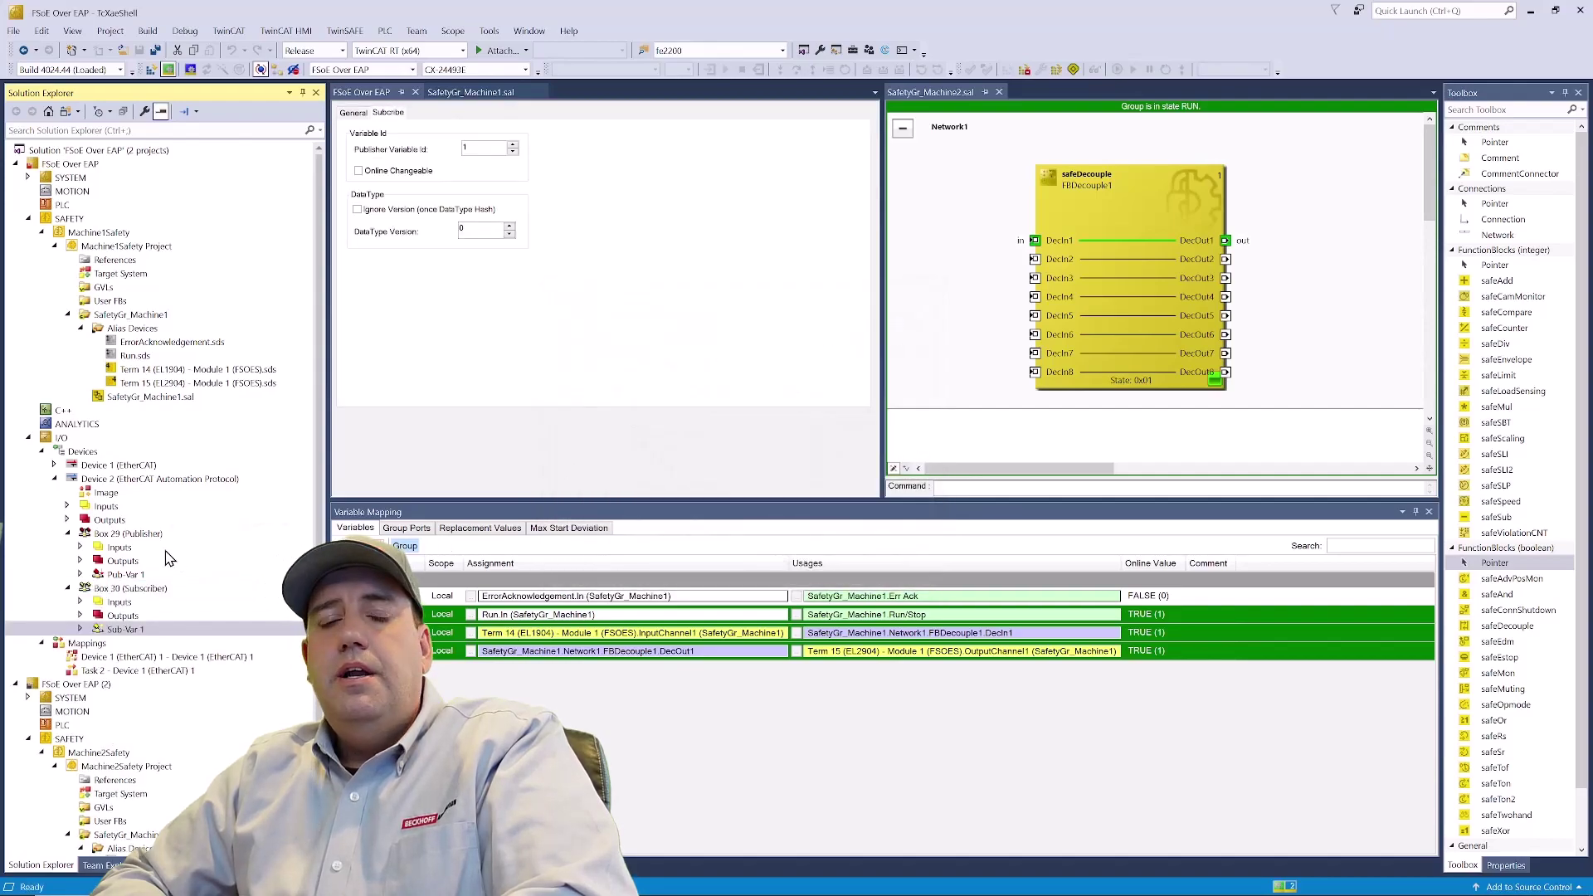
- Check Pub-Var 1's publish settings, then set Sub-Var 1's Publisher Variable Id to 2
{"action": "left_click", "coordinate": [124, 574]}
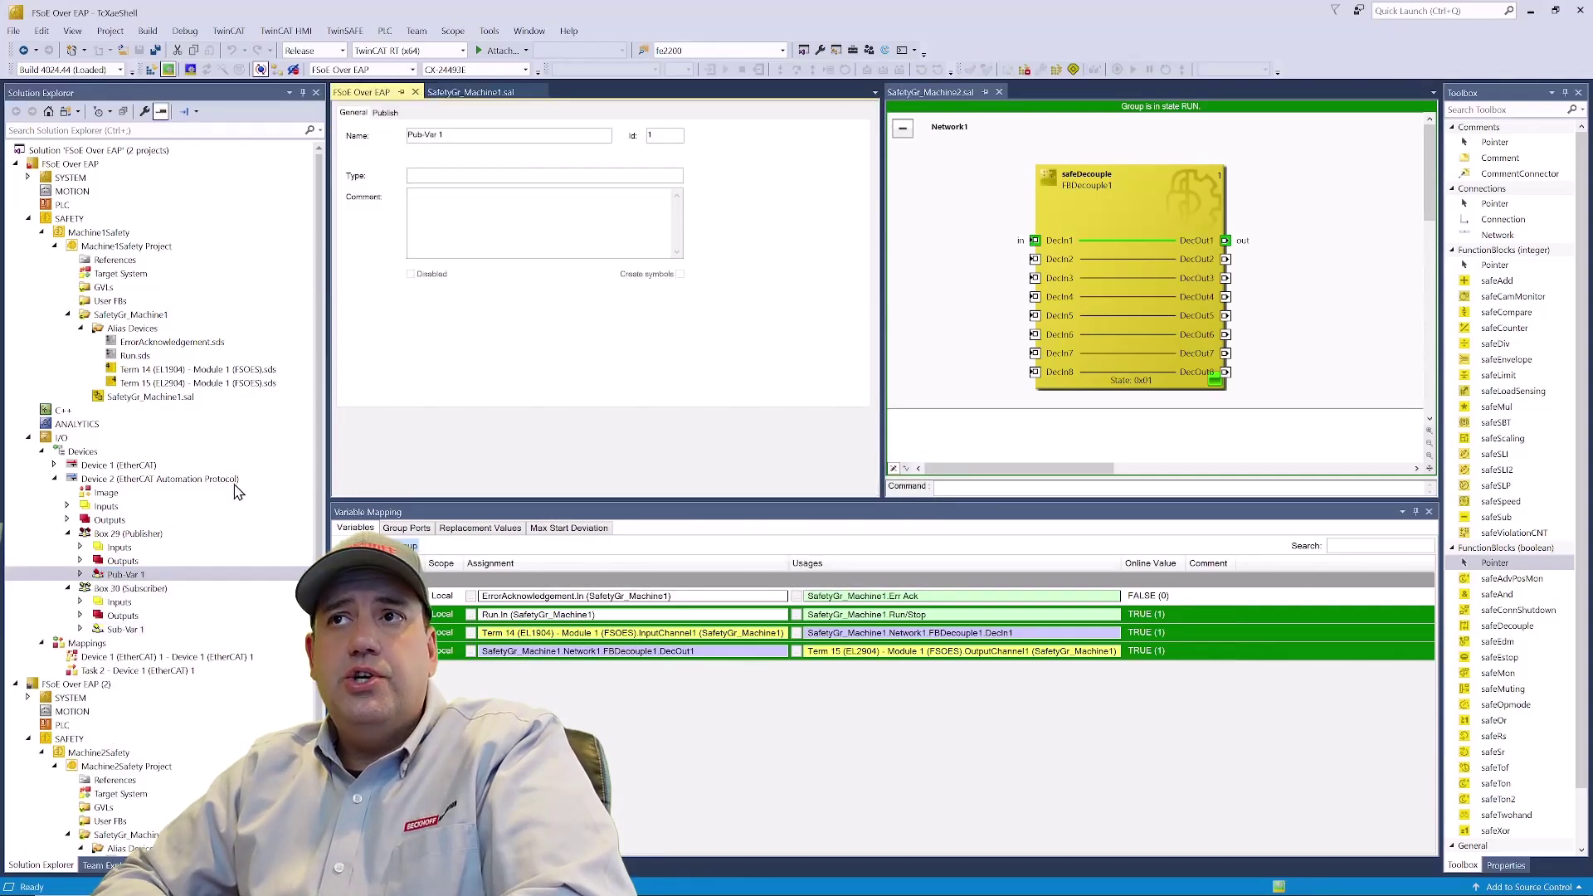
{"action": "left_click", "coordinate": [386, 115]}
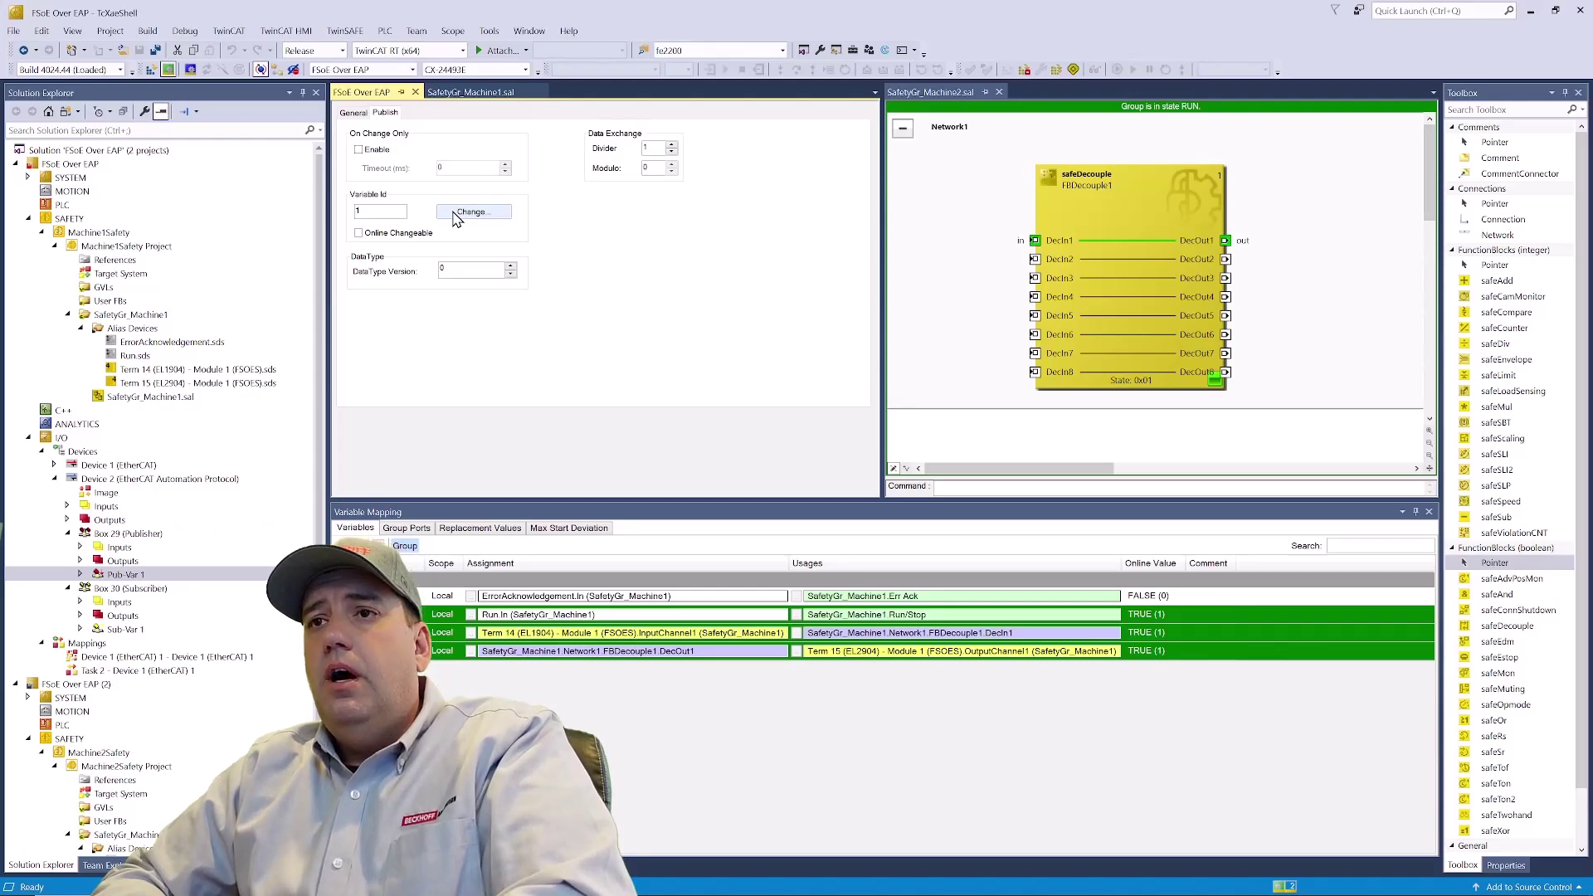
{"action": "left_click", "coordinate": [130, 633]}
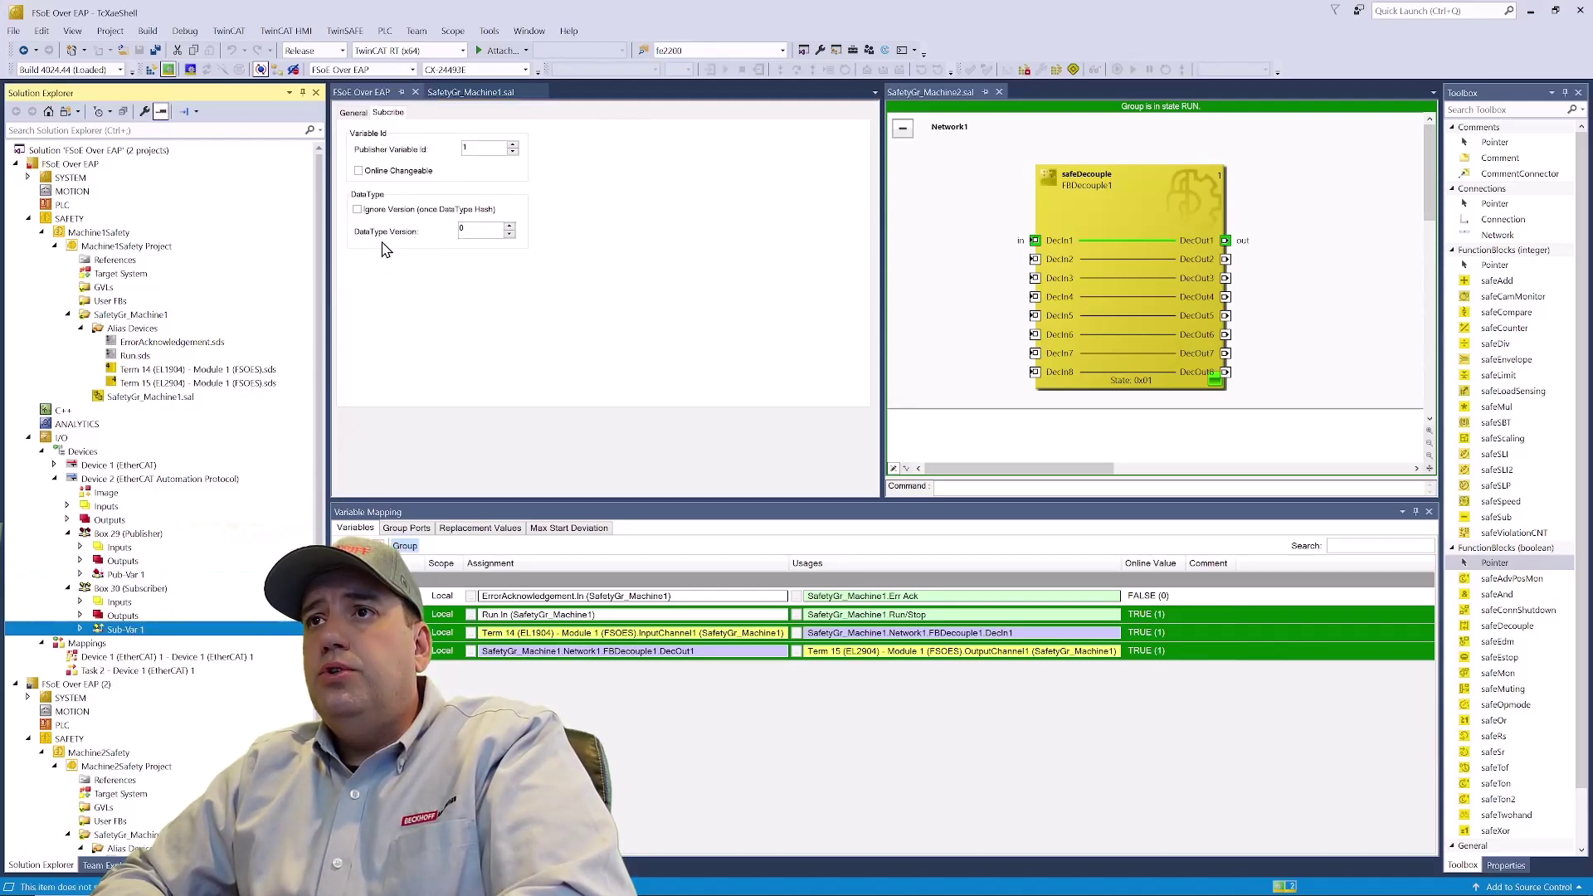
{"action": "left_click", "coordinate": [486, 150]}
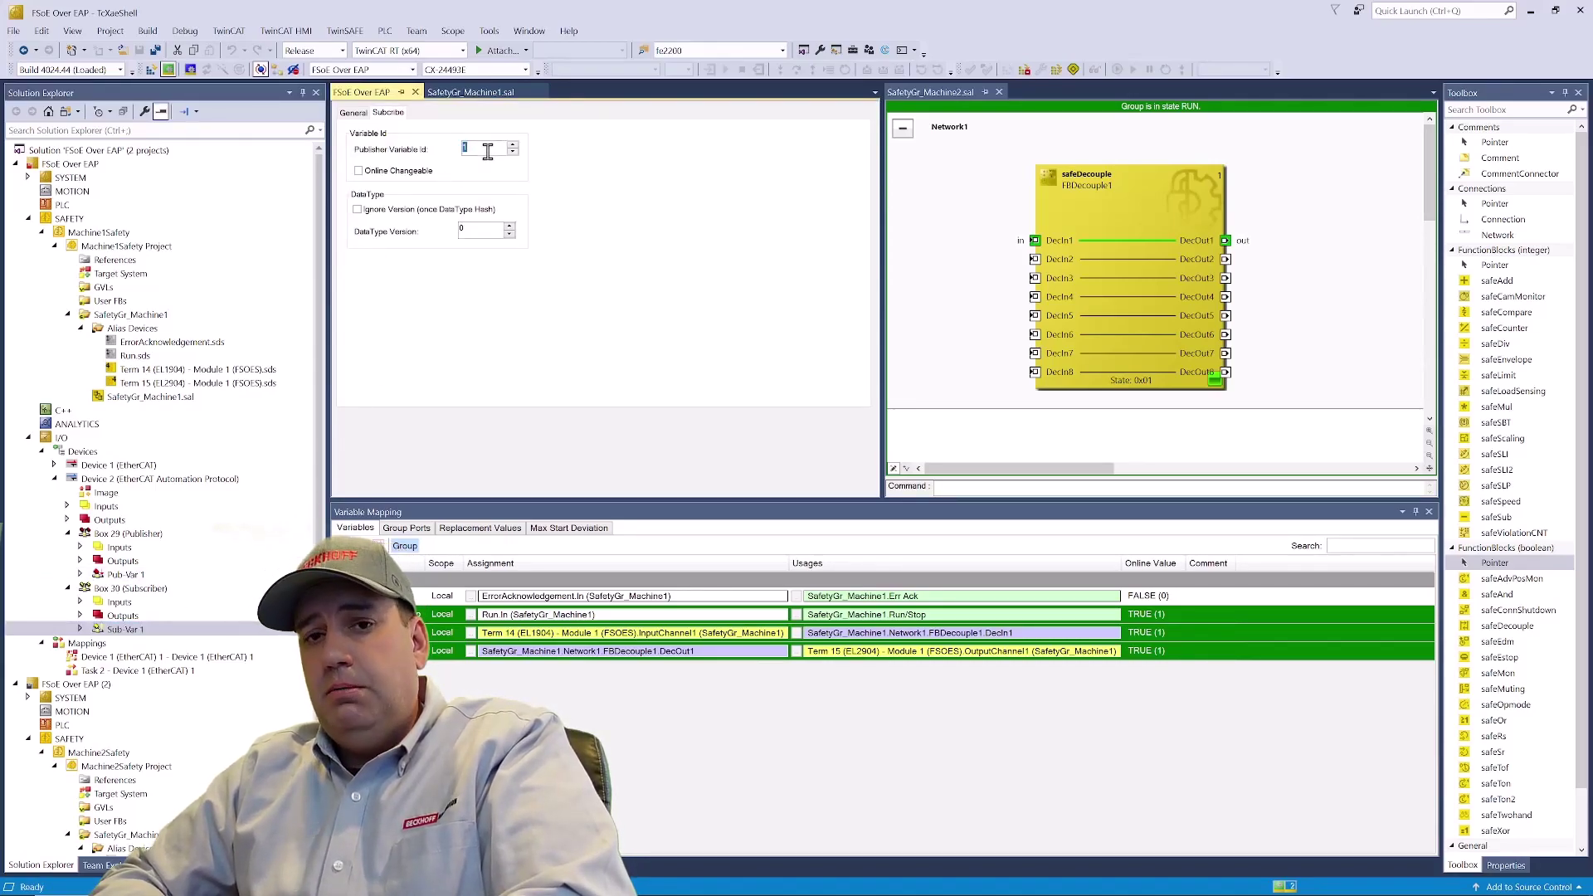
{"action": "type", "text": "2"}
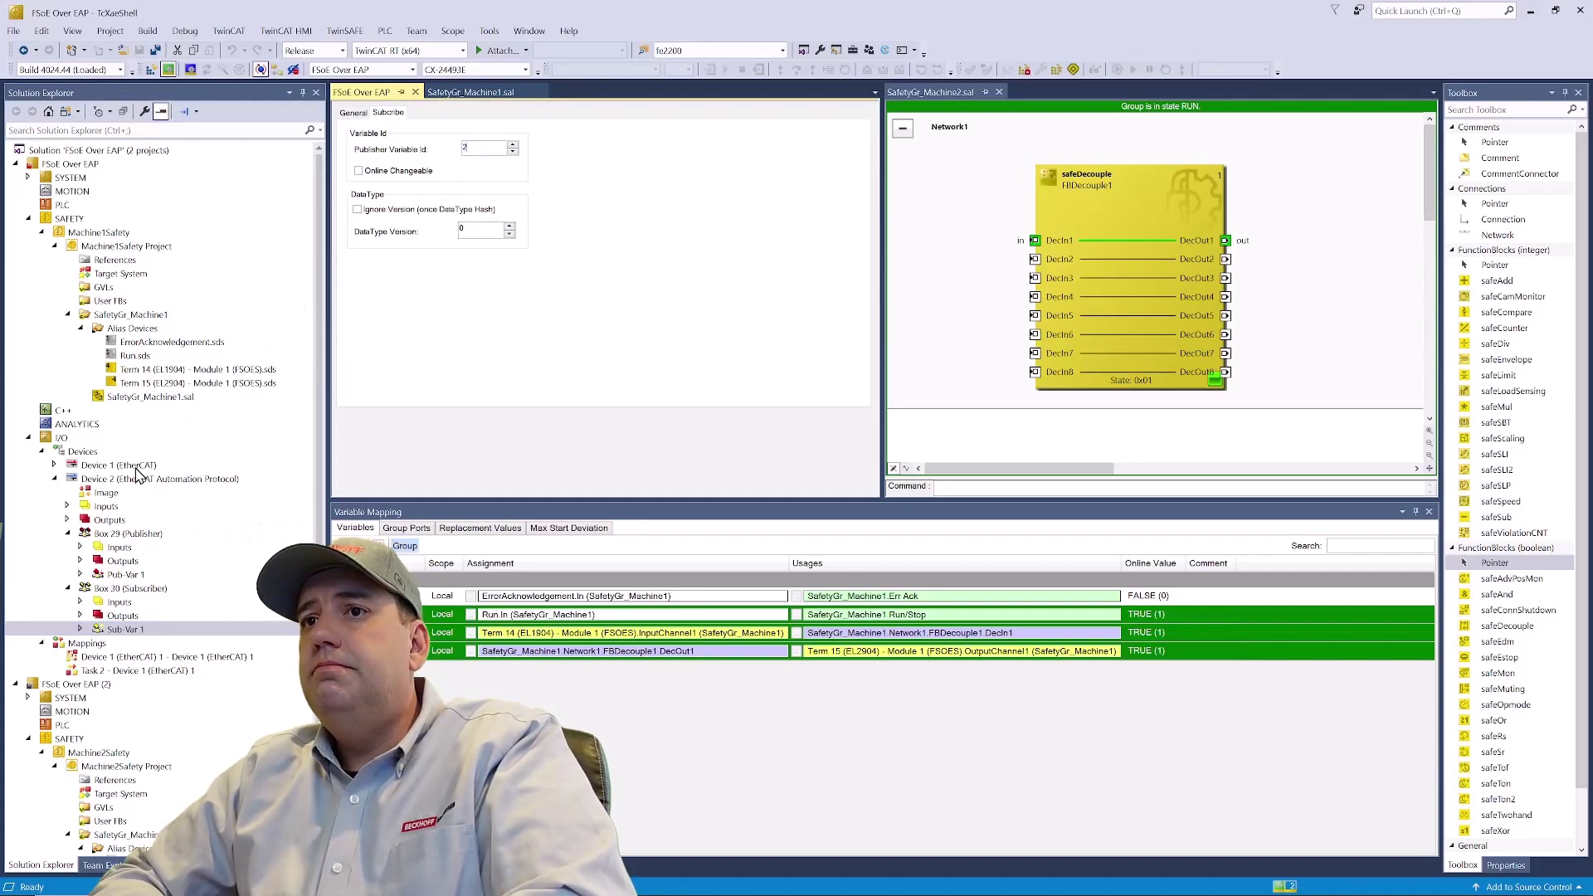
{"action": "scroll", "coordinate": [133, 498], "scroll_direction": "down", "scroll_amount": 3}
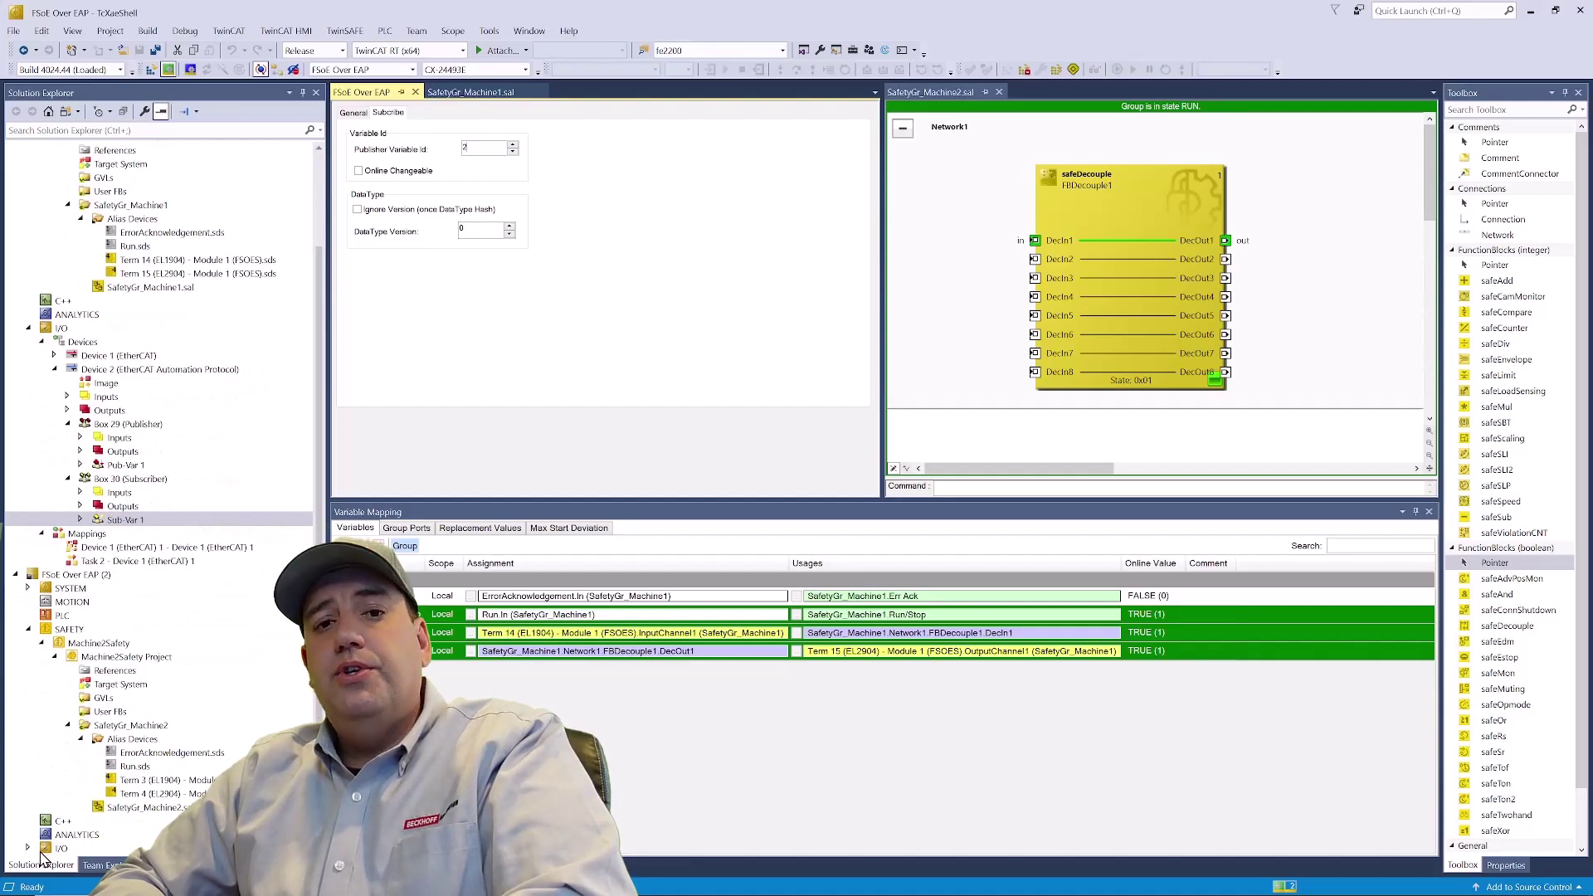
- Add an EtherCAT Automation Protocol device to the second project's I/O Devices
{"action": "left_click", "coordinate": [40, 852]}
{"action": "left_click", "coordinate": [30, 849]}
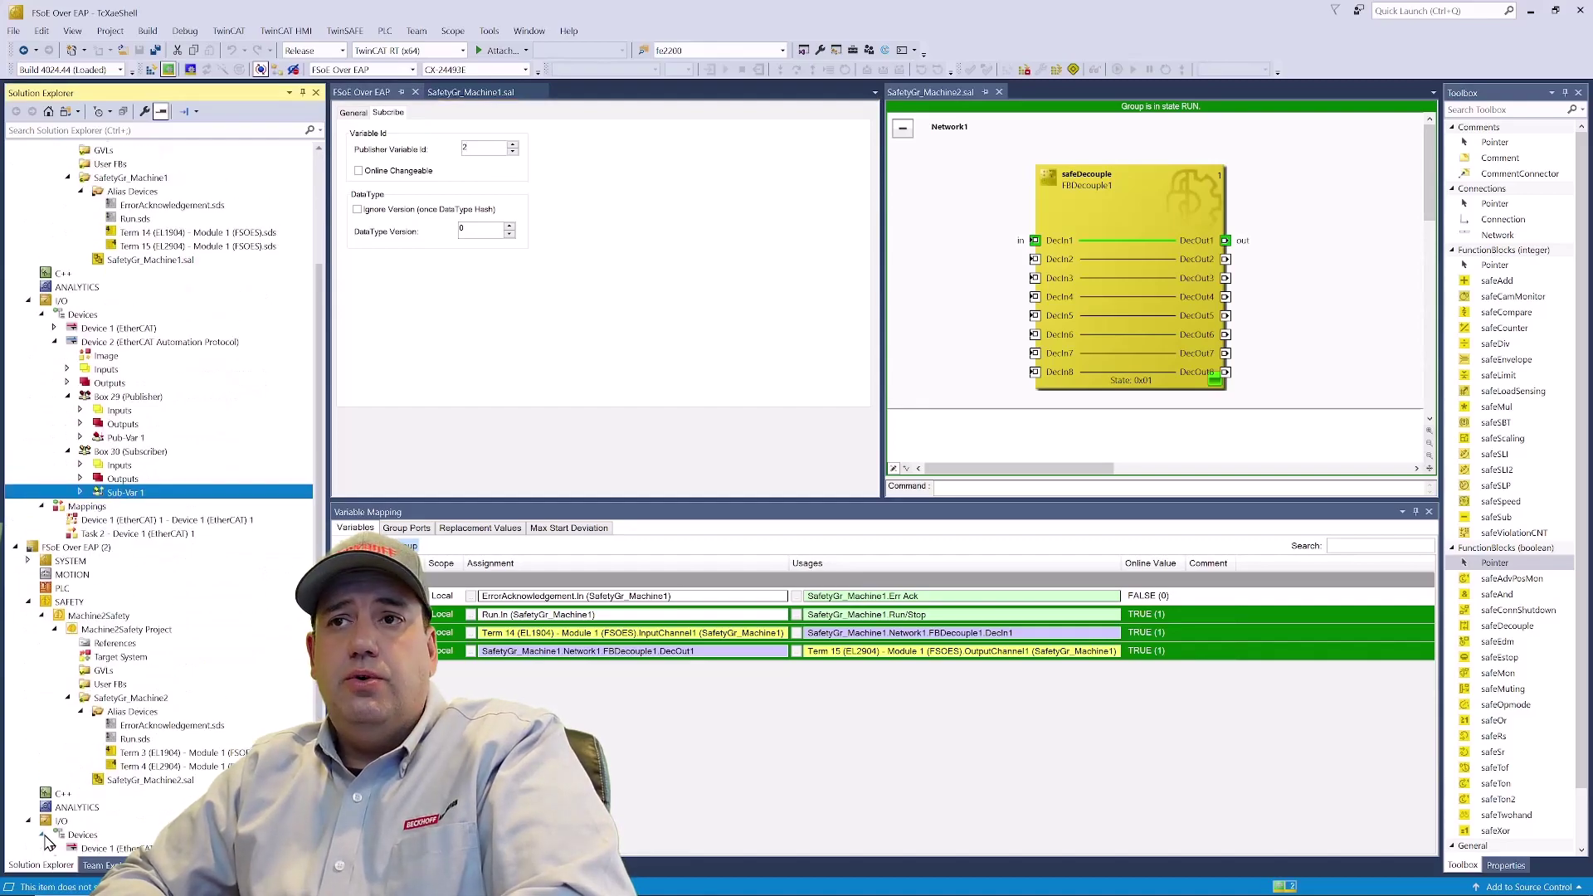
{"action": "right_click", "coordinate": [80, 836]}
{"action": "left_click", "coordinate": [170, 701]}
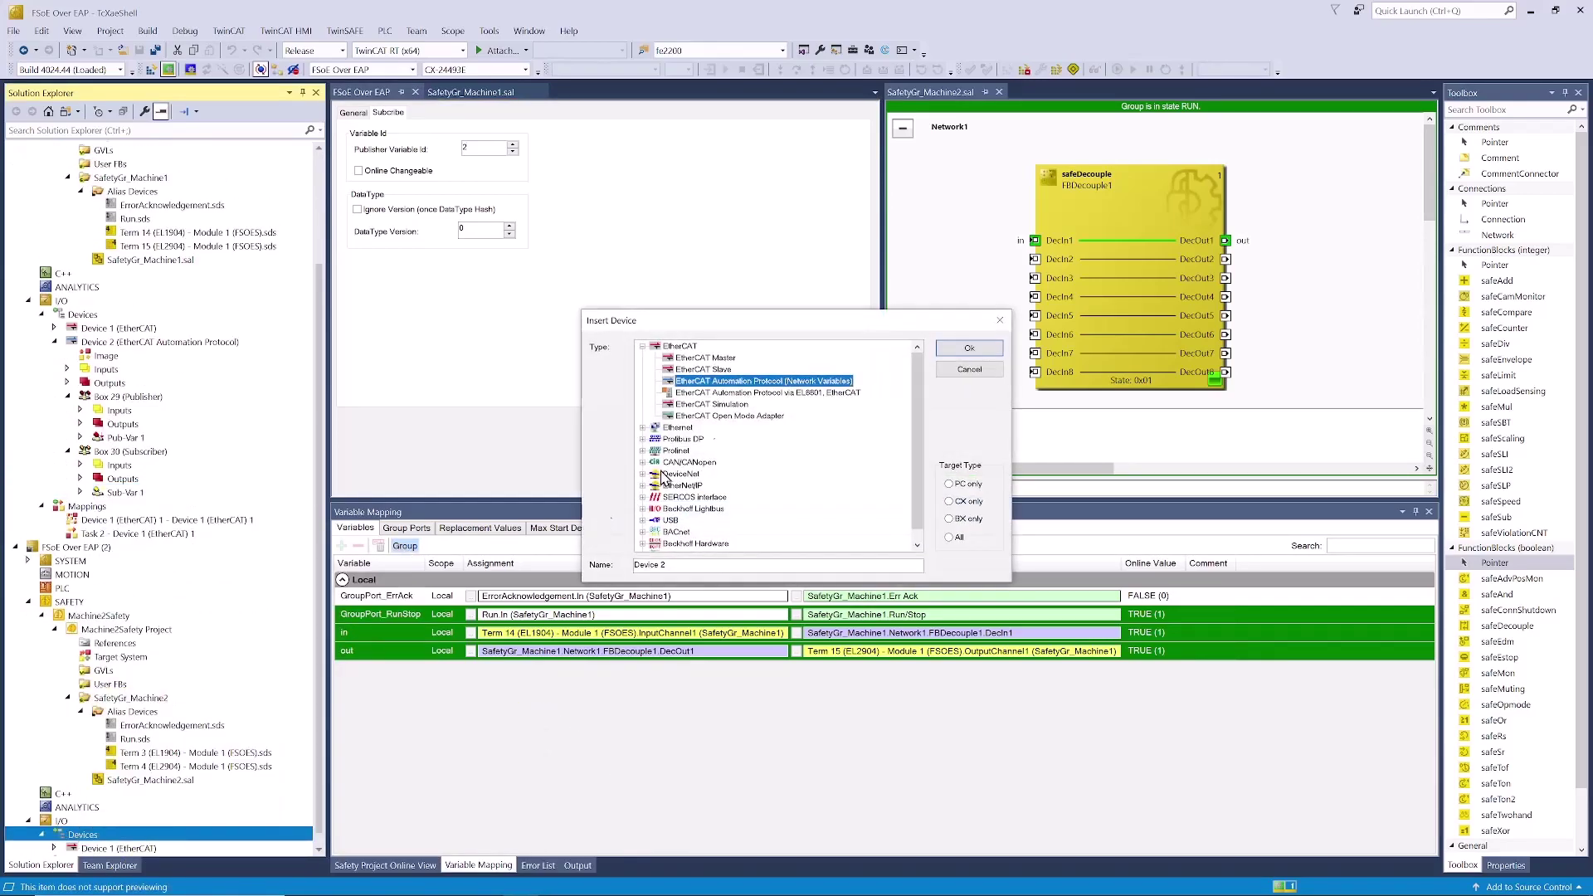
{"action": "left_click", "coordinate": [954, 355]}
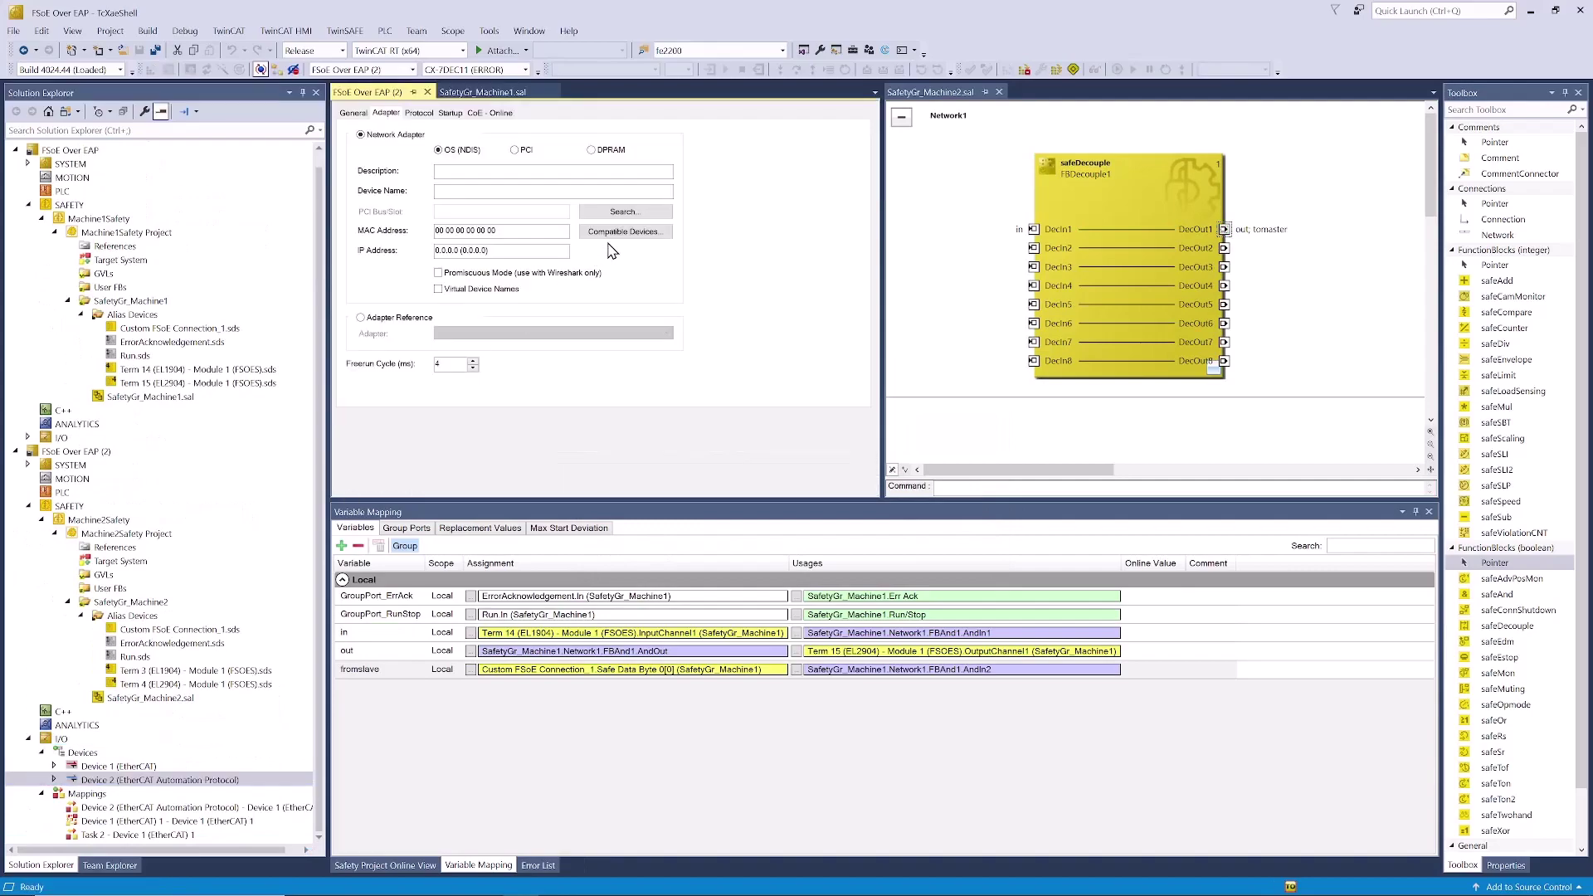
- Add a Network Variable Publisher box (Box 6) and Subscriber box (Box 7) to Device 2
{"action": "left_click", "coordinate": [615, 234]}
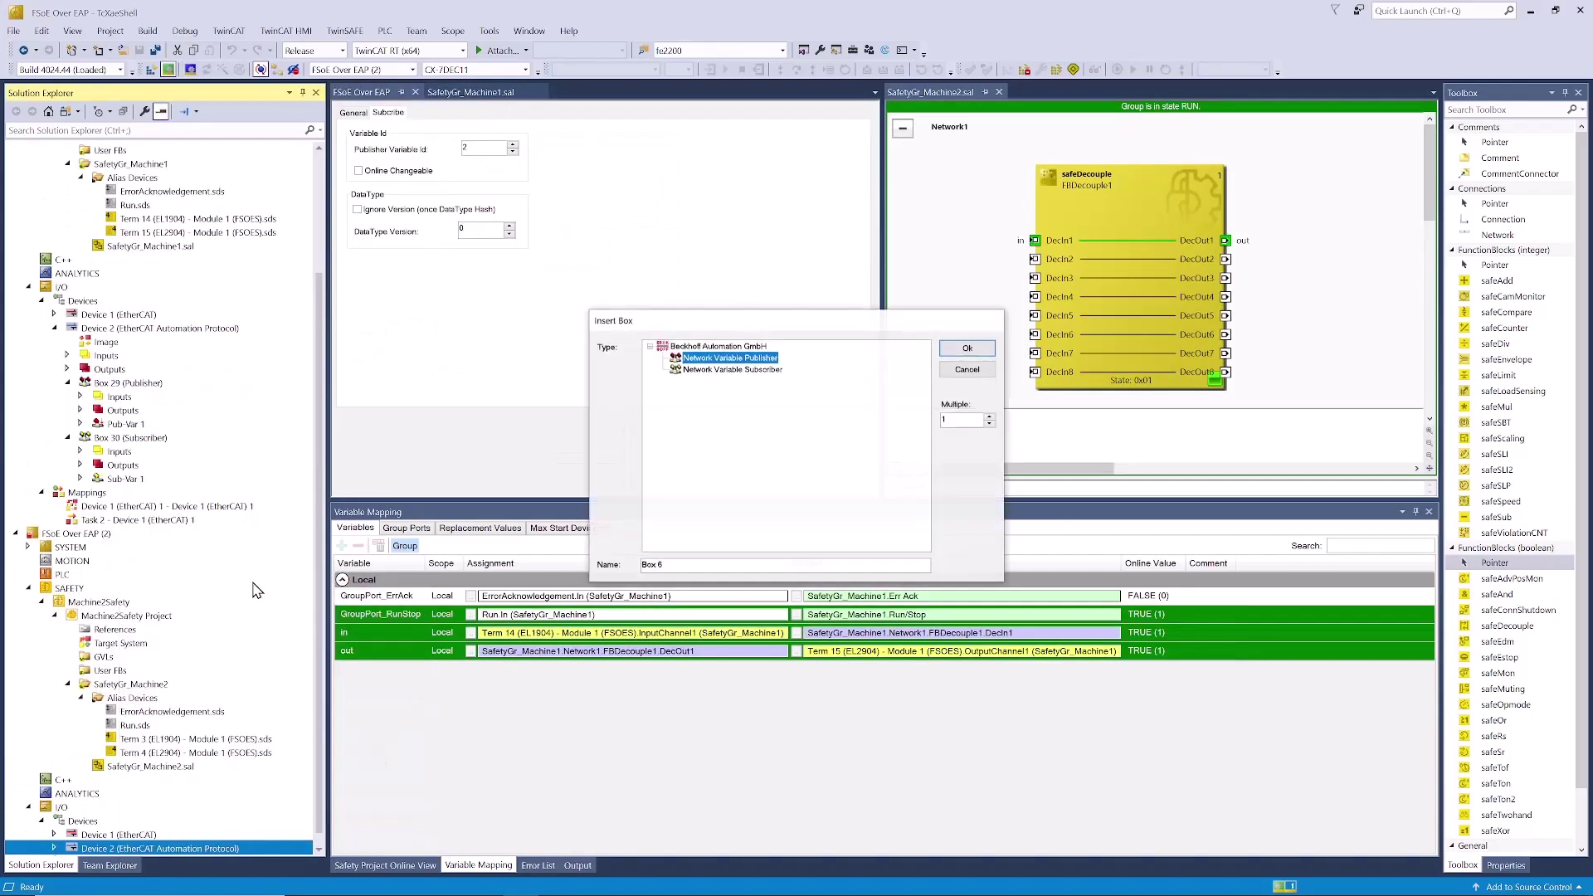
{"action": "key", "text": "Return"}
{"action": "right_click", "coordinate": [145, 782]}
{"action": "left_click", "coordinate": [174, 526]}
{"action": "left_click", "coordinate": [733, 369]}
{"action": "left_click", "coordinate": [966, 348]}
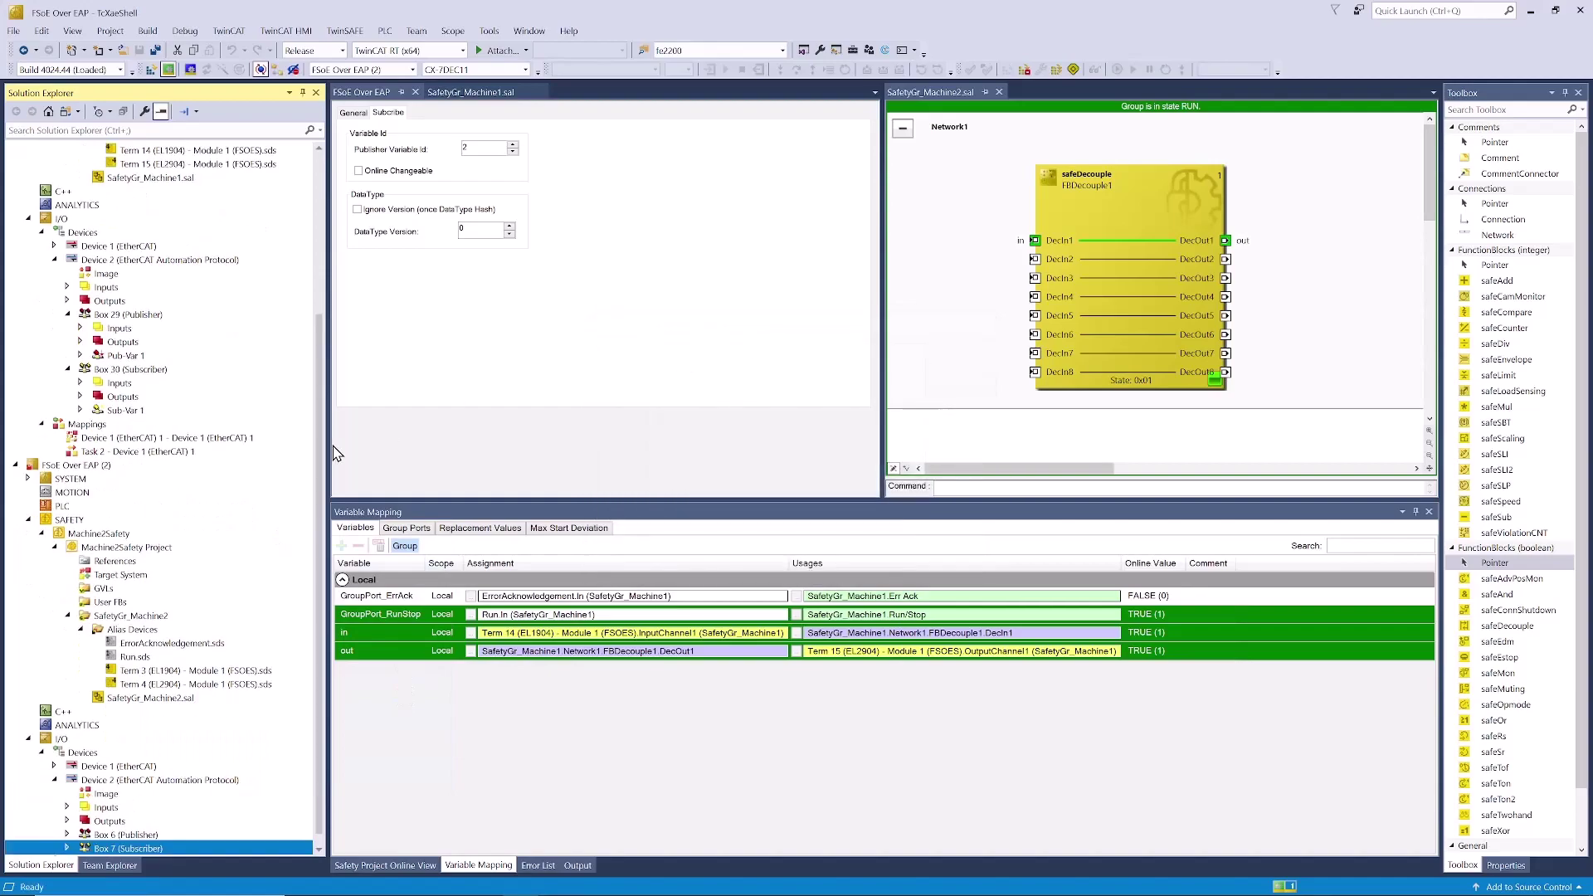
- Add Pub-Var 1 to Box 6 and start creating a new subscriber variable on Box 7
{"action": "right_click", "coordinate": [121, 826]}
{"action": "left_click", "coordinate": [174, 595]}
{"action": "left_click", "coordinate": [894, 373]}
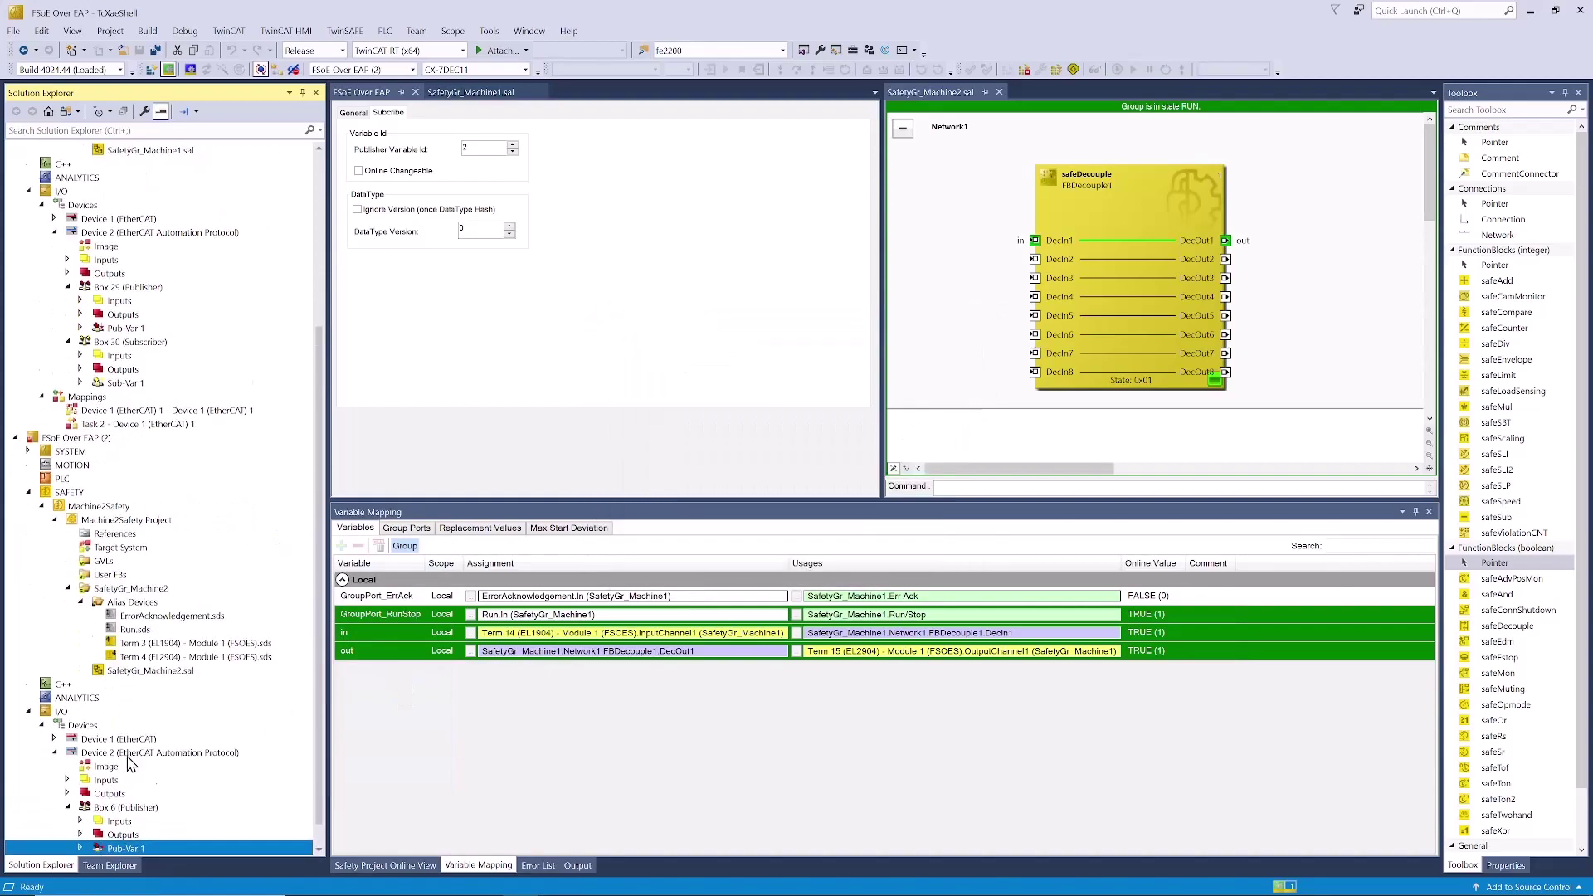
{"action": "scroll", "coordinate": [128, 763], "scroll_direction": "down", "scroll_amount": 1}
{"action": "right_click", "coordinate": [125, 833]}
{"action": "left_click", "coordinate": [174, 595]}
{"action": "left_click", "coordinate": [94, 81]}
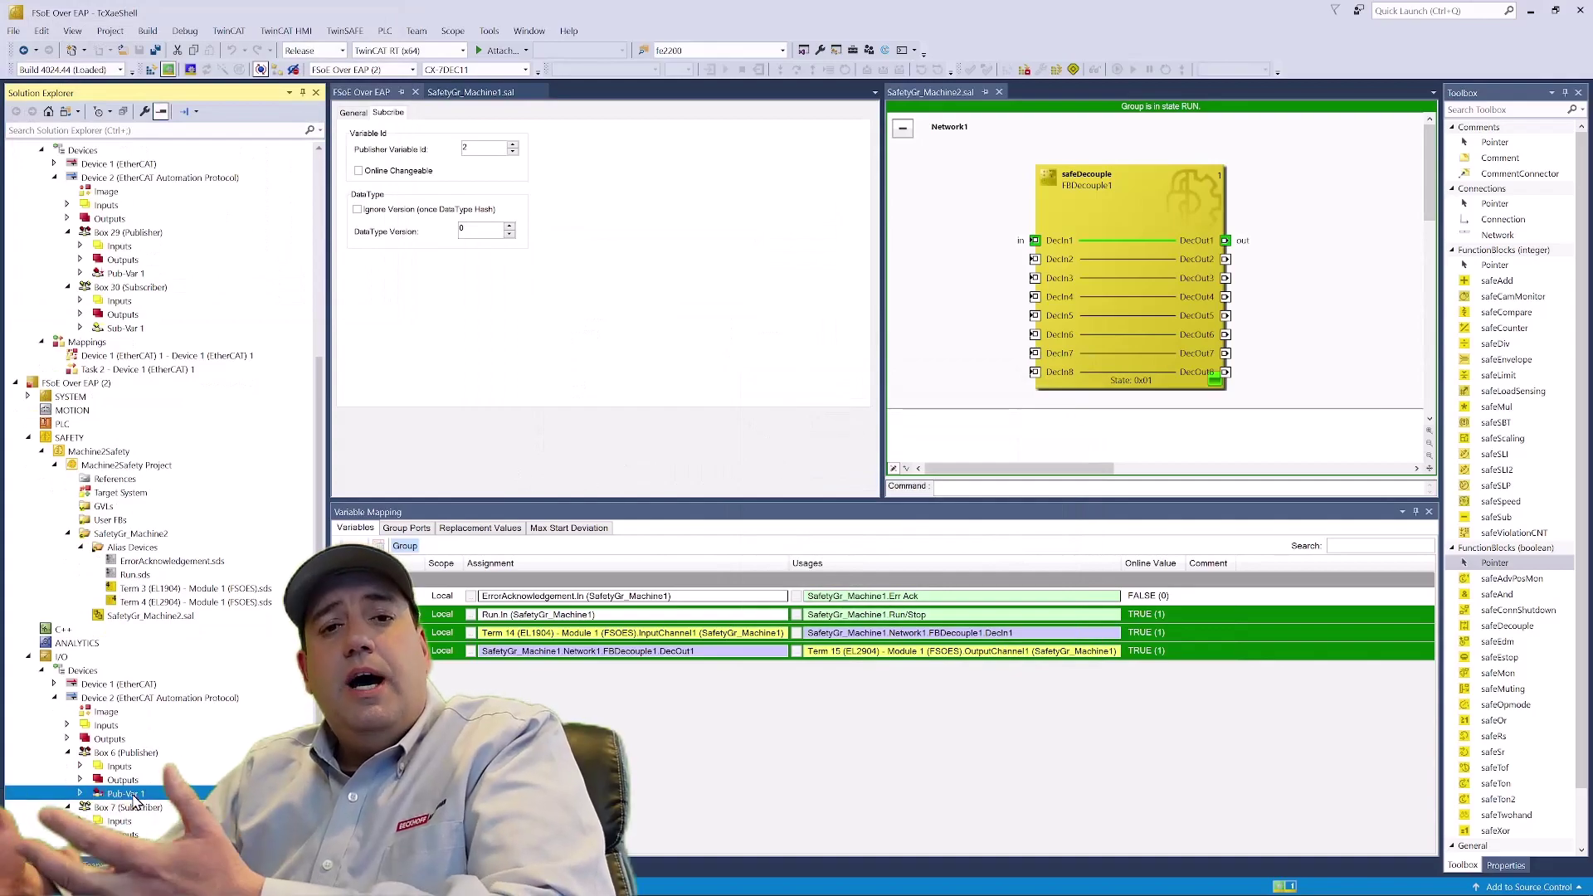
- Change the second project's Pub-Var 1 Variable Id from 1 to 2 without renaming it
{"action": "double_click", "coordinate": [132, 795]}
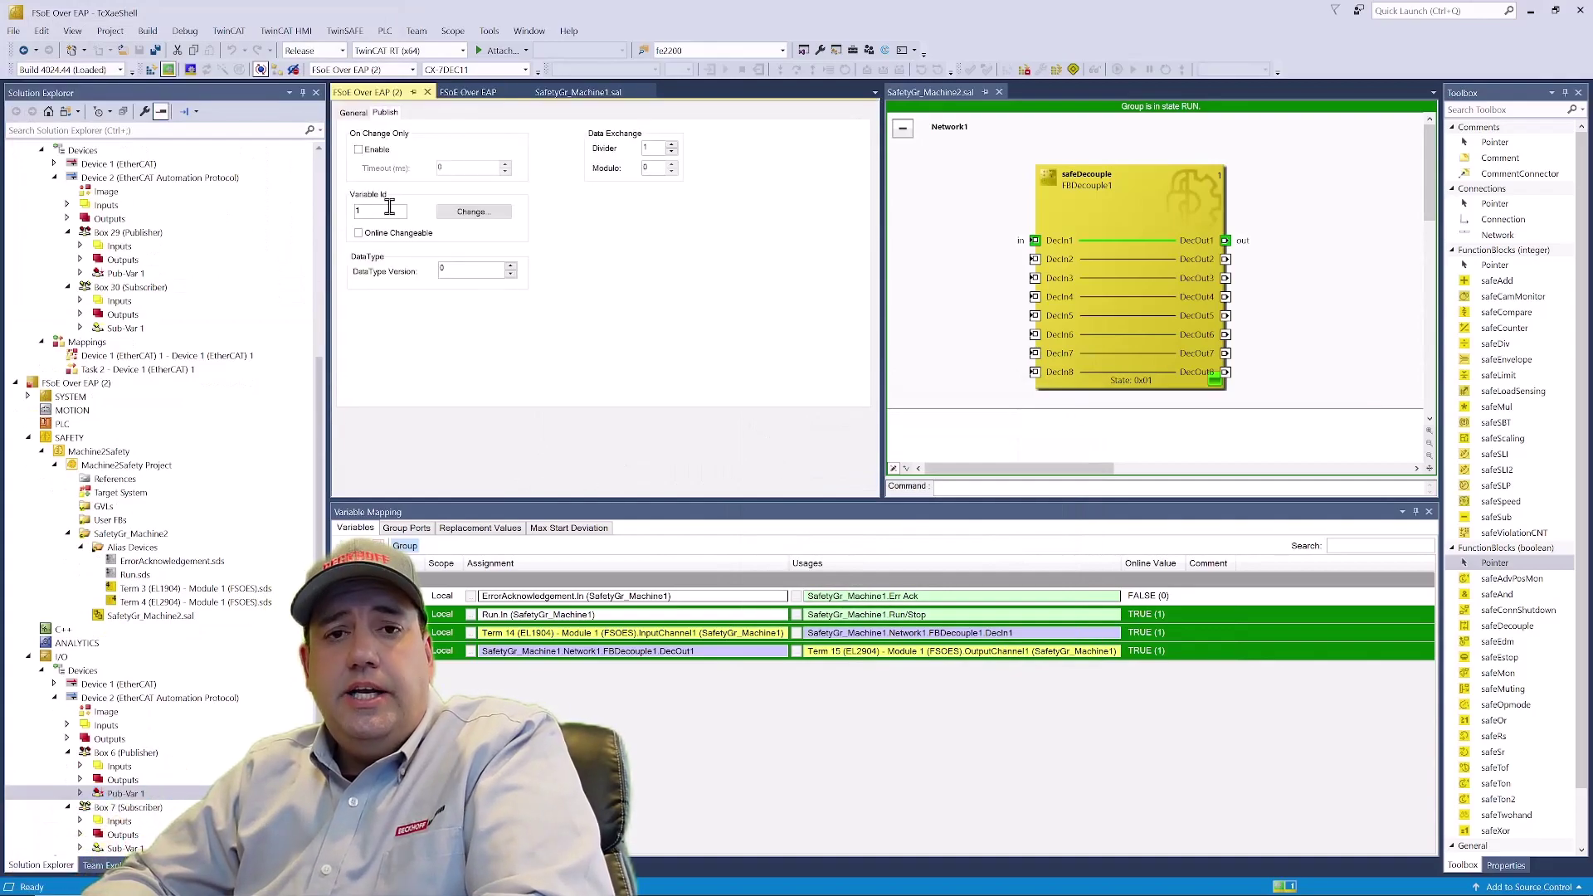
{"action": "left_click", "coordinate": [474, 212]}
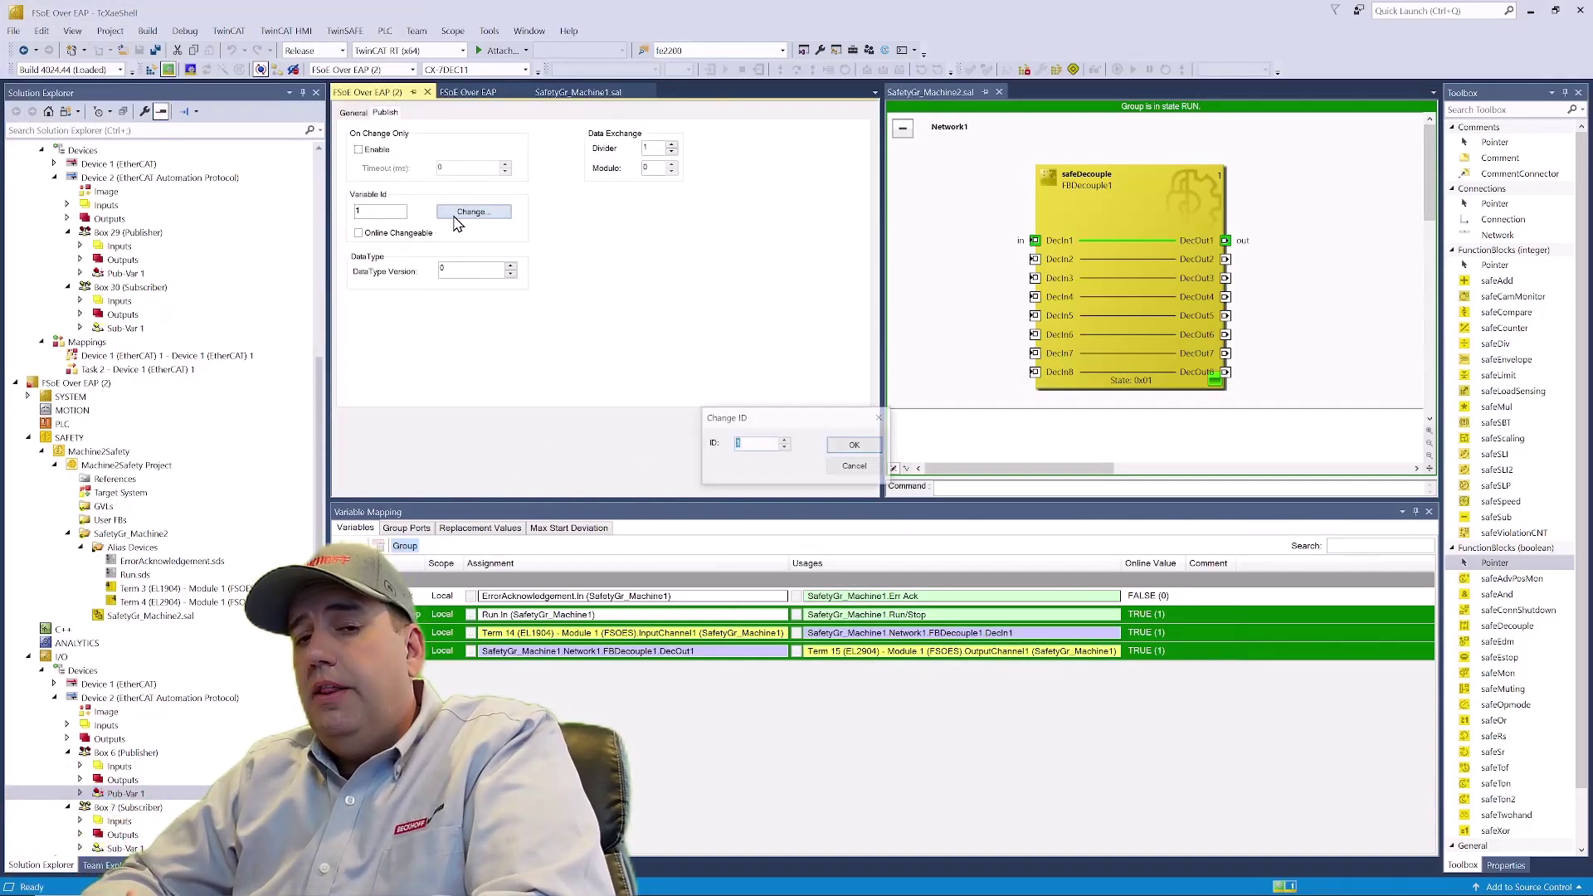
{"action": "left_click", "coordinate": [785, 440]}
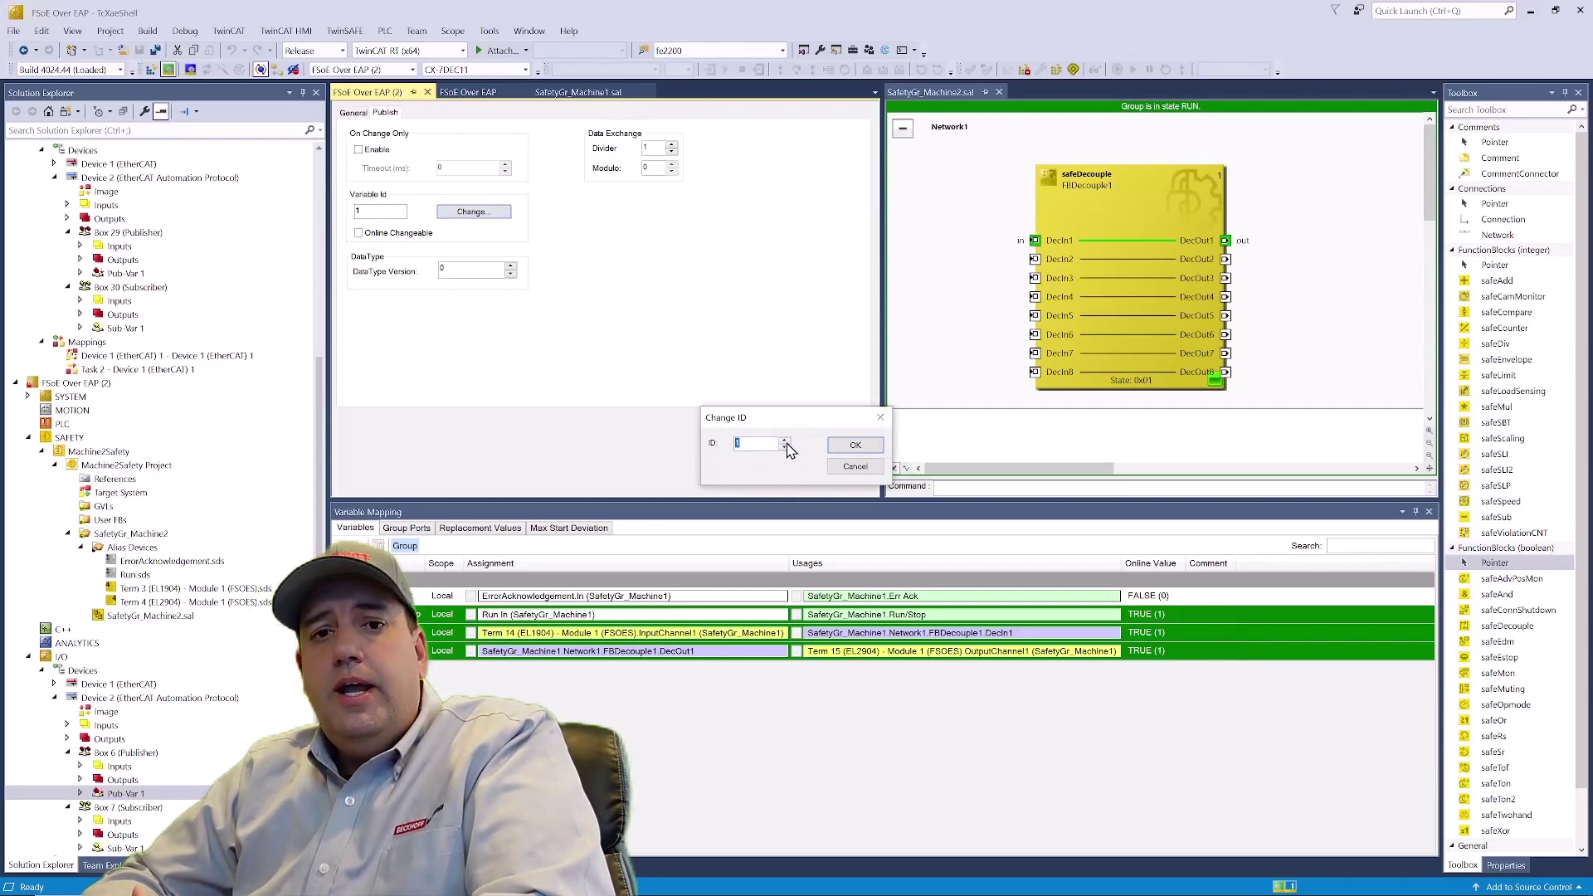
{"action": "left_click", "coordinate": [857, 446]}
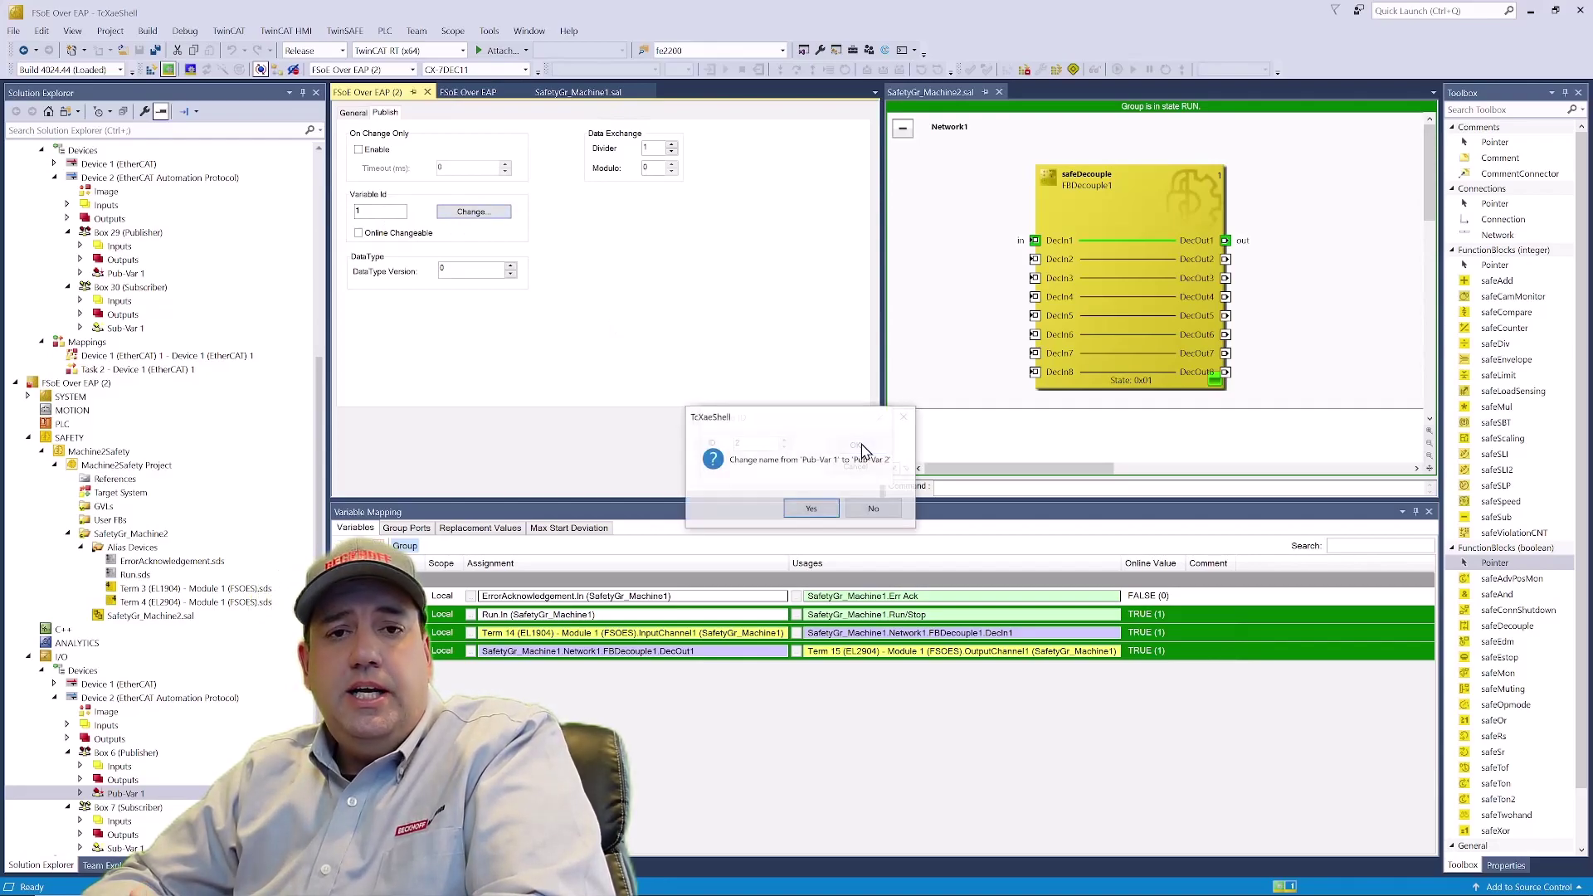
{"action": "left_click", "coordinate": [875, 510]}
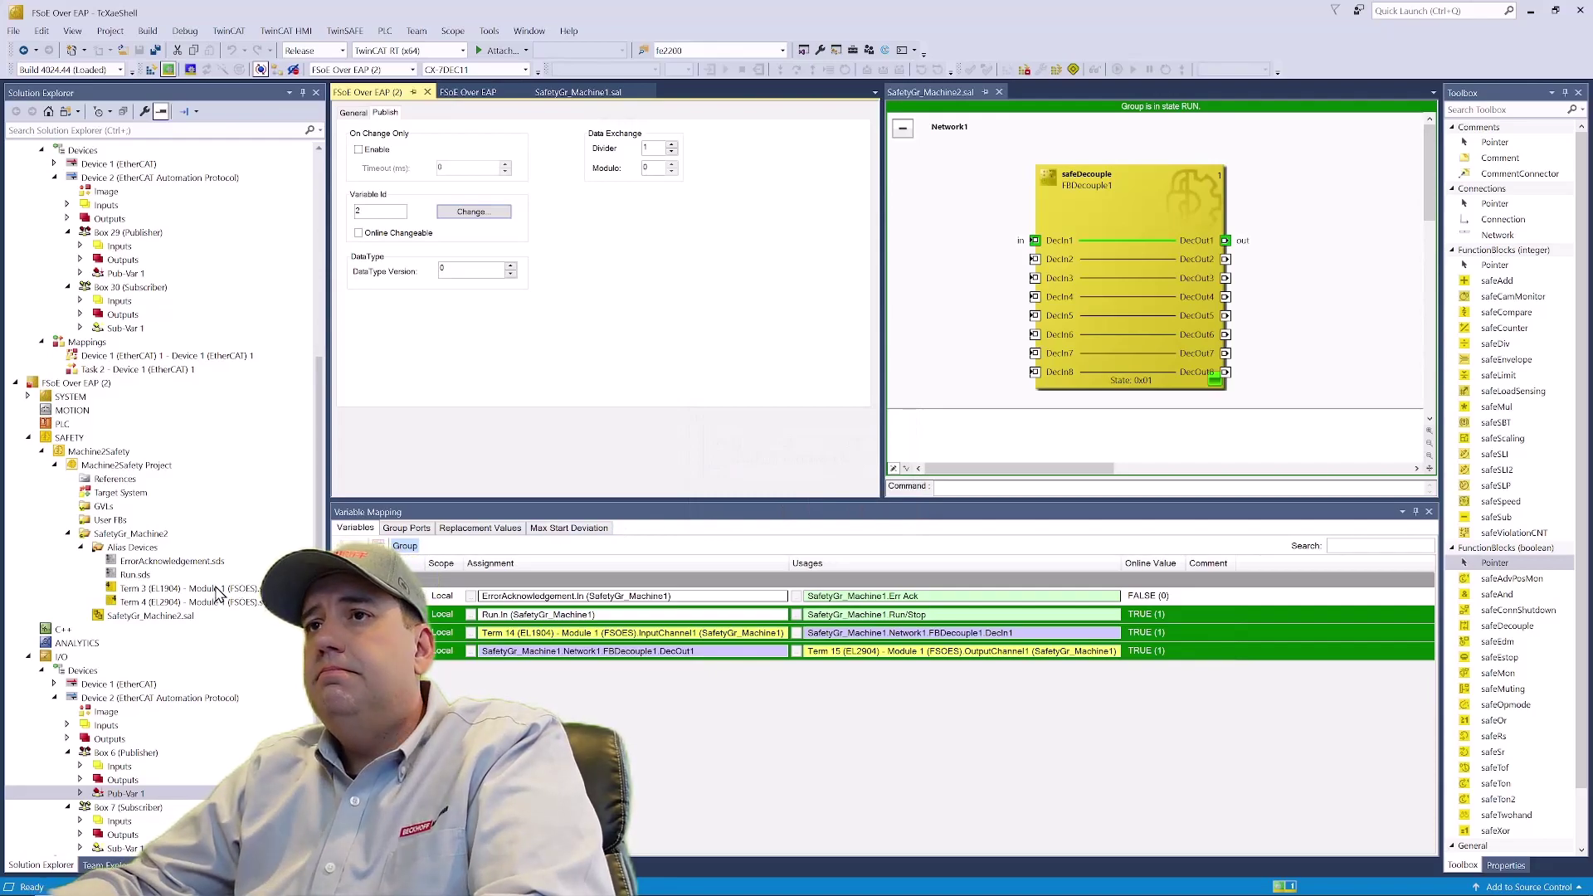
{"action": "scroll", "coordinate": [208, 622], "scroll_direction": "down", "scroll_amount": 1}
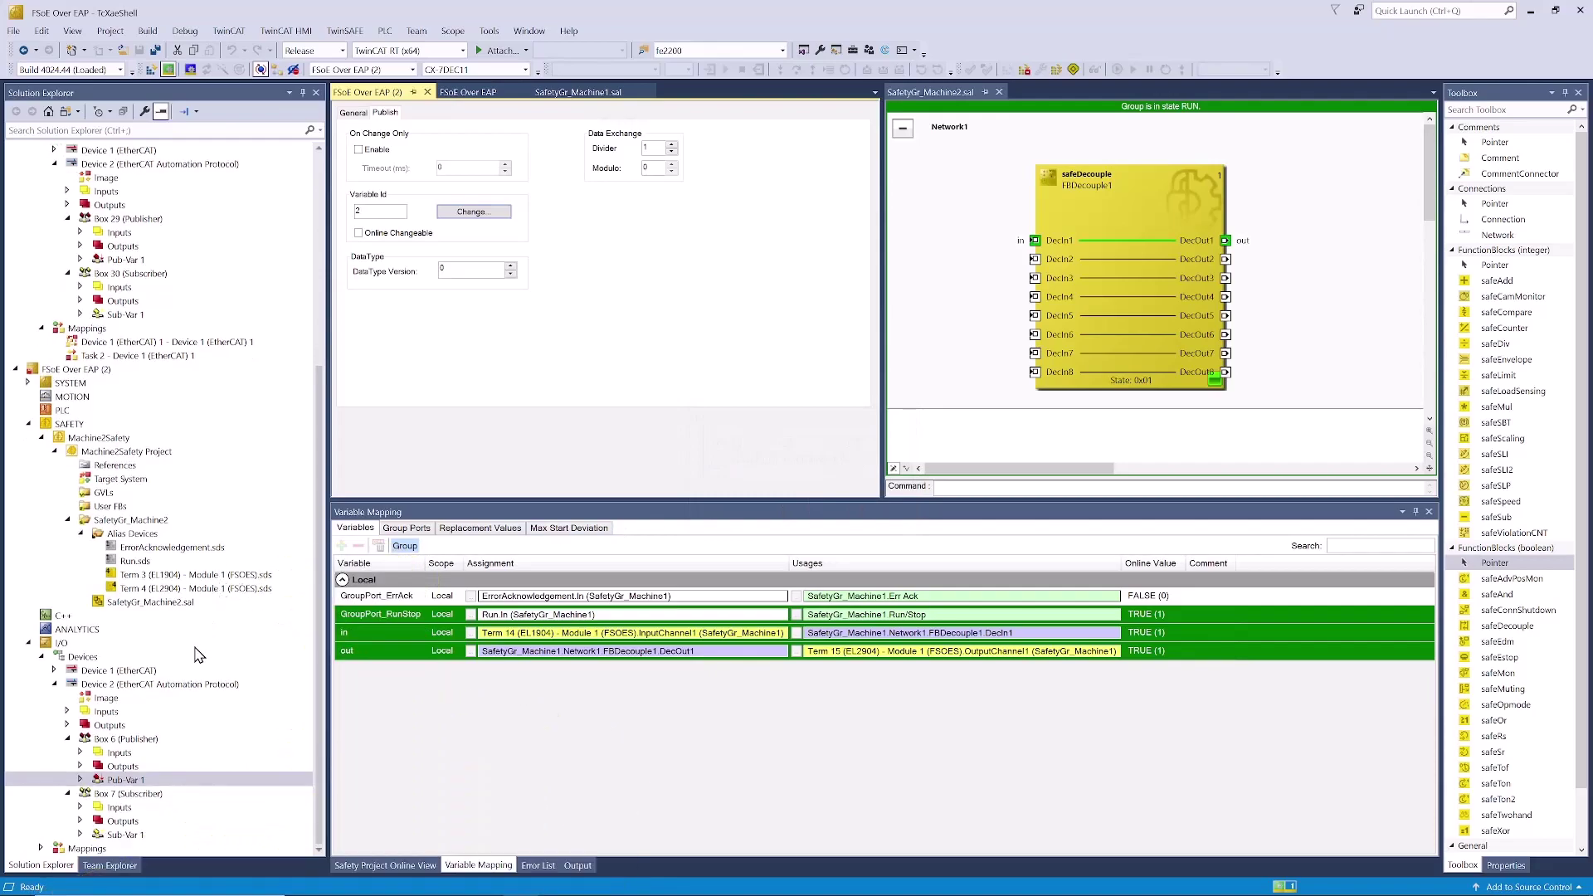
{"action": "left_click", "coordinate": [124, 835]}
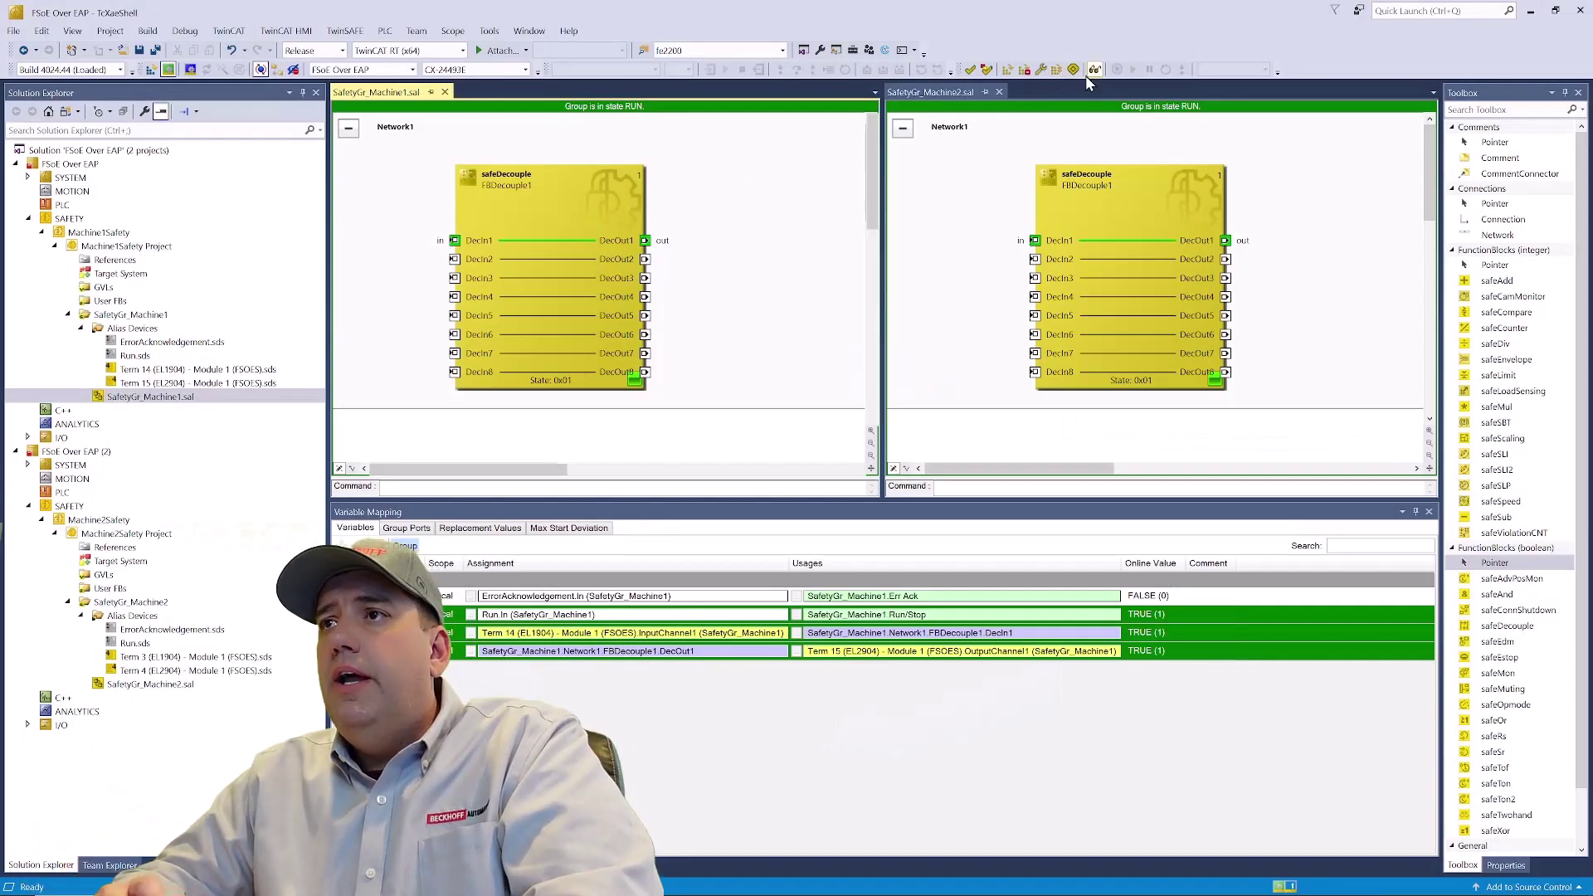
- Go offline and add a Custom FSoE Connection alias device to SafetyGr_Machine1
{"action": "left_click", "coordinate": [982, 165]}
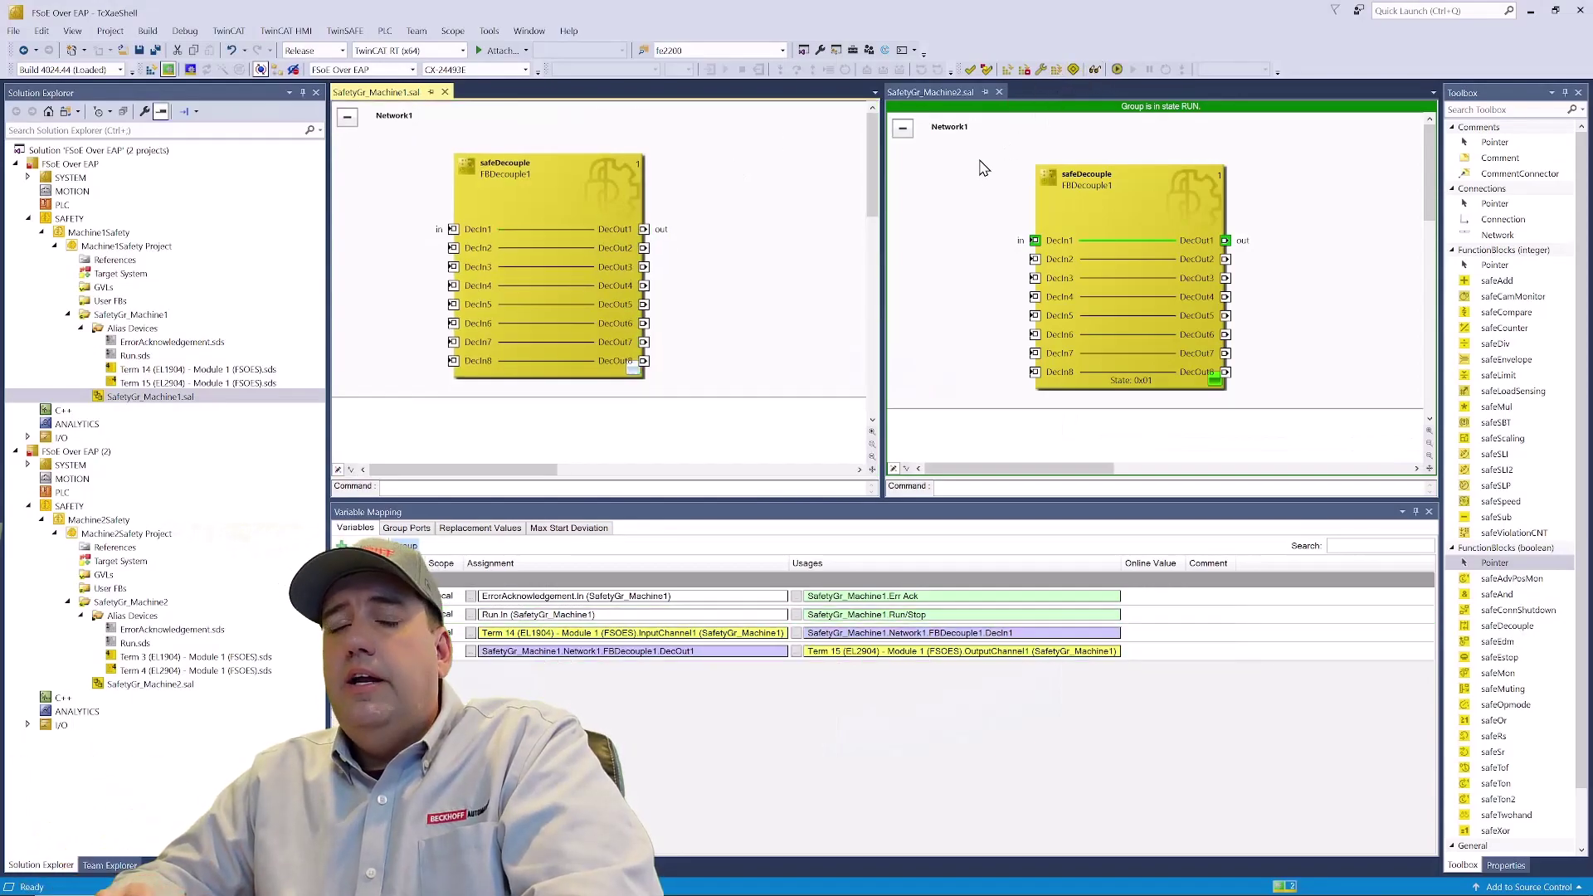
{"action": "left_click", "coordinate": [1096, 70]}
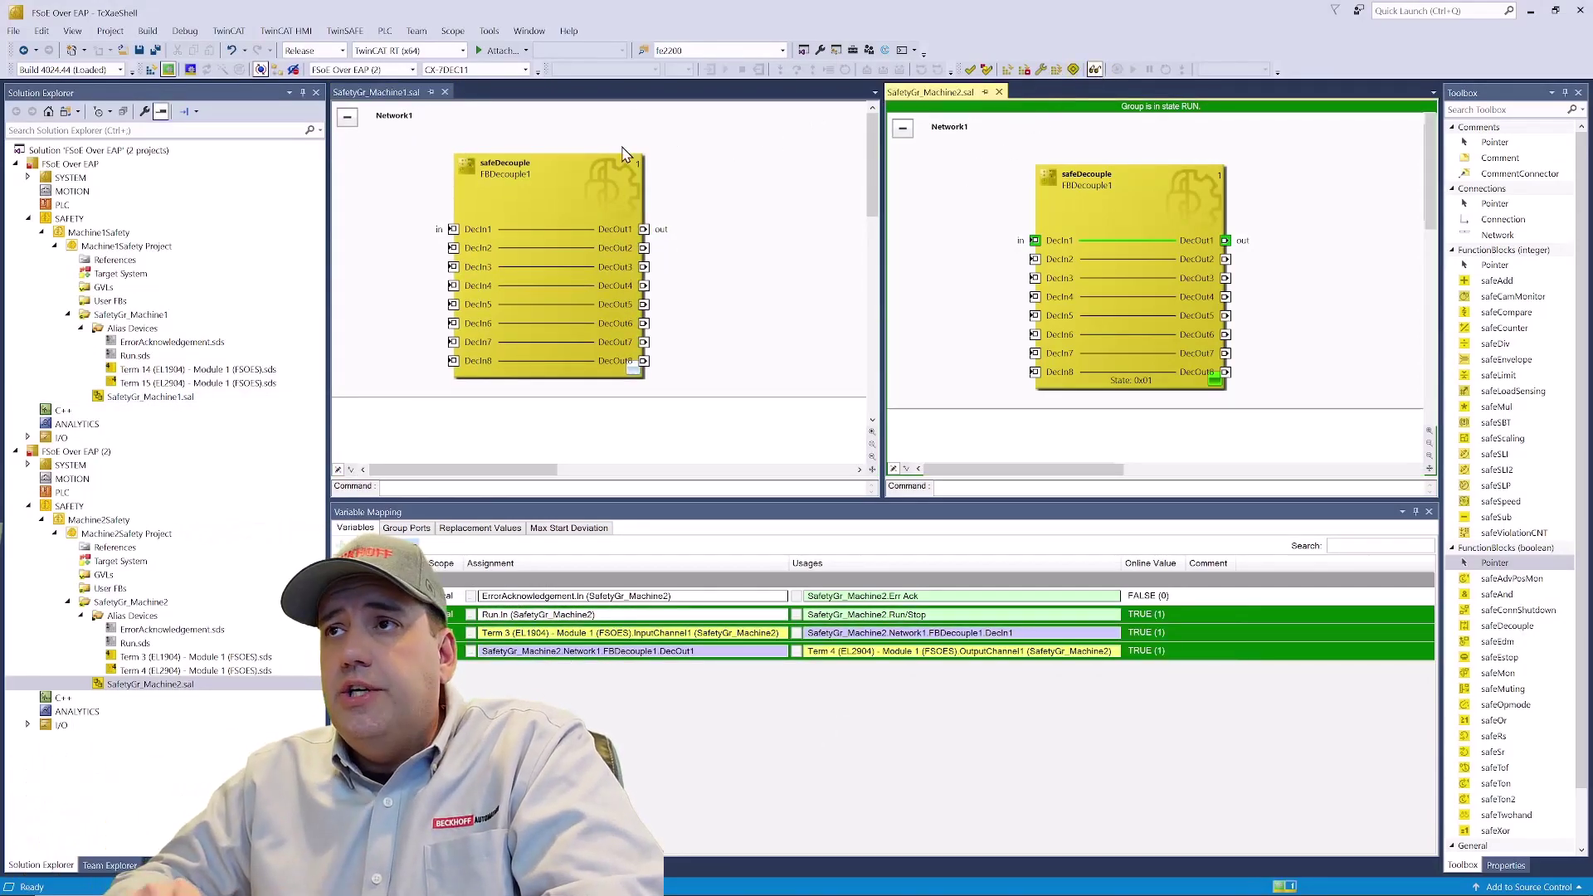
{"action": "left_click", "coordinate": [409, 176]}
{"action": "left_click", "coordinate": [153, 331]}
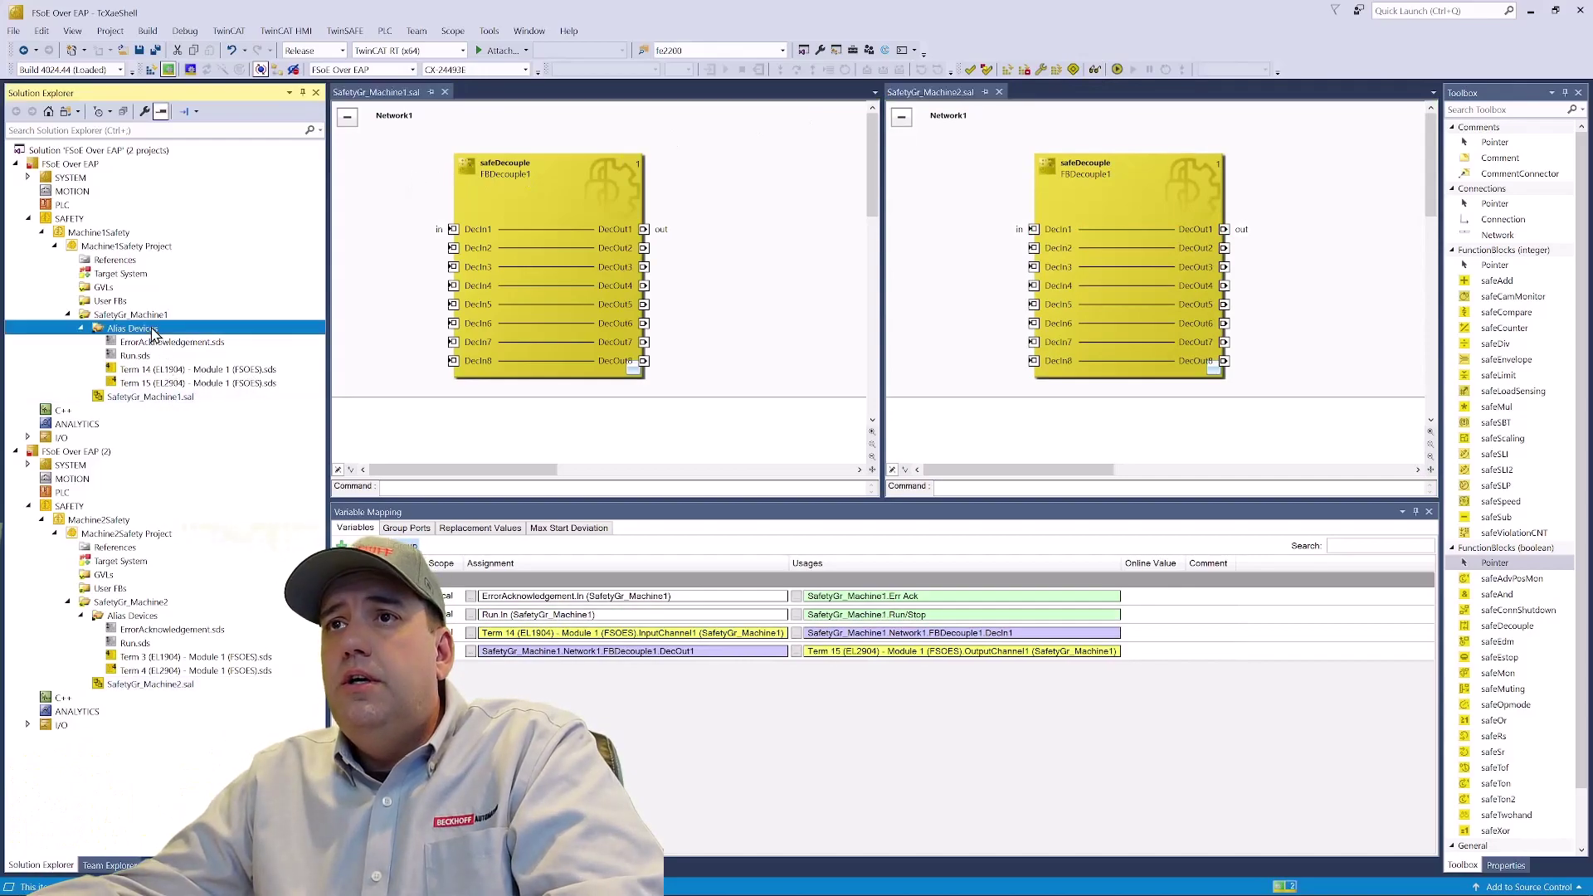
{"action": "right_click", "coordinate": [152, 330]}
{"action": "left_click", "coordinate": [440, 344]}
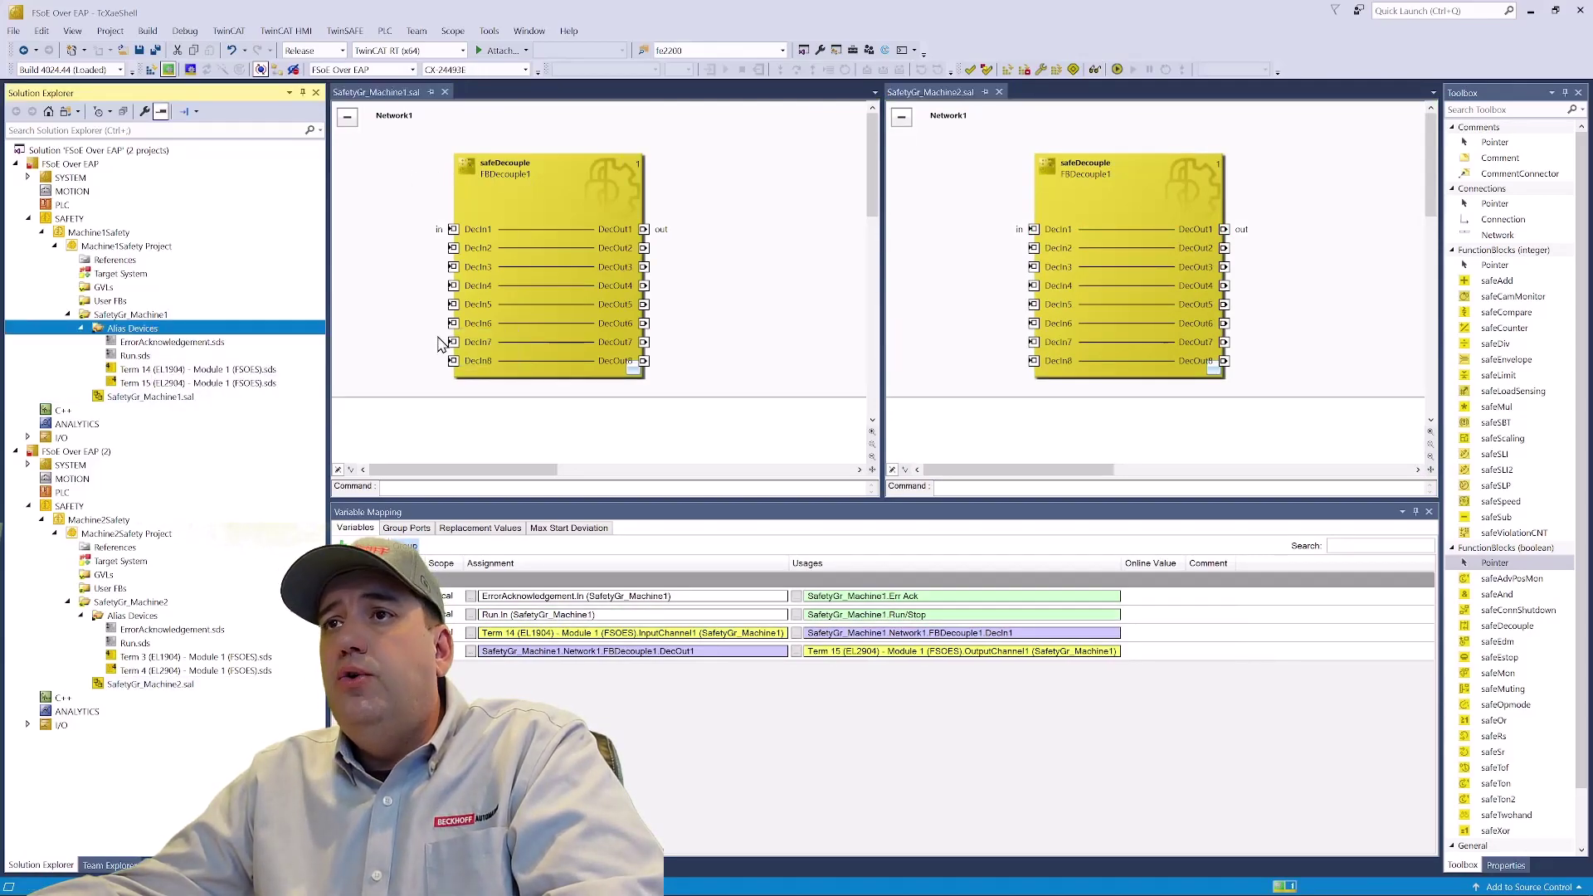
{"action": "left_click", "coordinate": [737, 280]}
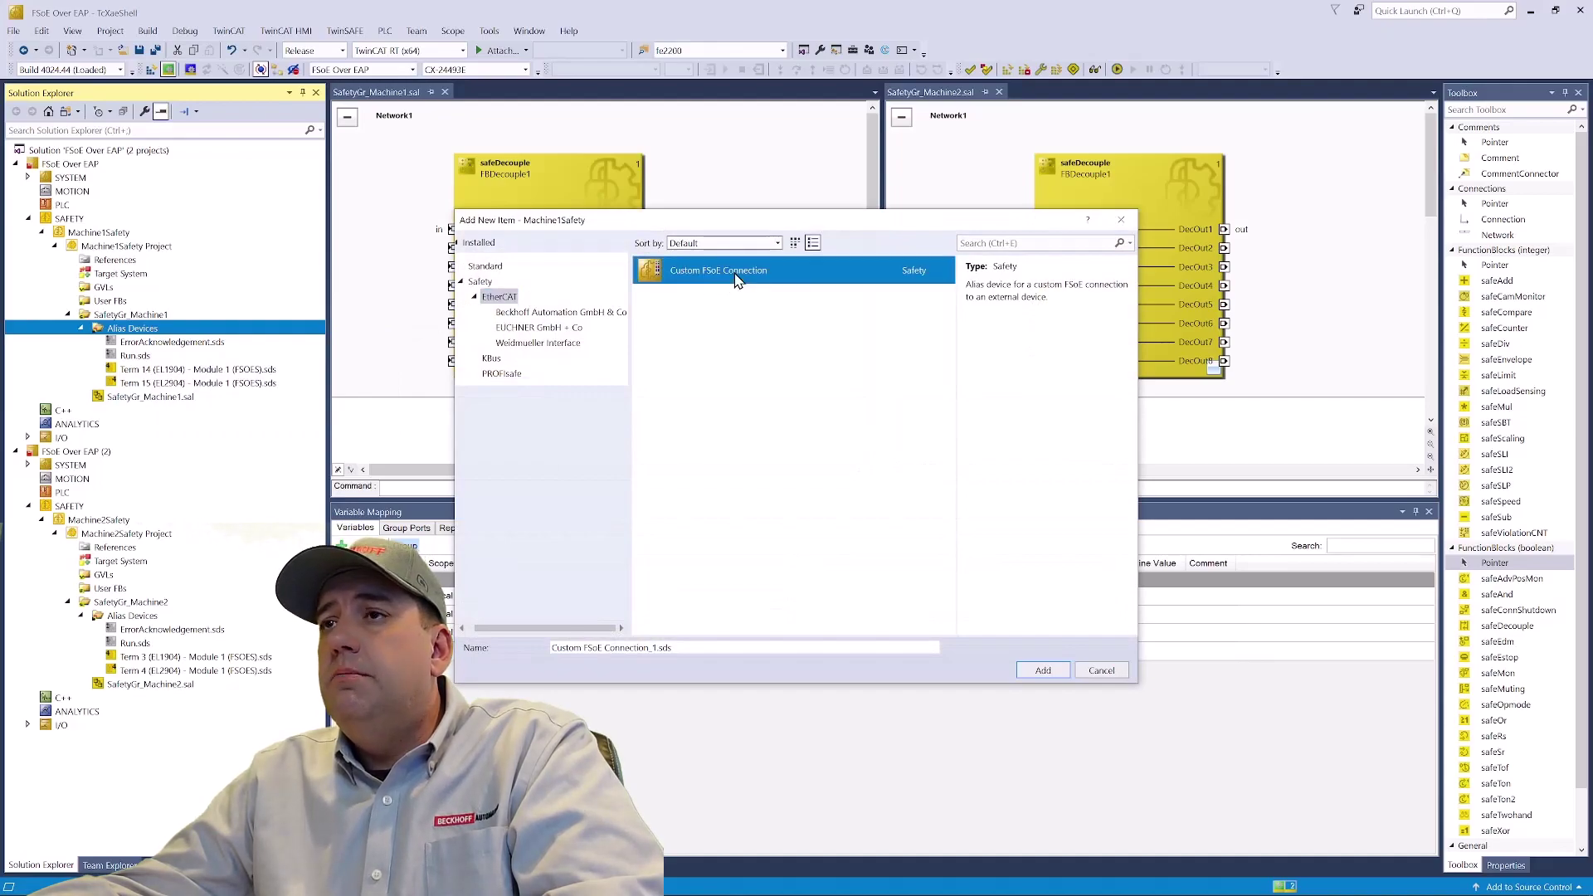
{"action": "left_click", "coordinate": [1056, 674]}
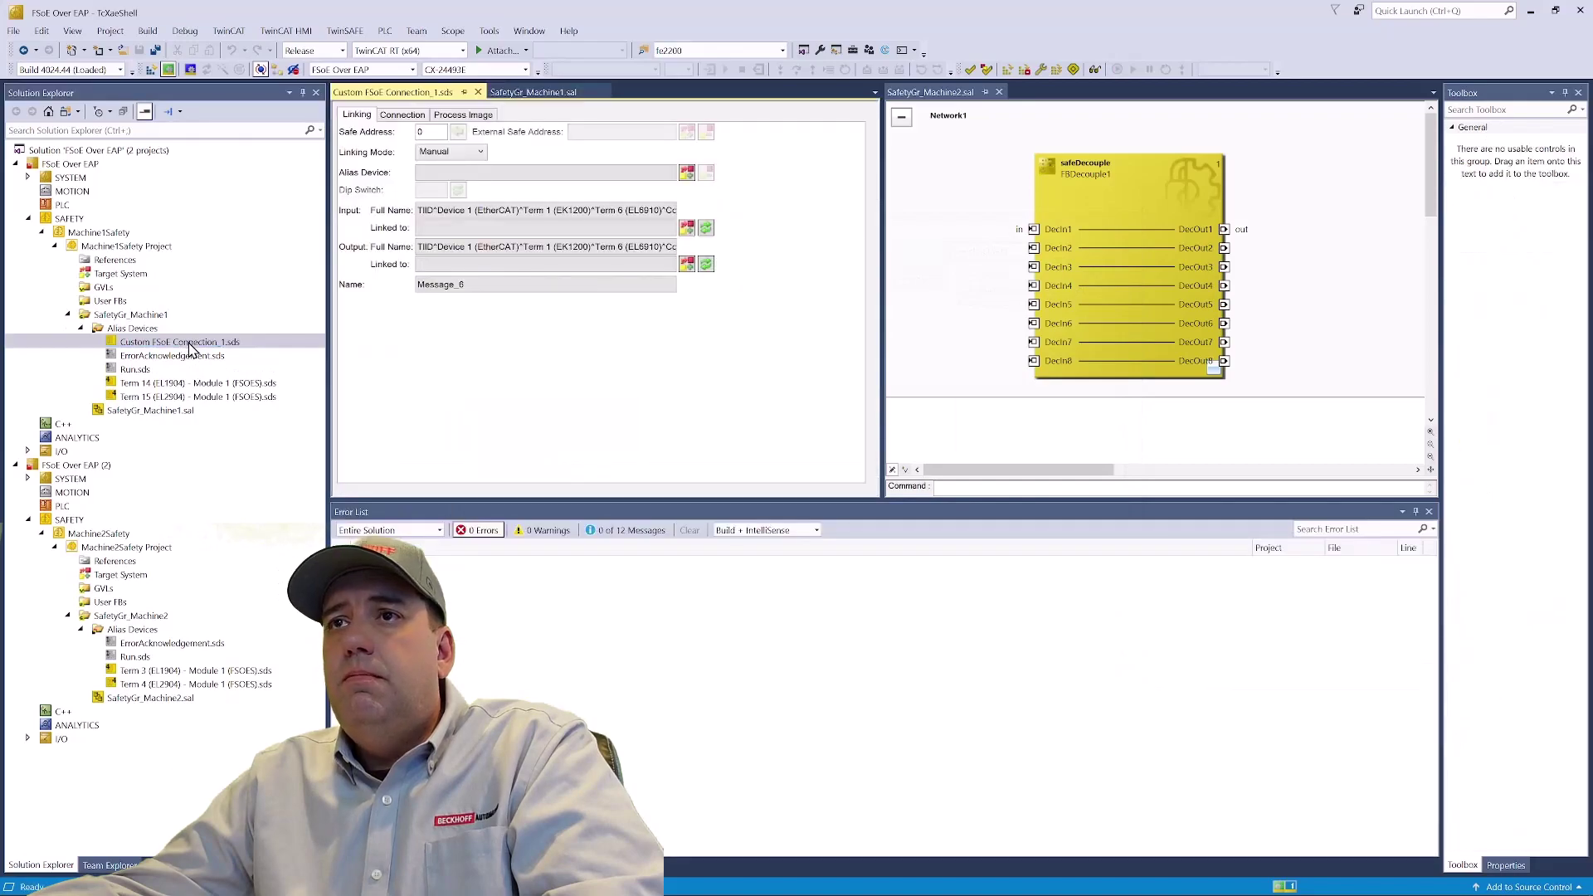
- Add a Custom FSoE Connection alias device to SafetyGr_Machine2's Alias Devices
{"action": "left_click", "coordinate": [970, 183]}
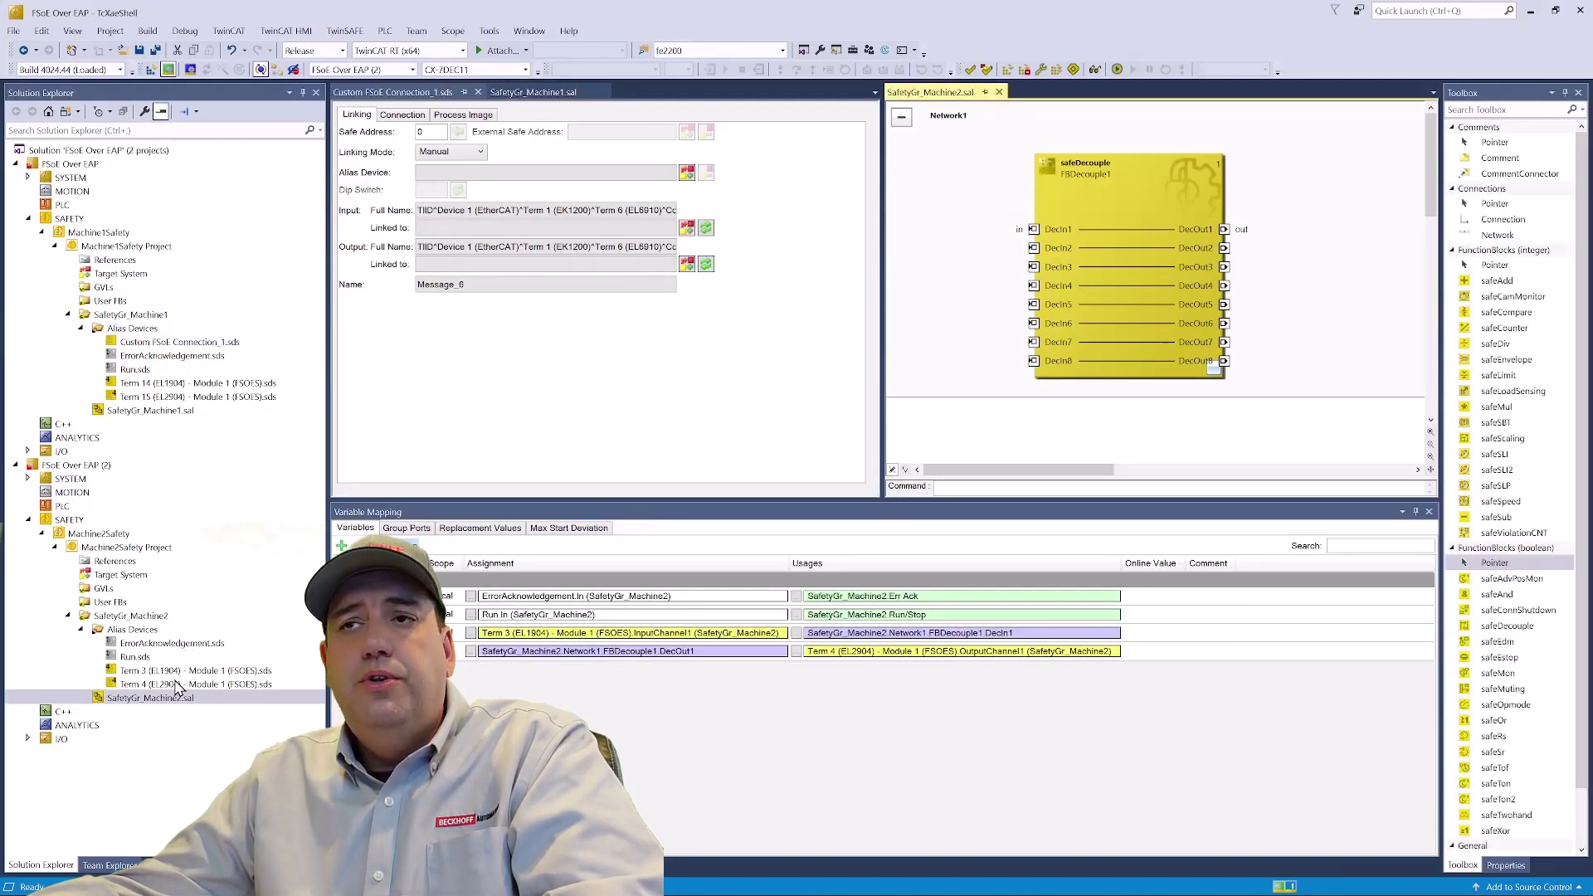
{"action": "right_click", "coordinate": [133, 630]}
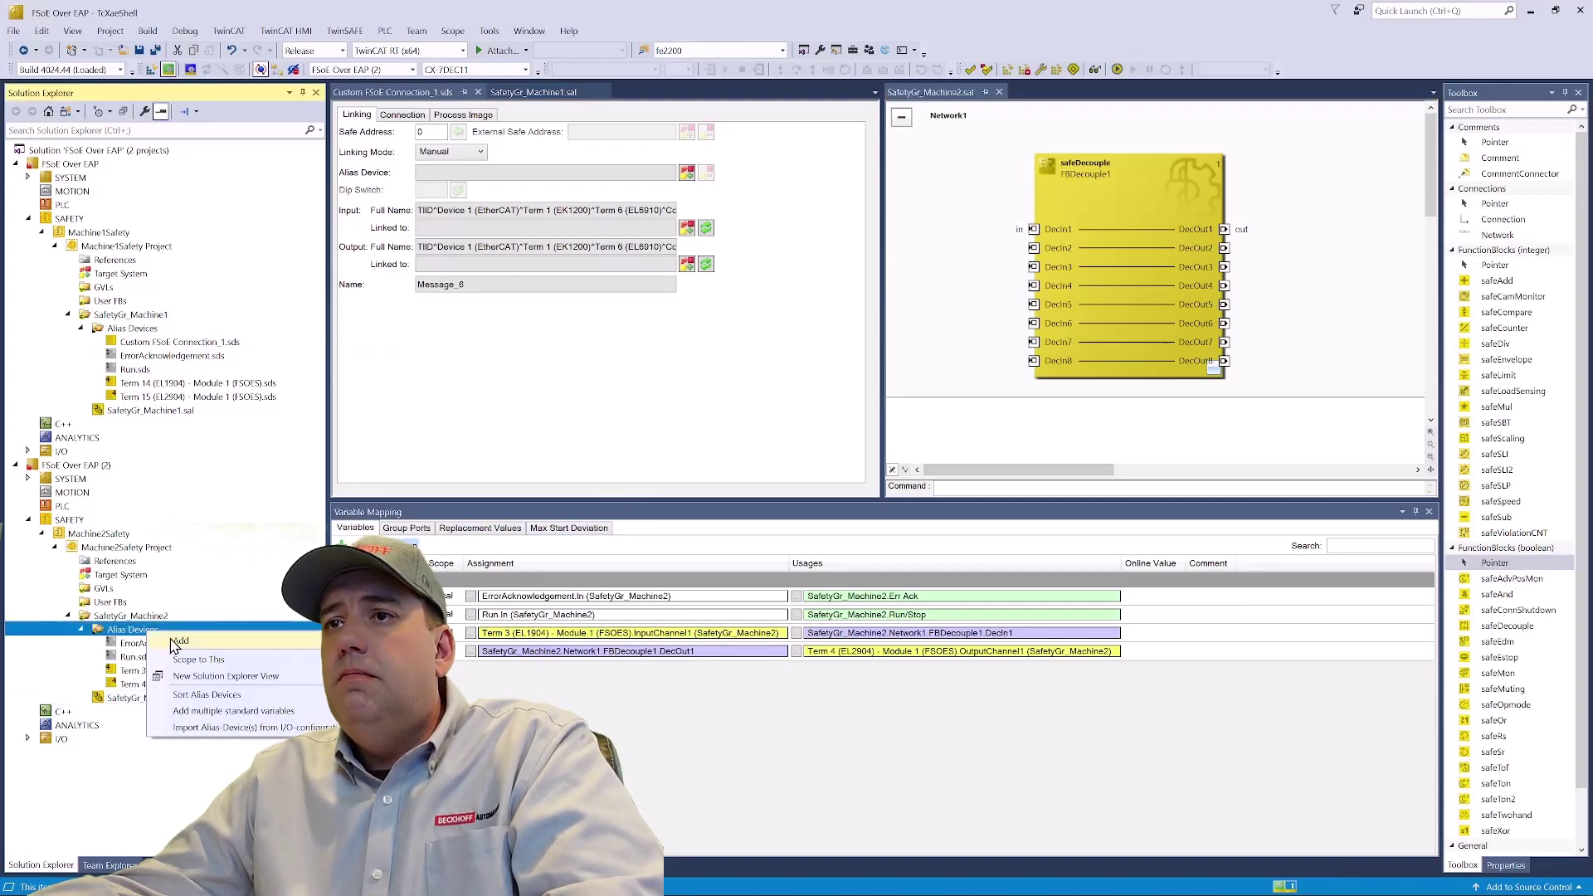
{"action": "left_click", "coordinate": [482, 644]}
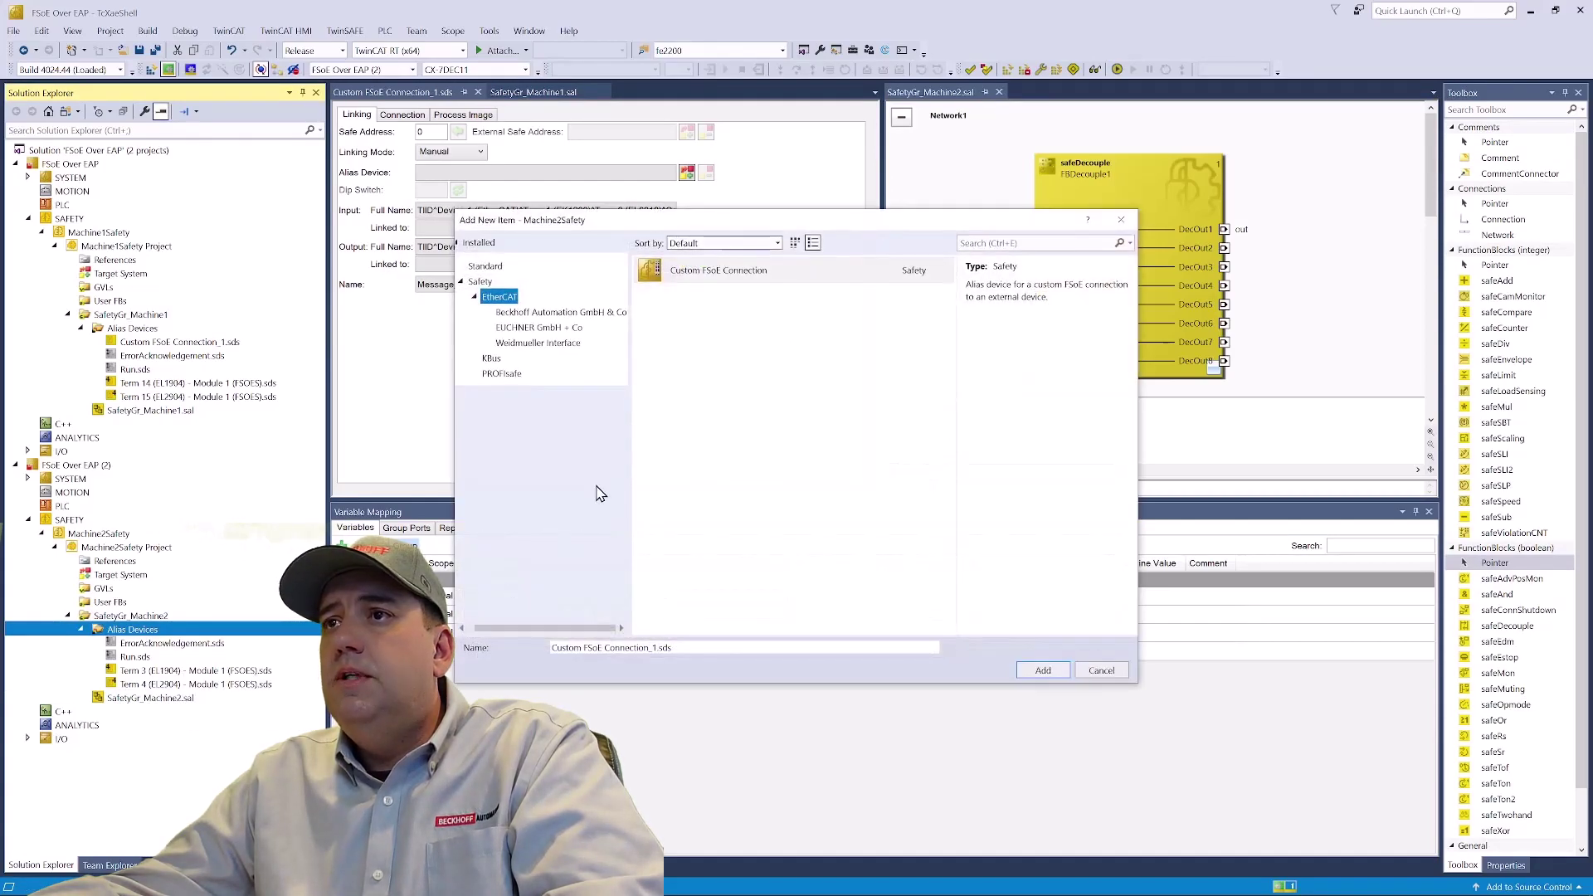
{"action": "left_click", "coordinate": [710, 273]}
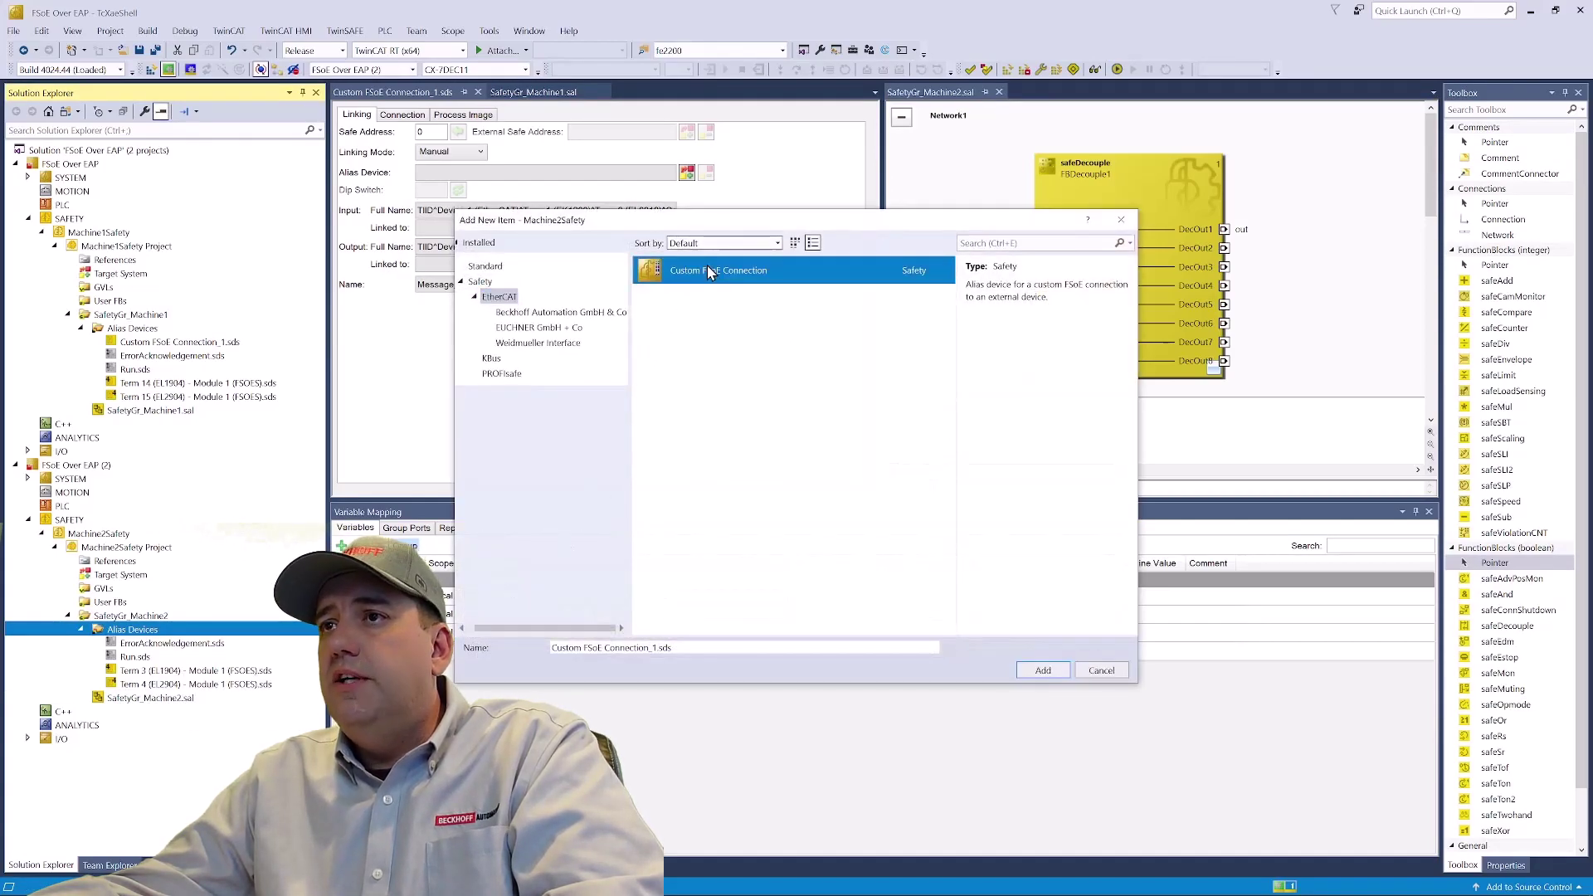
{"action": "left_click", "coordinate": [1043, 671]}
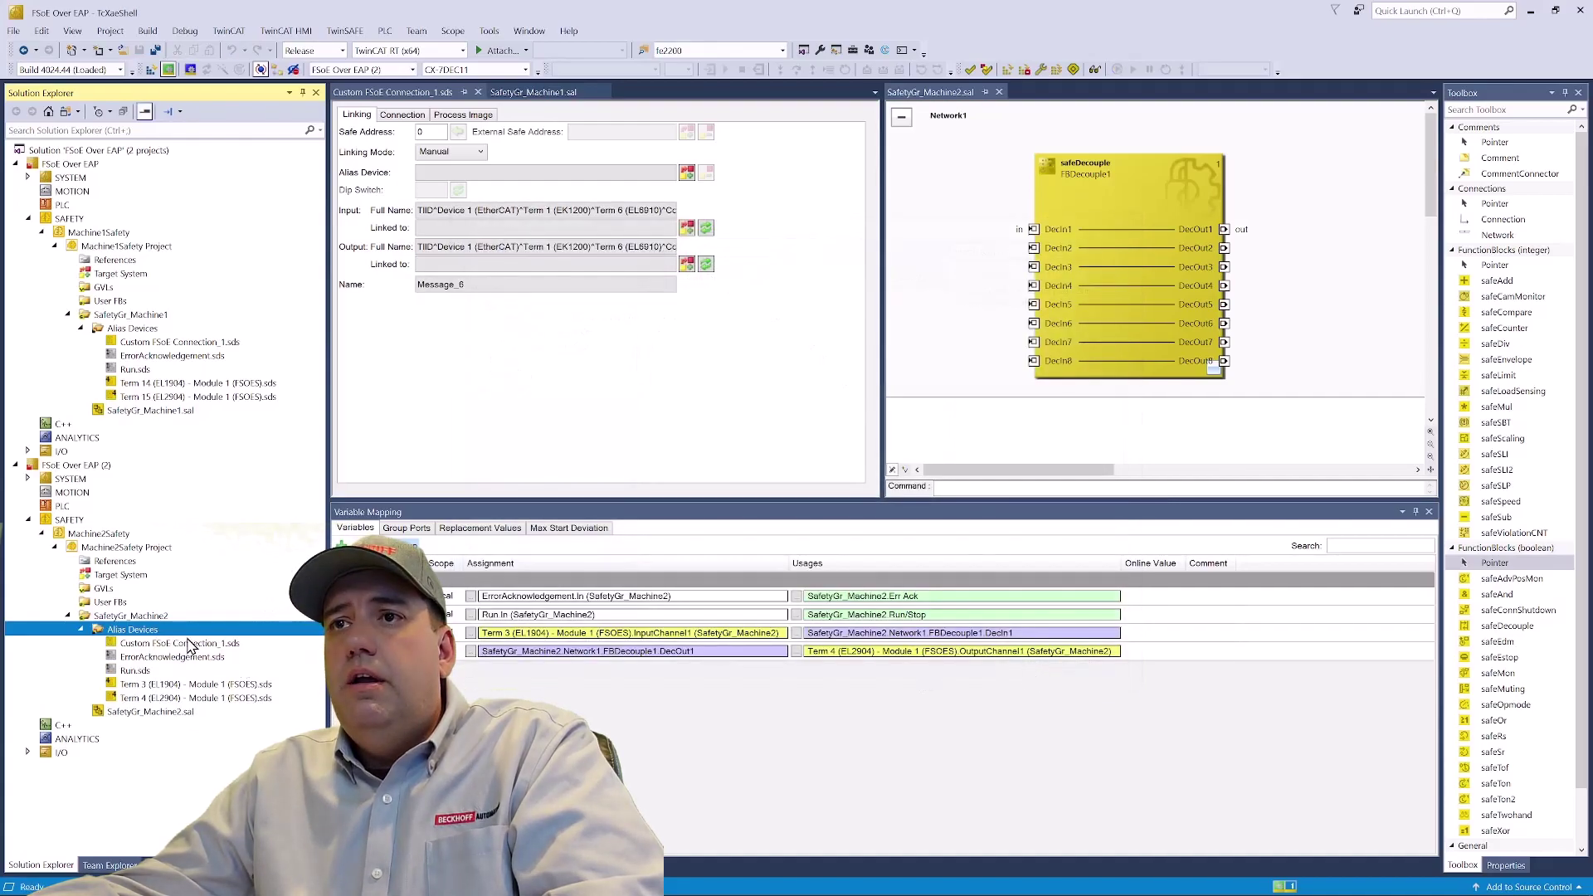
- Open Machine2's Custom FSoE Connection_1 beside Machine1's and set both Safe Addresses to 100
{"action": "double_click", "coordinate": [189, 644]}
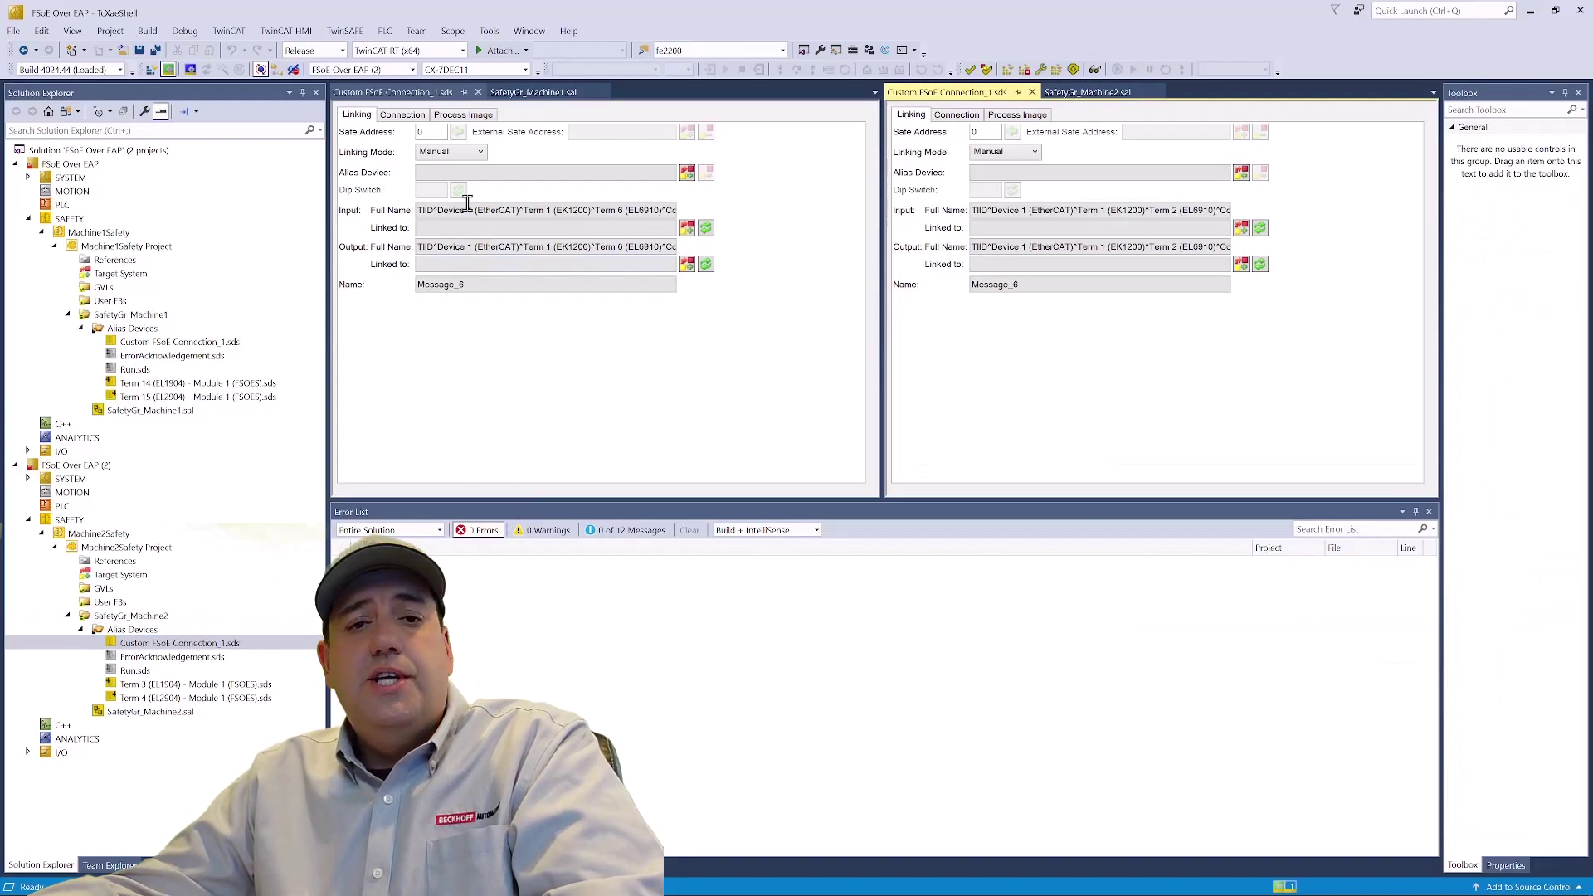
{"action": "double_click", "coordinate": [434, 133]}
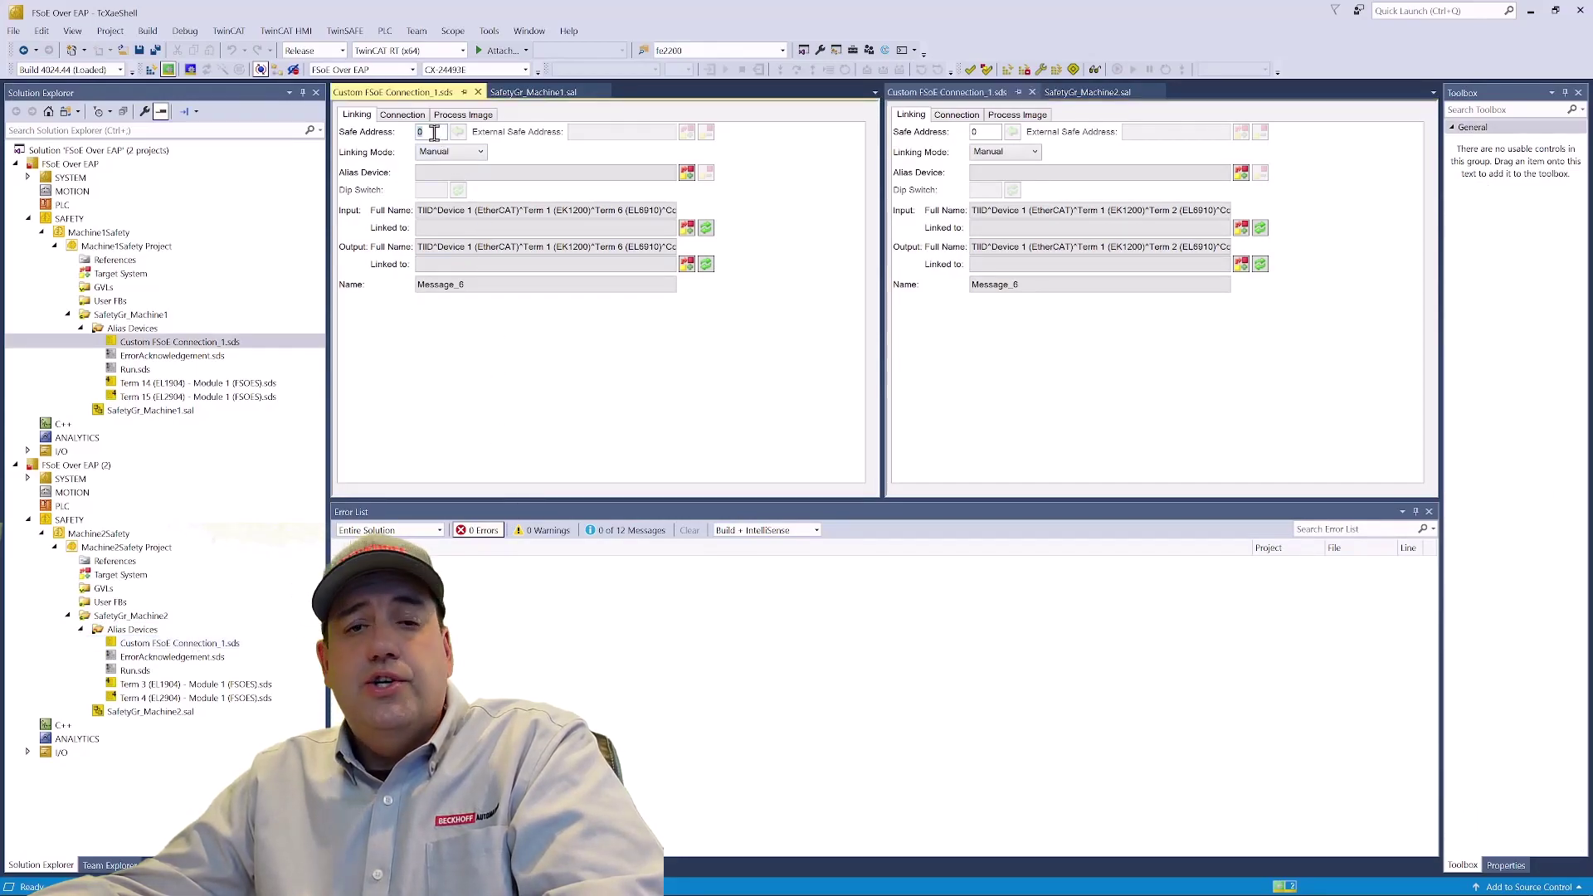
{"action": "type", "text": "100"}
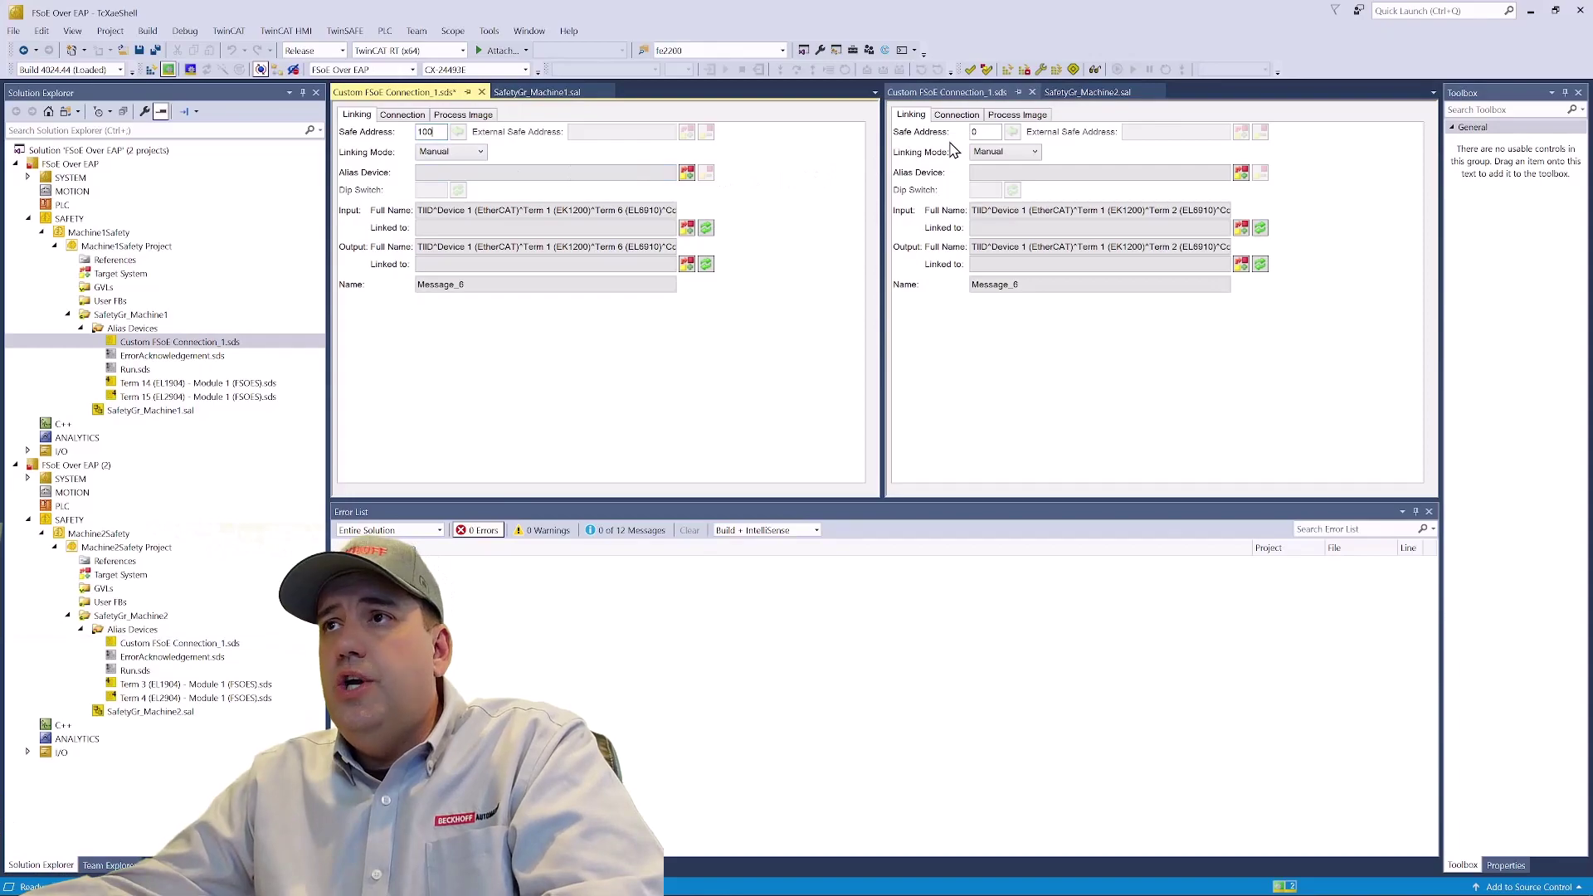
{"action": "double_click", "coordinate": [994, 130]}
{"action": "type", "text": "100"}
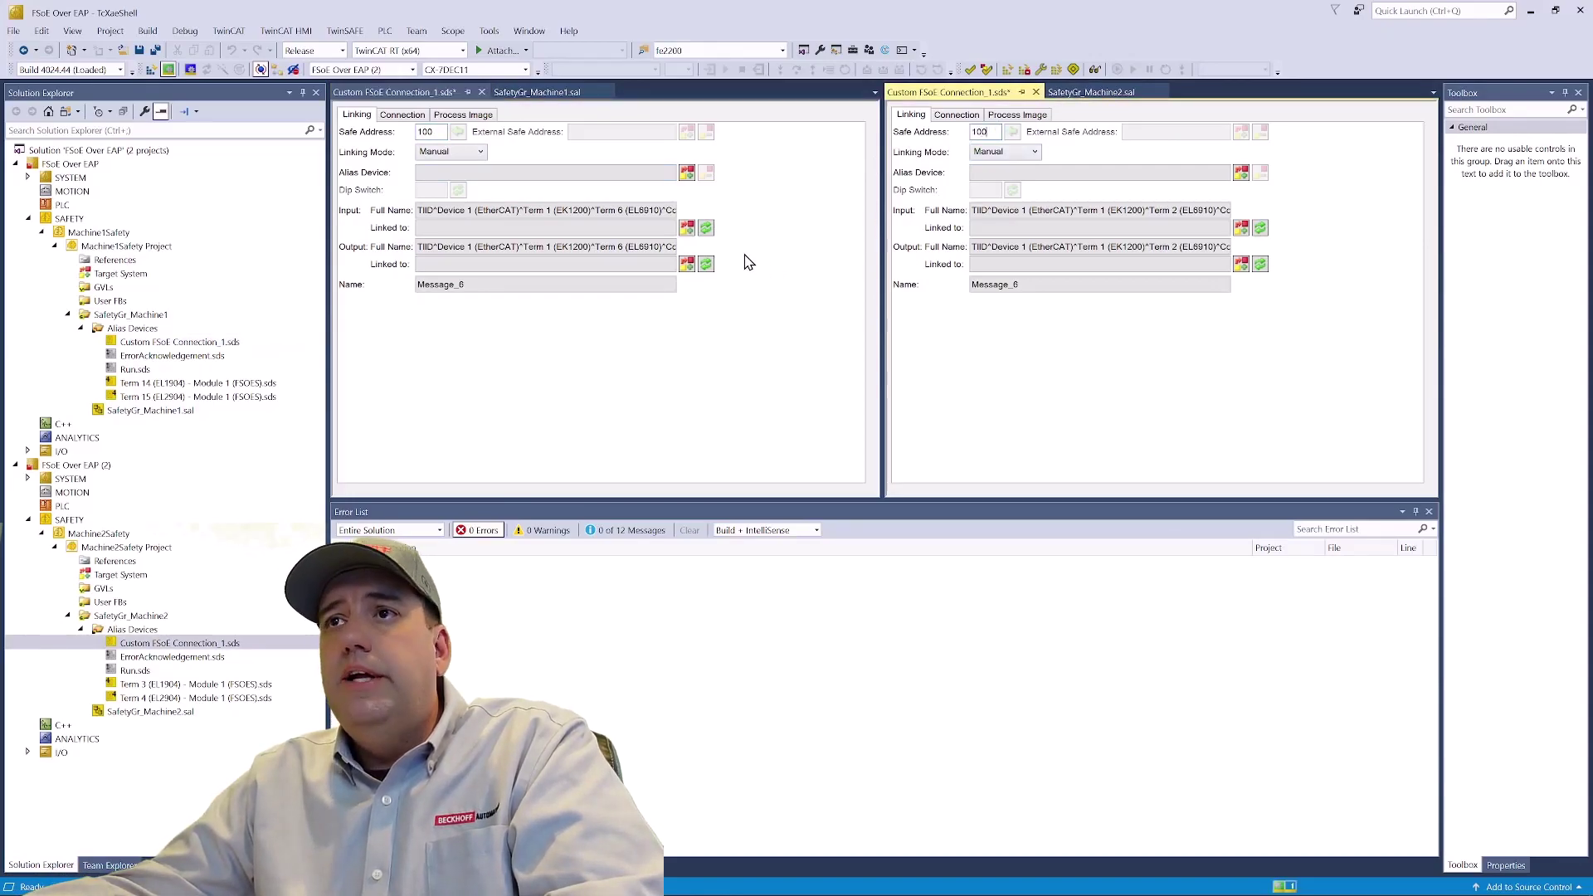
{"action": "left_click", "coordinate": [688, 229]}
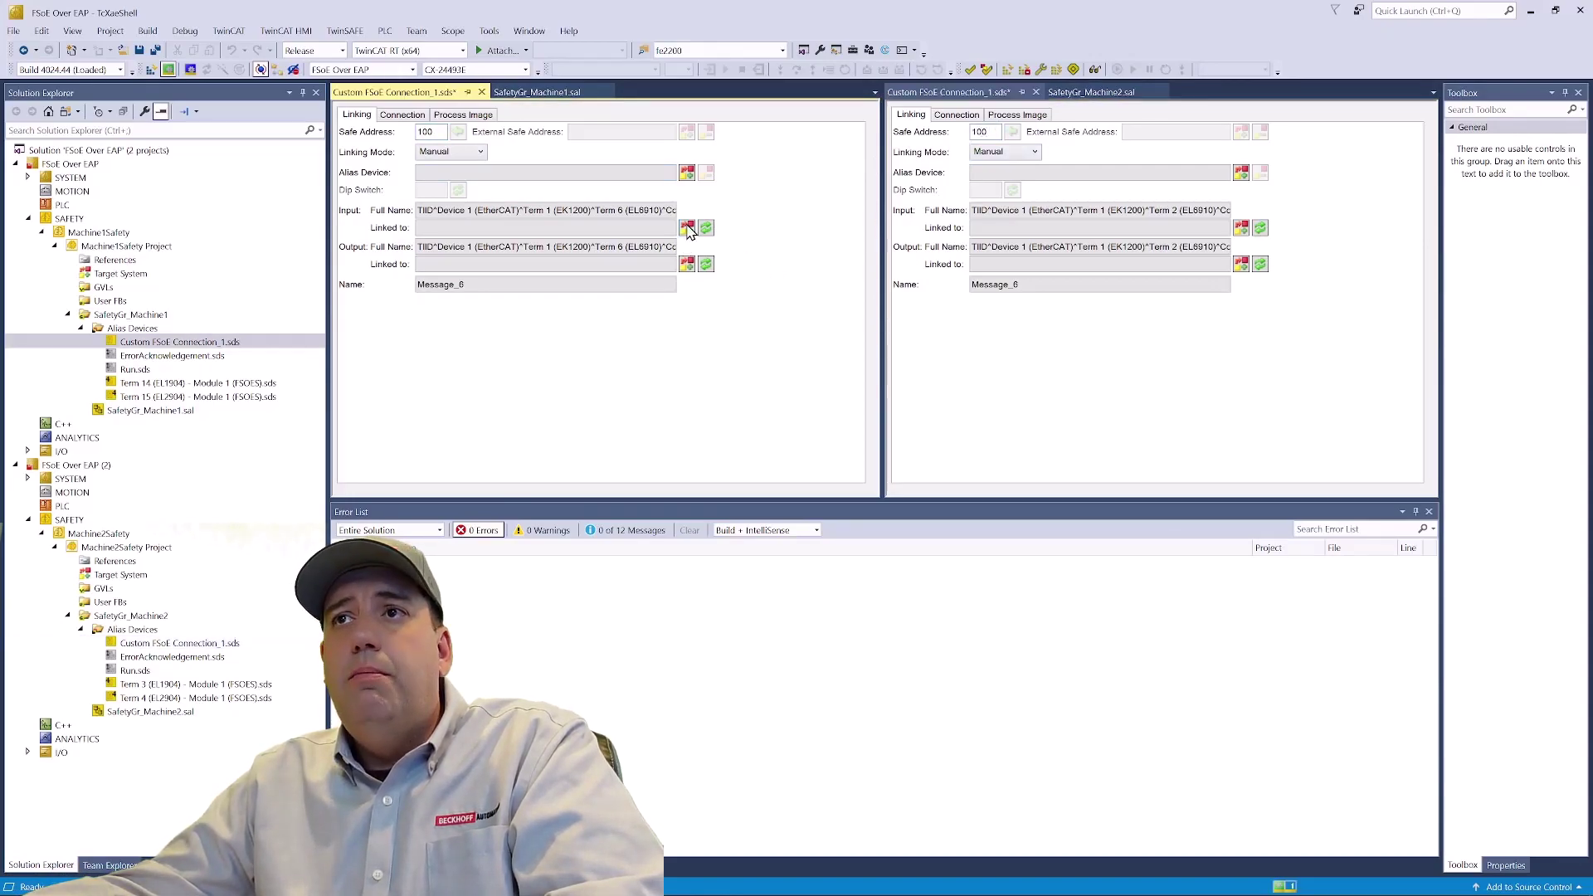
{"action": "left_click", "coordinate": [688, 229]}
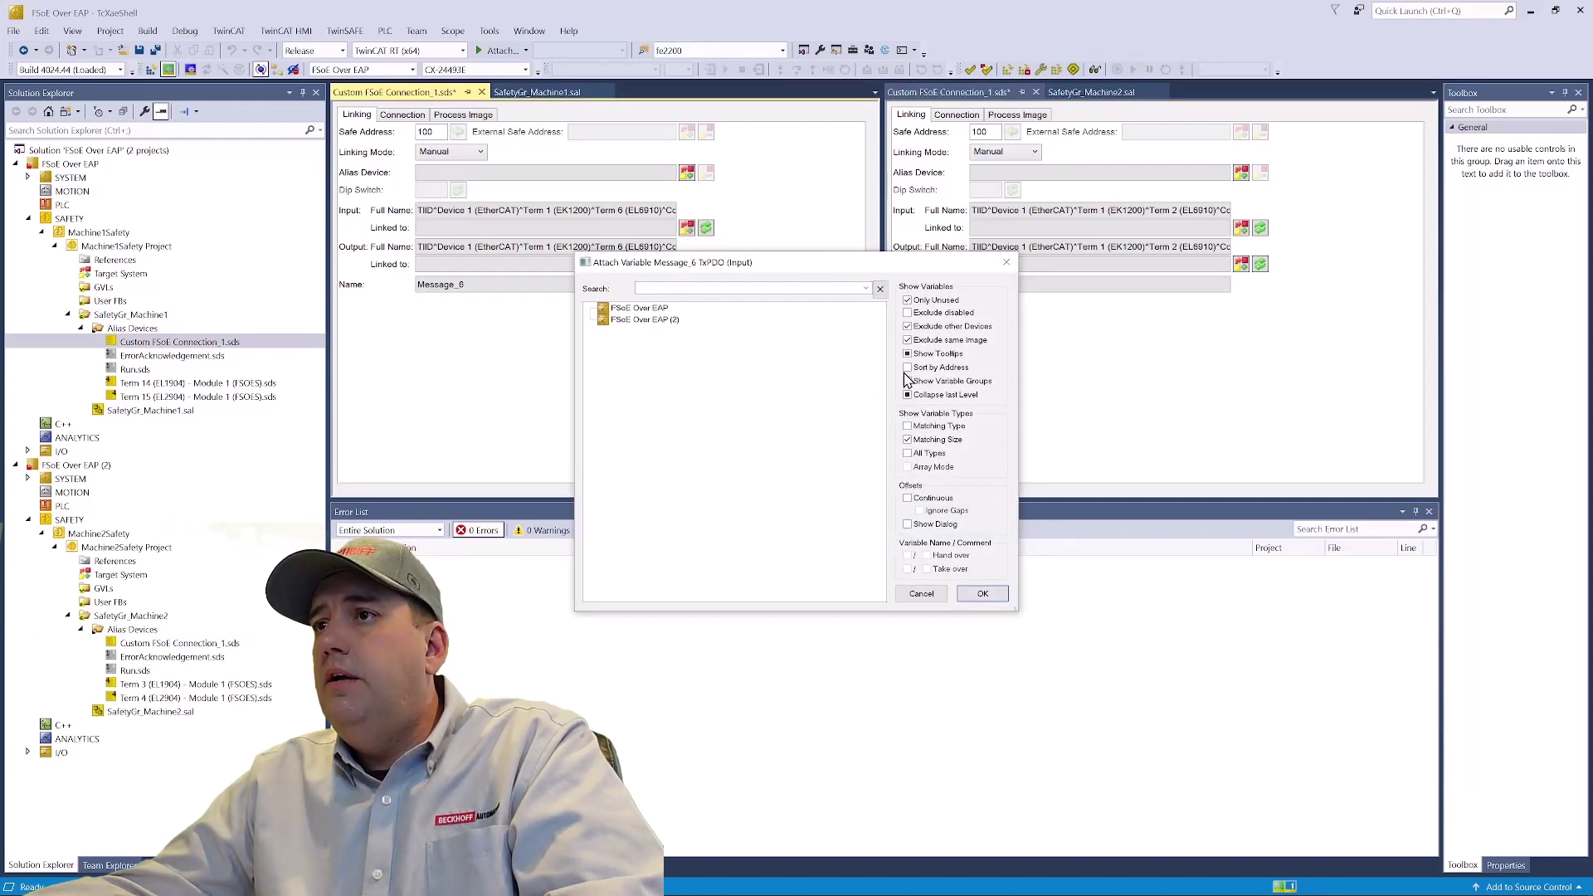
- Link Machine1's connection input to Box 29's VarData and output to Box 30's VarData
{"action": "left_click", "coordinate": [909, 328]}
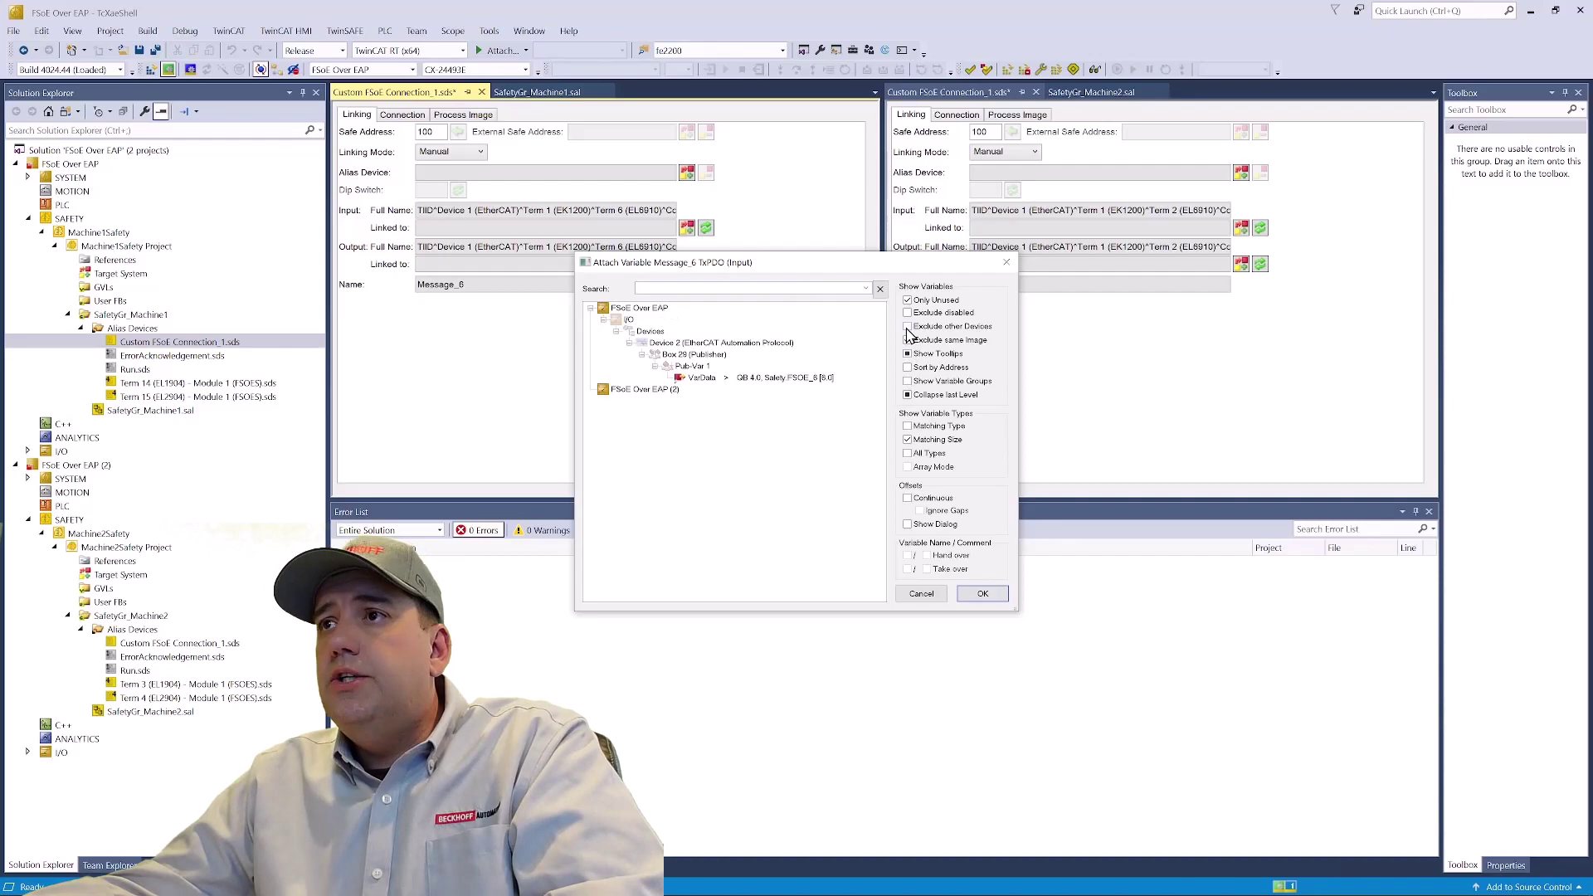
{"action": "left_click", "coordinate": [907, 339]}
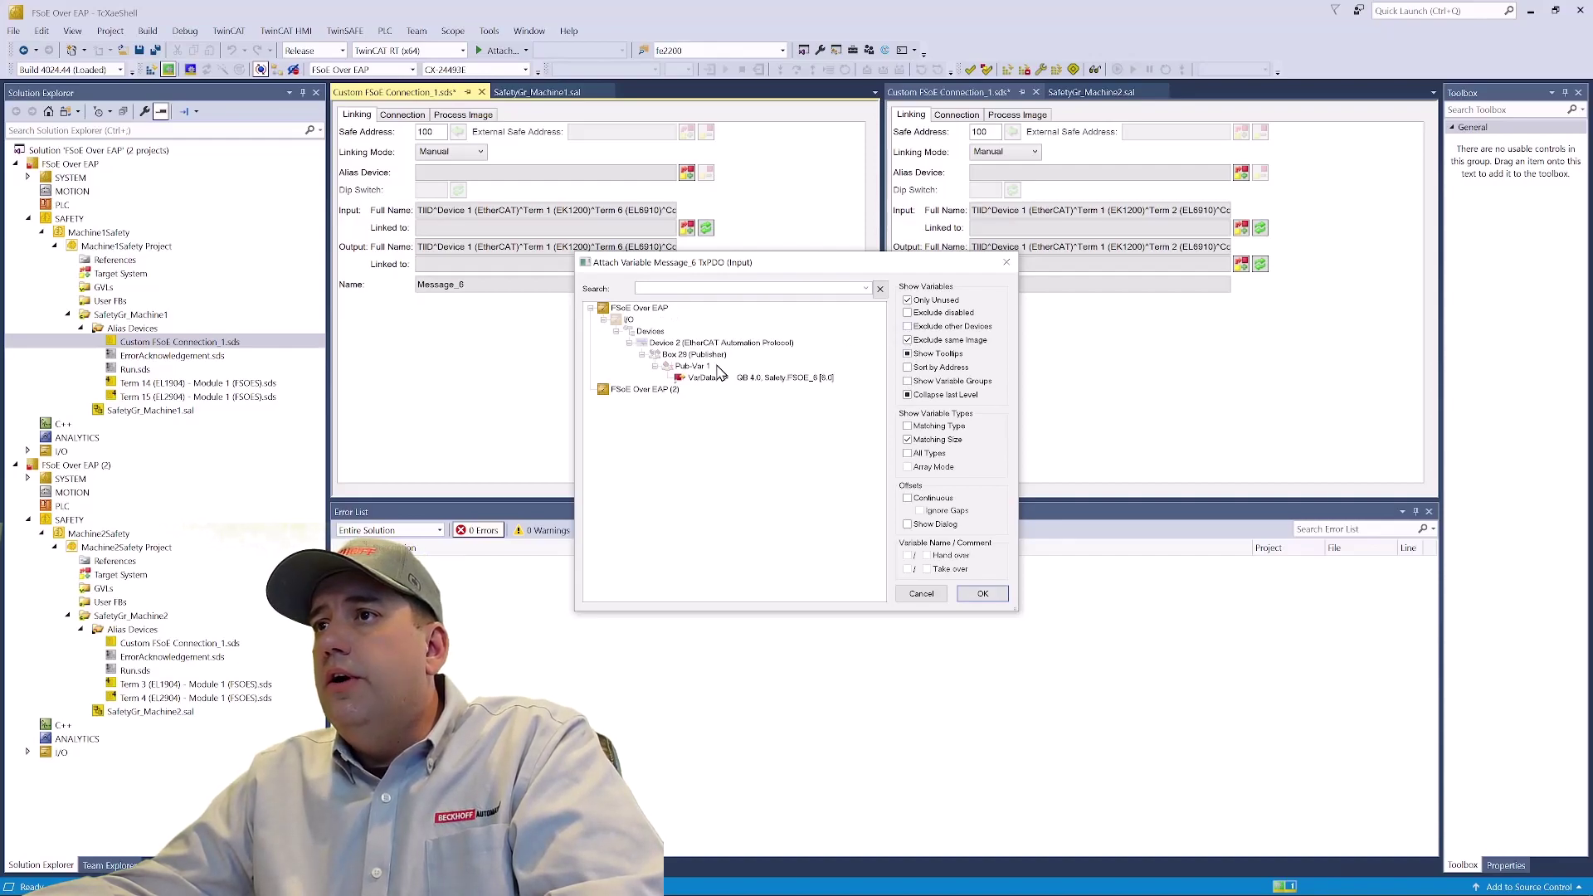
{"action": "left_click", "coordinate": [751, 377]}
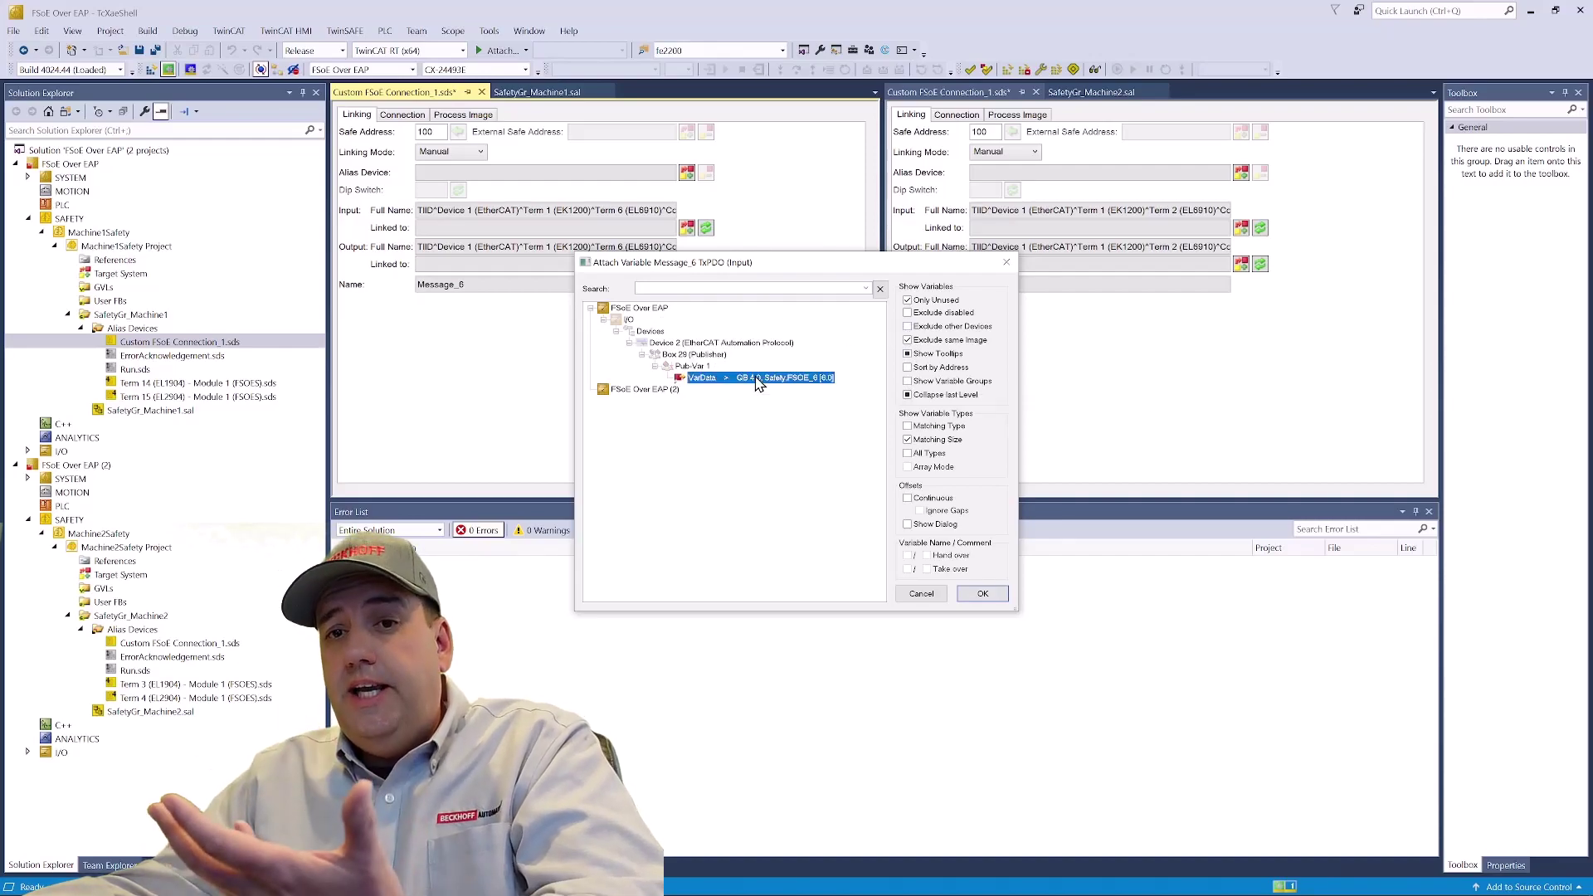
{"action": "left_click", "coordinate": [983, 593]}
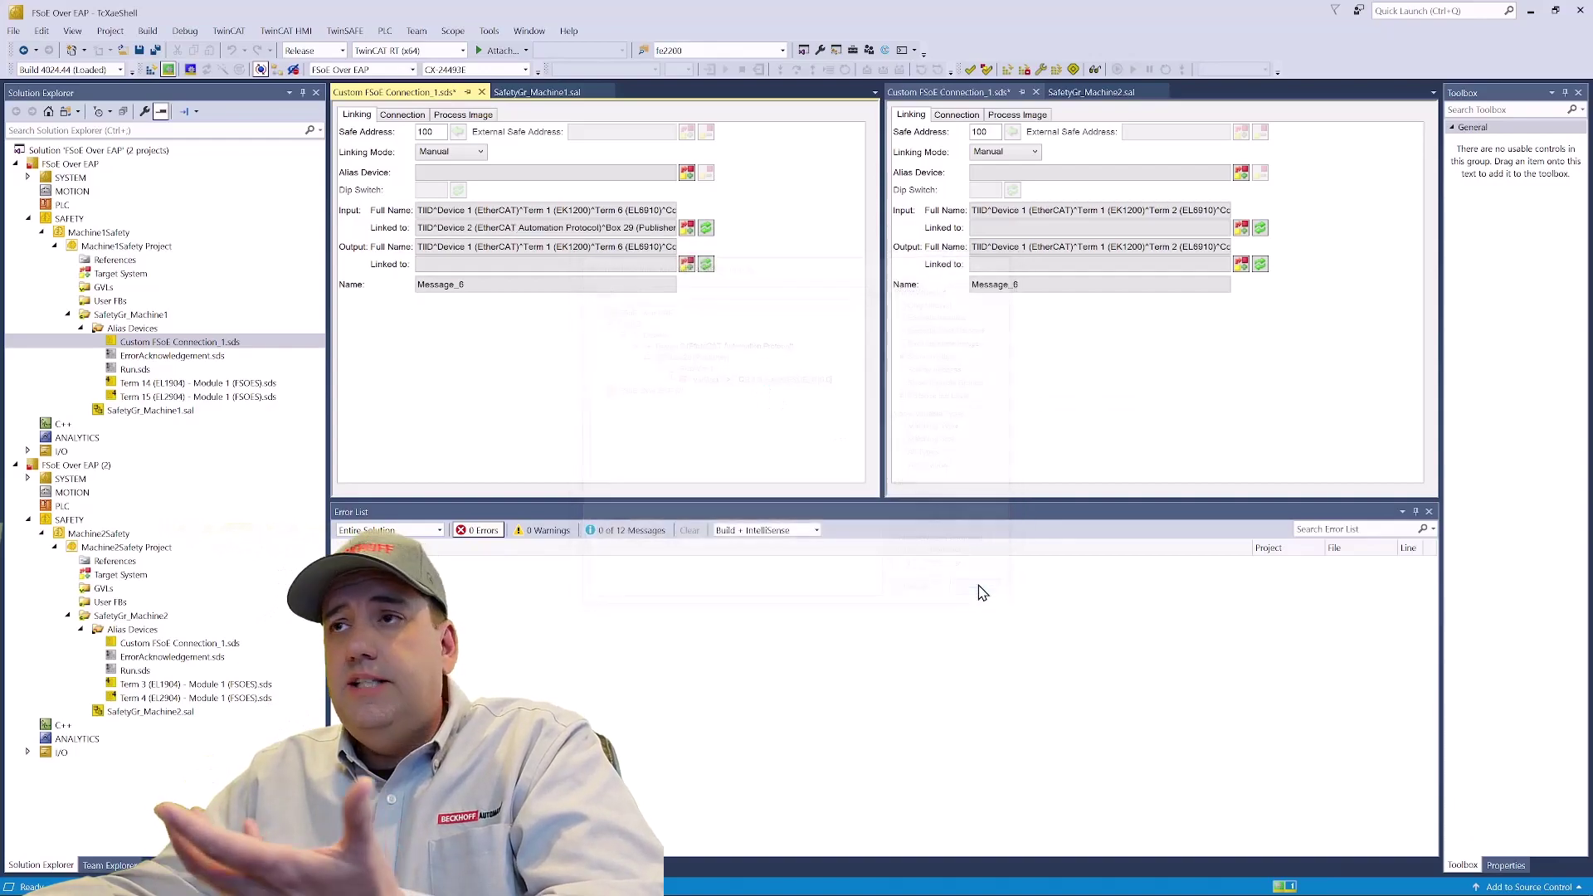
{"action": "left_click", "coordinate": [687, 264]}
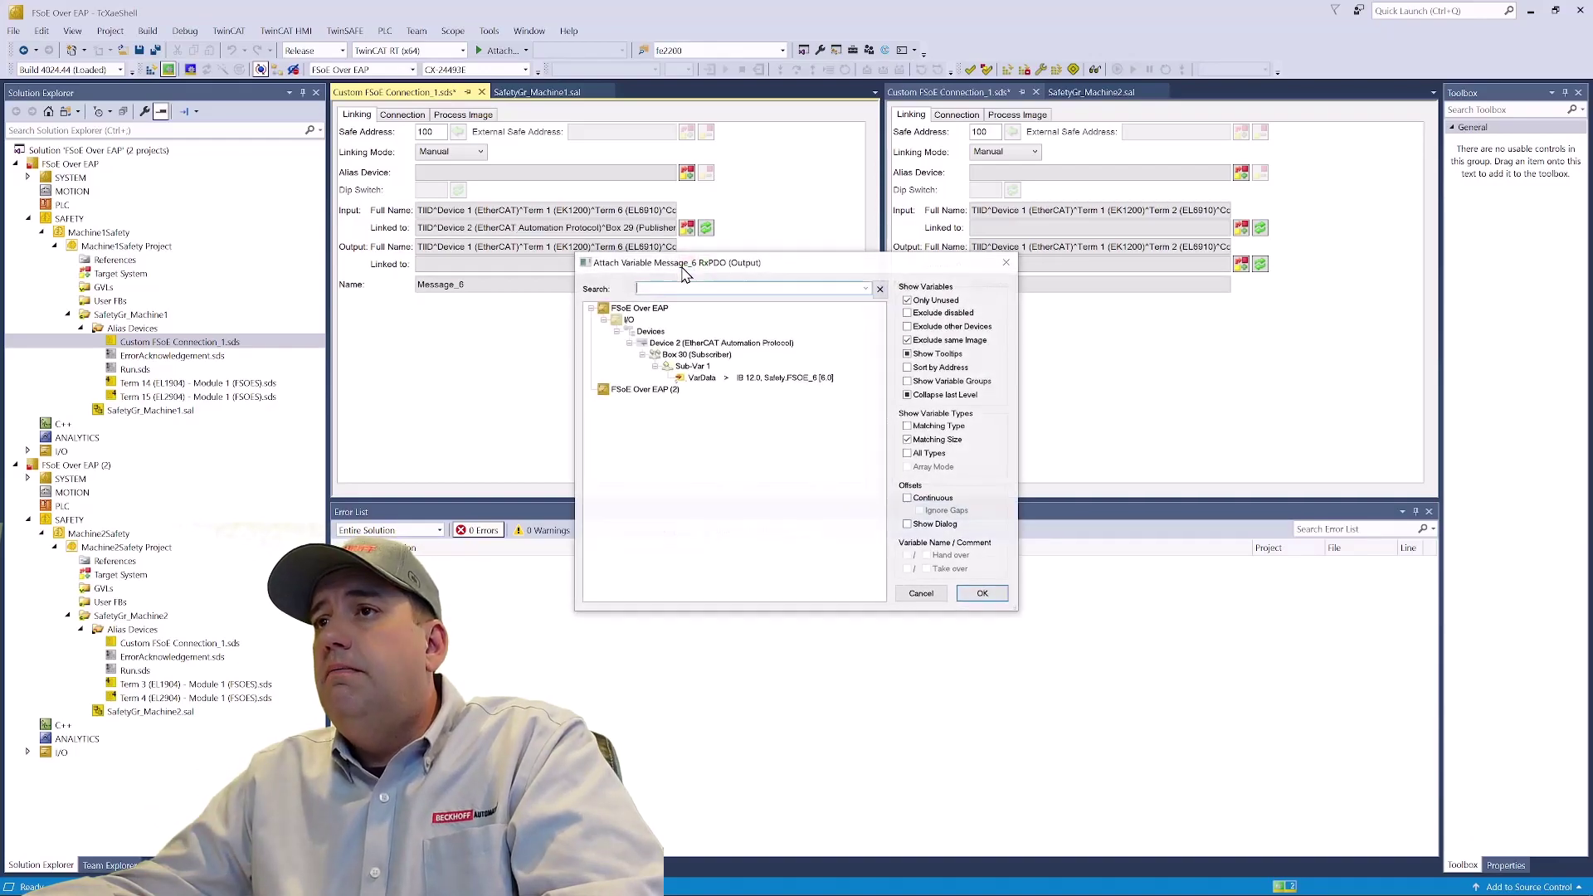
{"action": "left_click", "coordinate": [762, 381]}
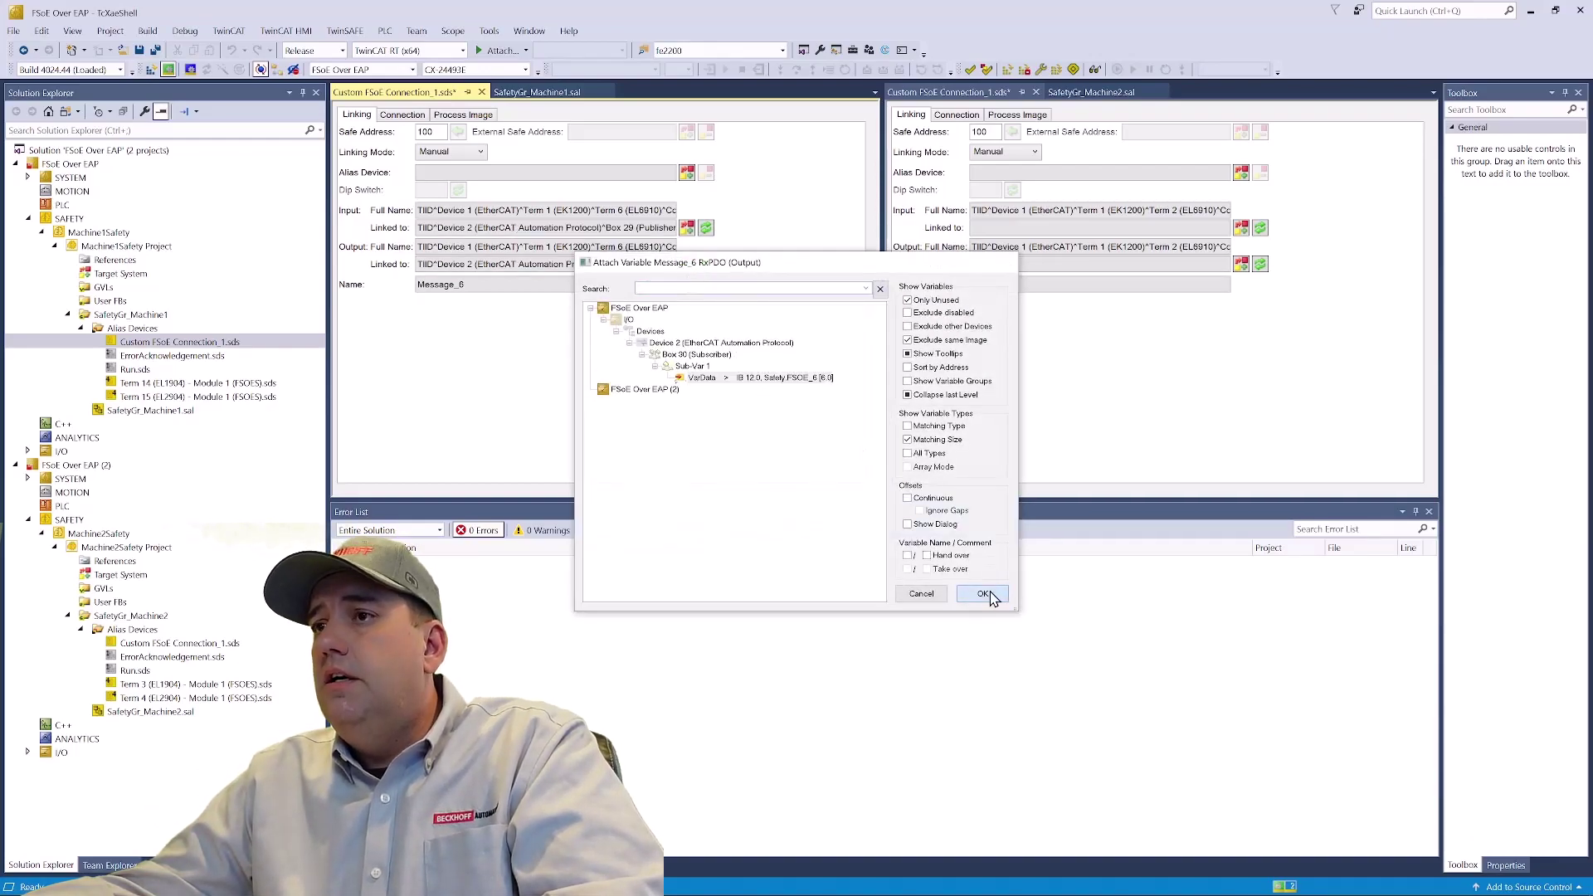
{"action": "left_click", "coordinate": [988, 591]}
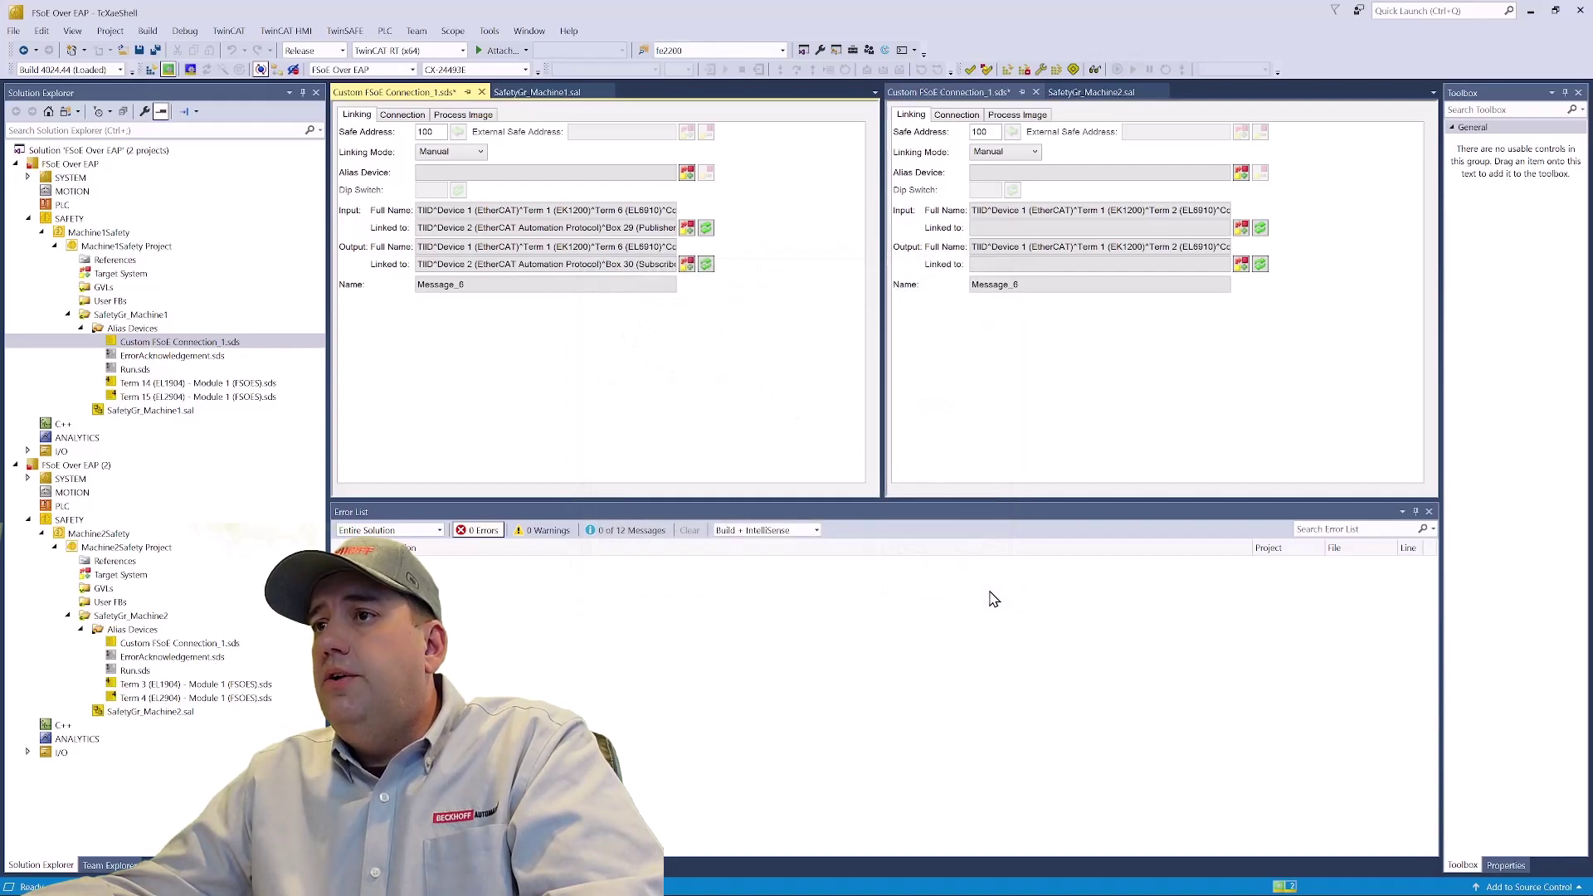
- Link Machine2's connection input to Box 6 and output to Box 7 VarData, then save both files
{"action": "left_click", "coordinate": [1247, 232]}
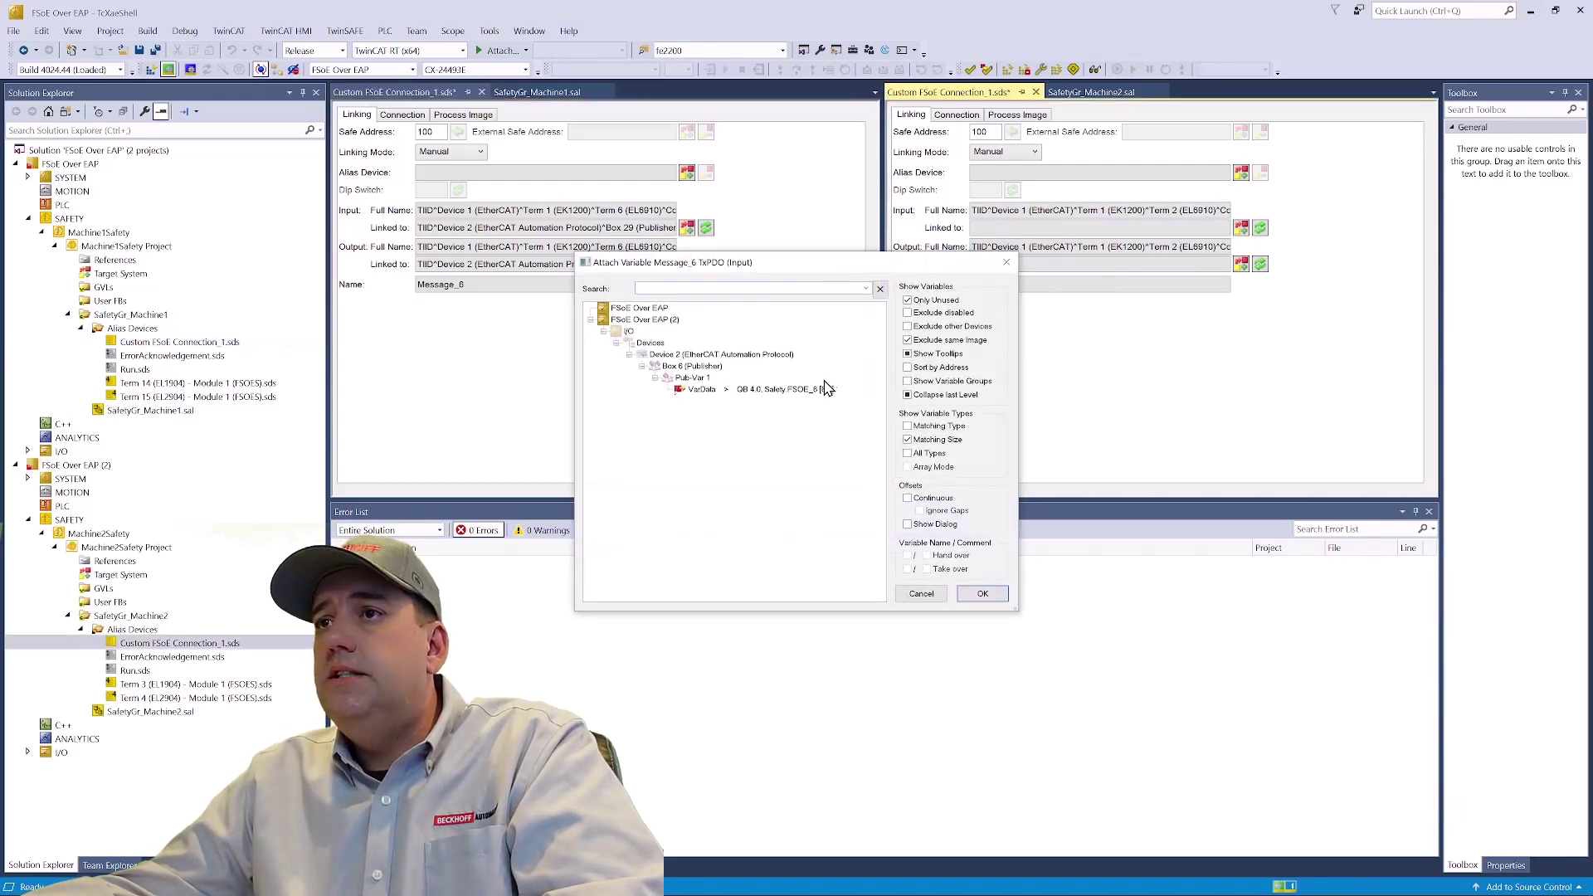
{"action": "left_click", "coordinate": [811, 390]}
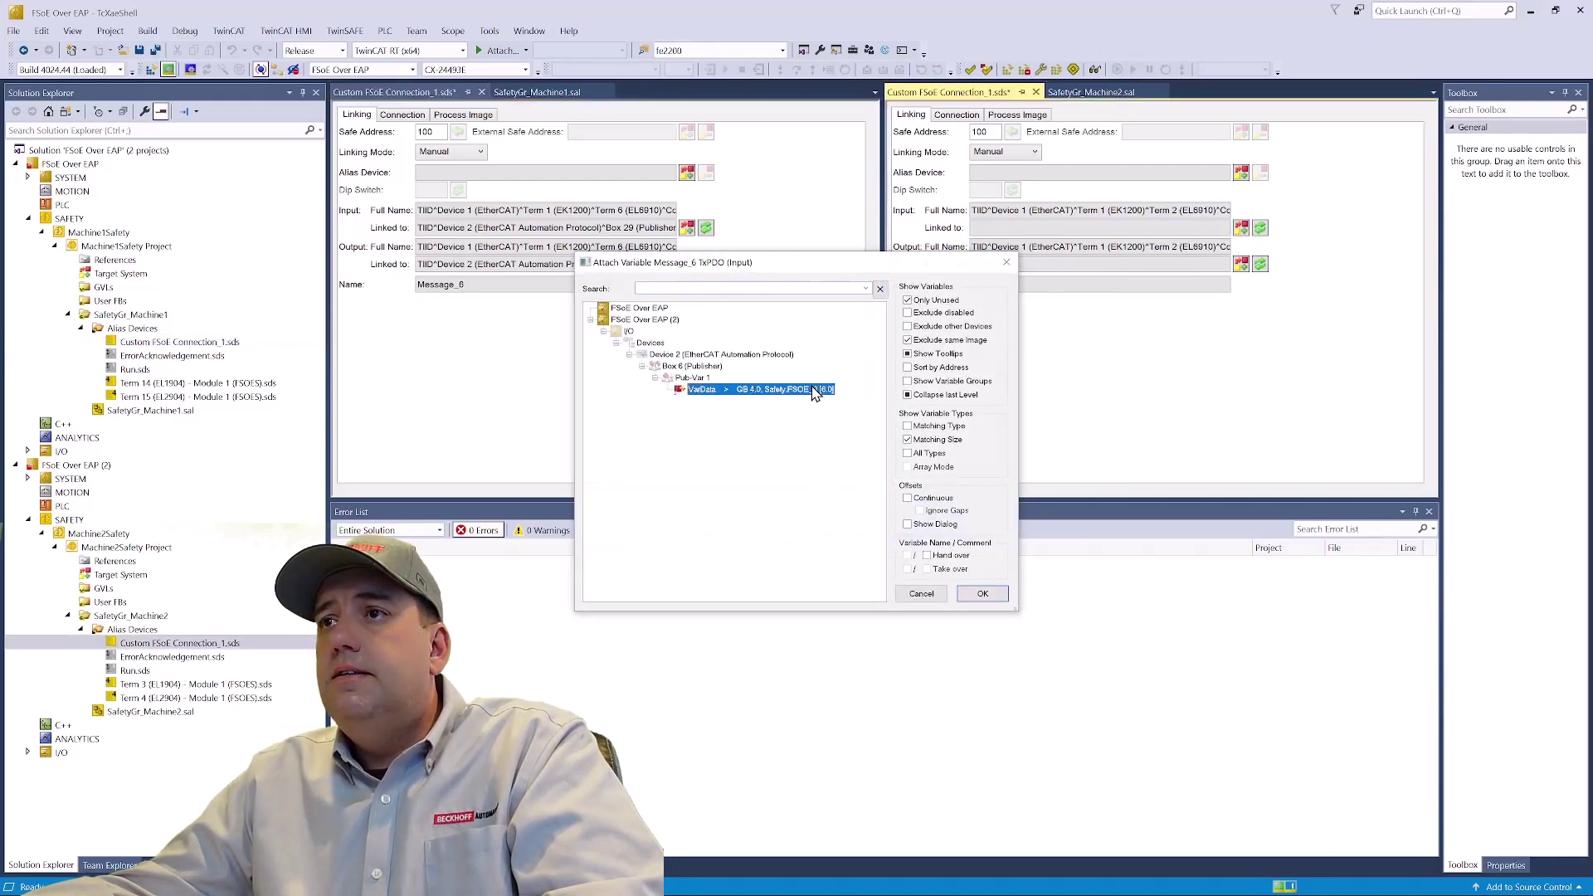
{"action": "left_click", "coordinate": [980, 592]}
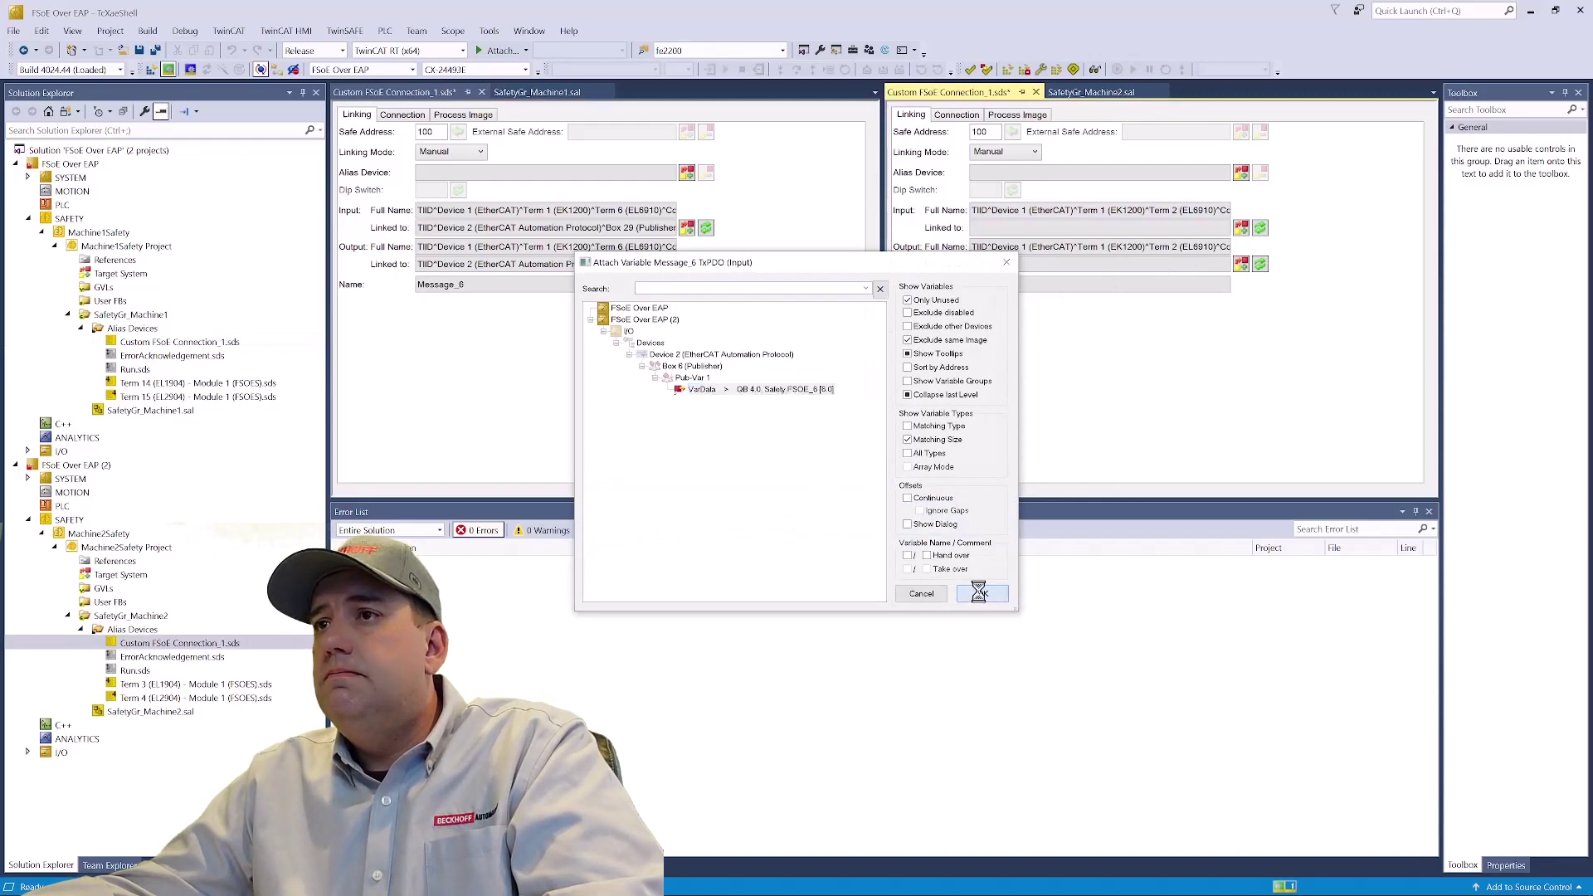
{"action": "left_click", "coordinate": [1243, 265]}
{"action": "left_click", "coordinate": [792, 390]}
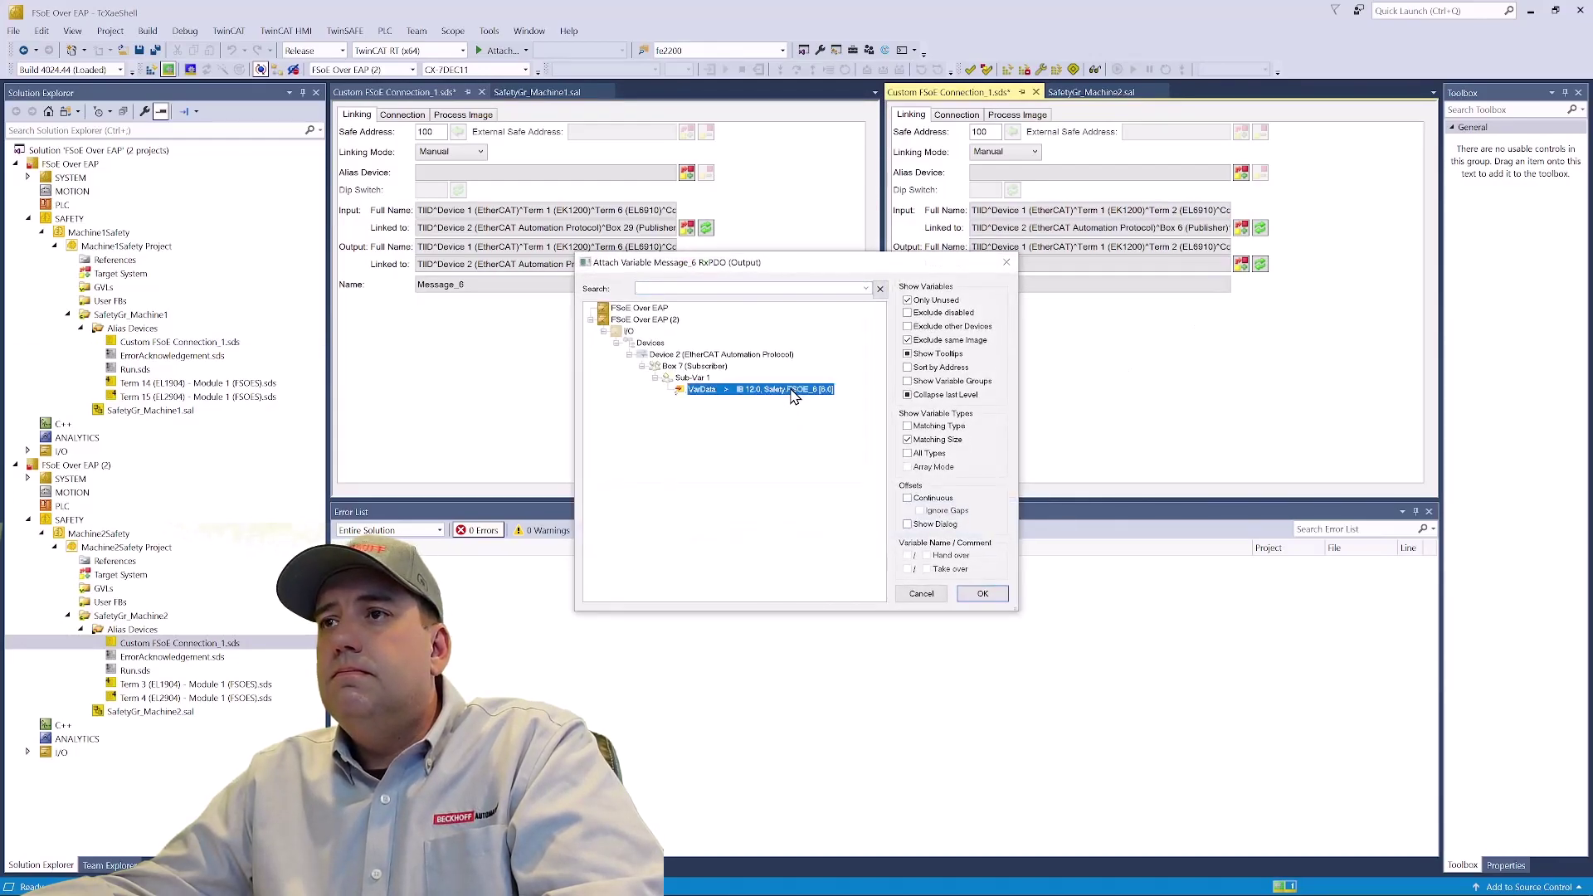
{"action": "left_click", "coordinate": [984, 594]}
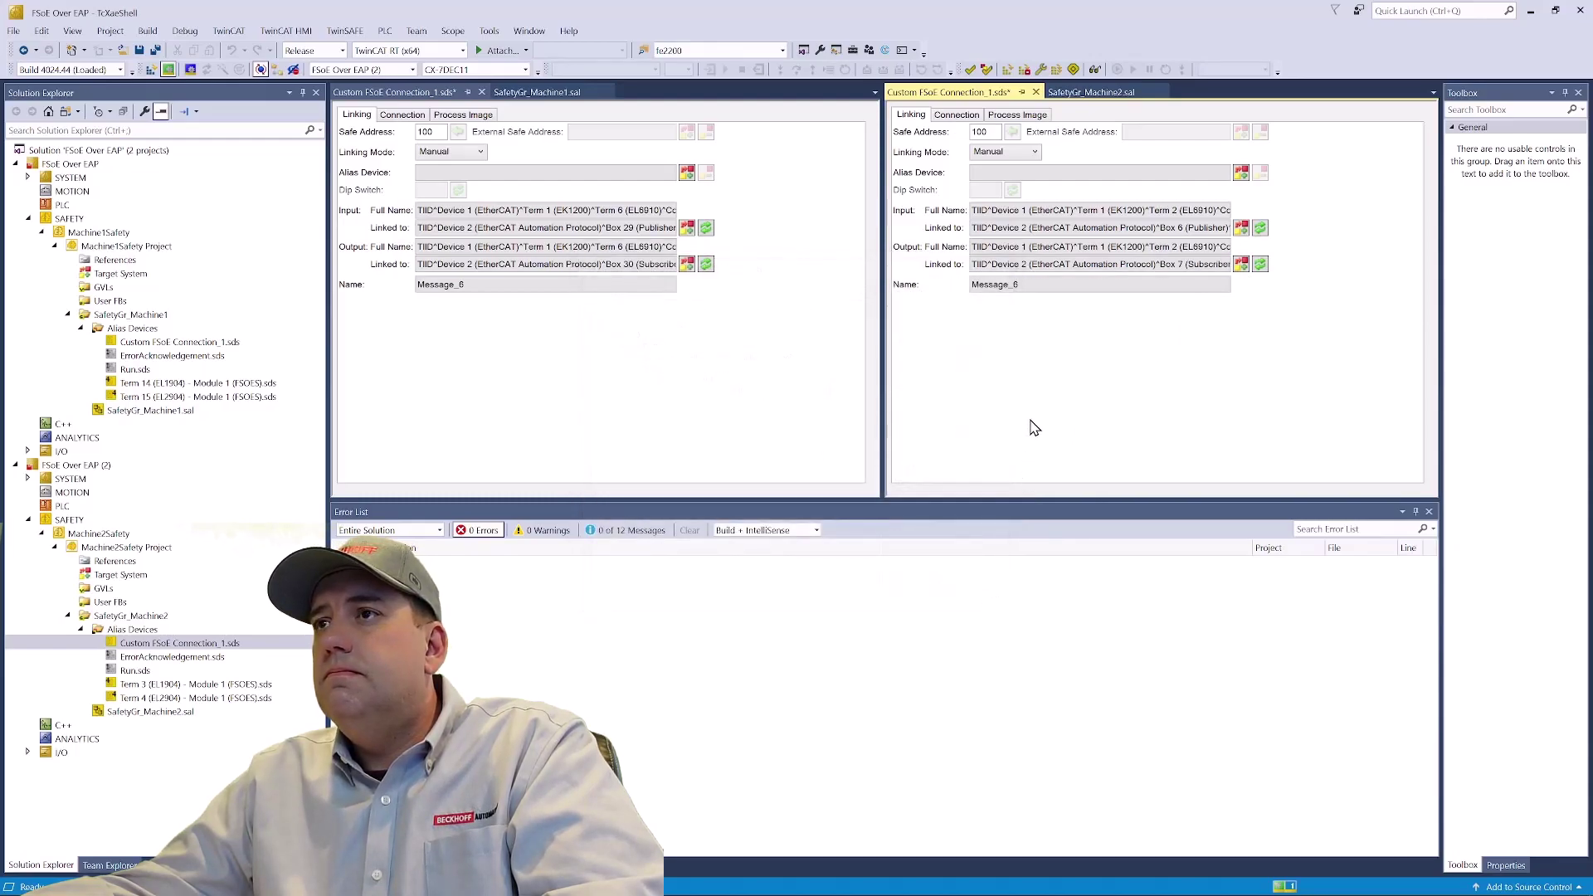
{"action": "key", "text": "ctrl+s"}
{"action": "left_click", "coordinate": [697, 378]}
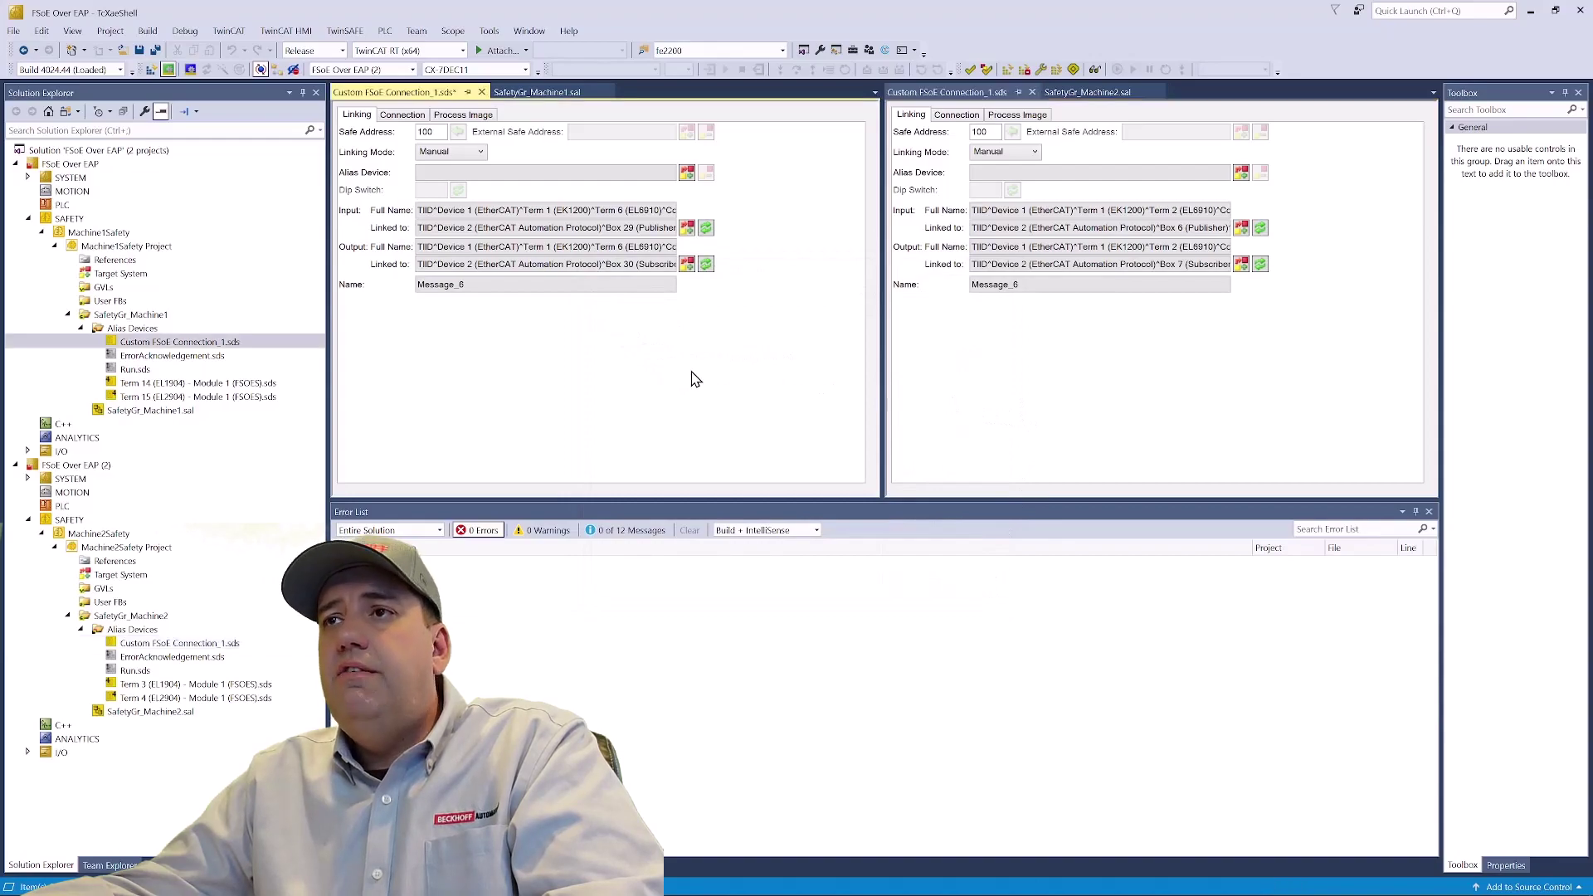
{"action": "key", "text": "ctrl+s"}
- Make Machine2's connection an FSoE slave of type EL6910/EJ6910
{"action": "left_click", "coordinate": [402, 115]}
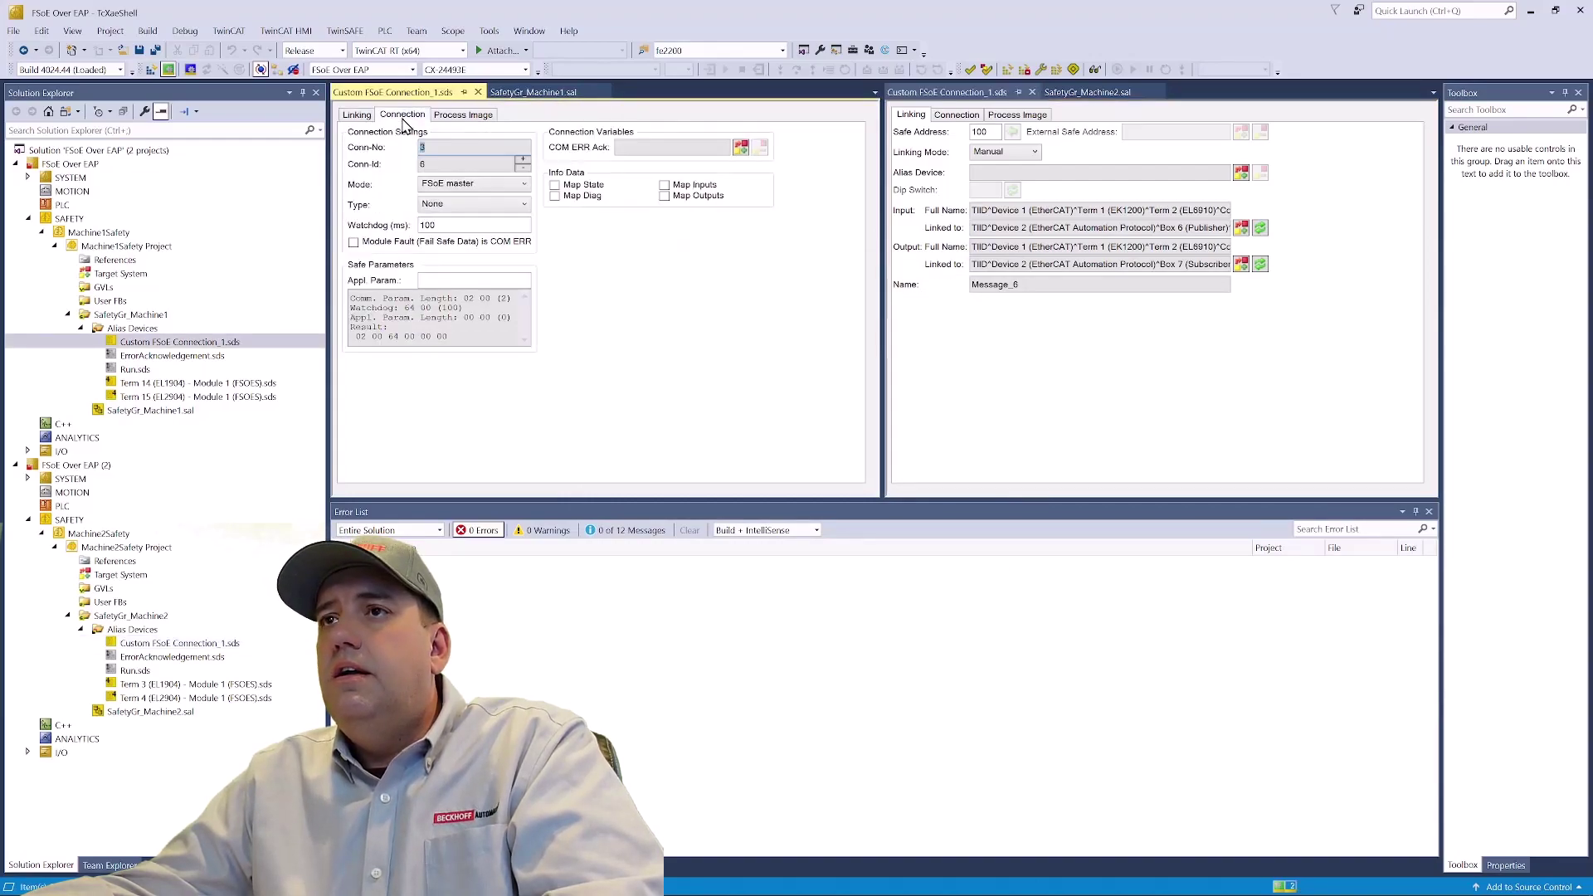
{"action": "left_click", "coordinate": [957, 115]}
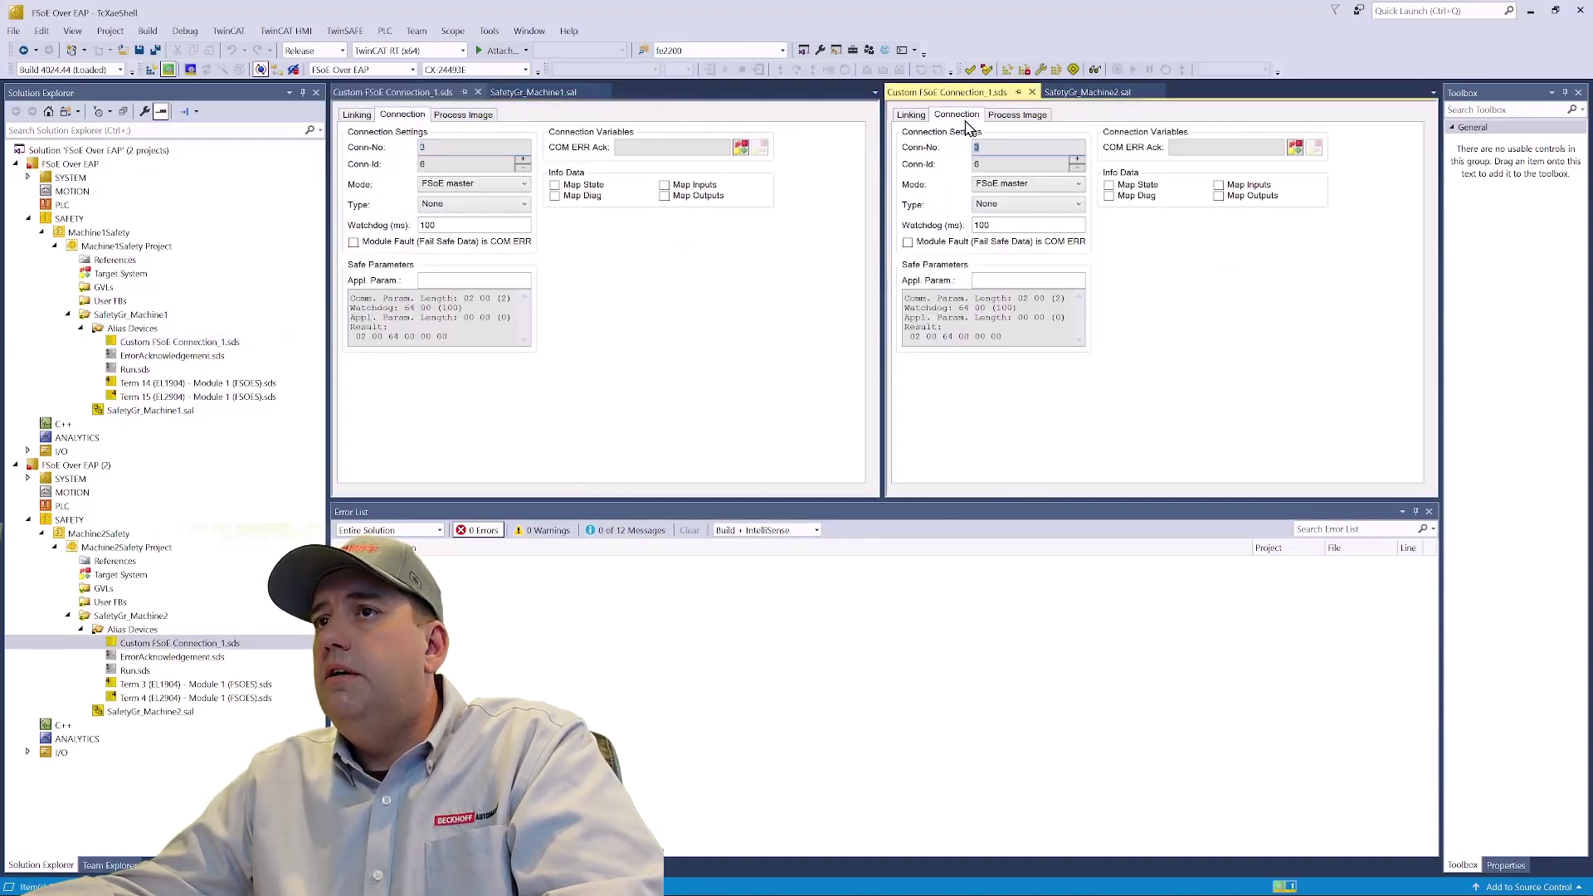
{"action": "left_click", "coordinate": [700, 299]}
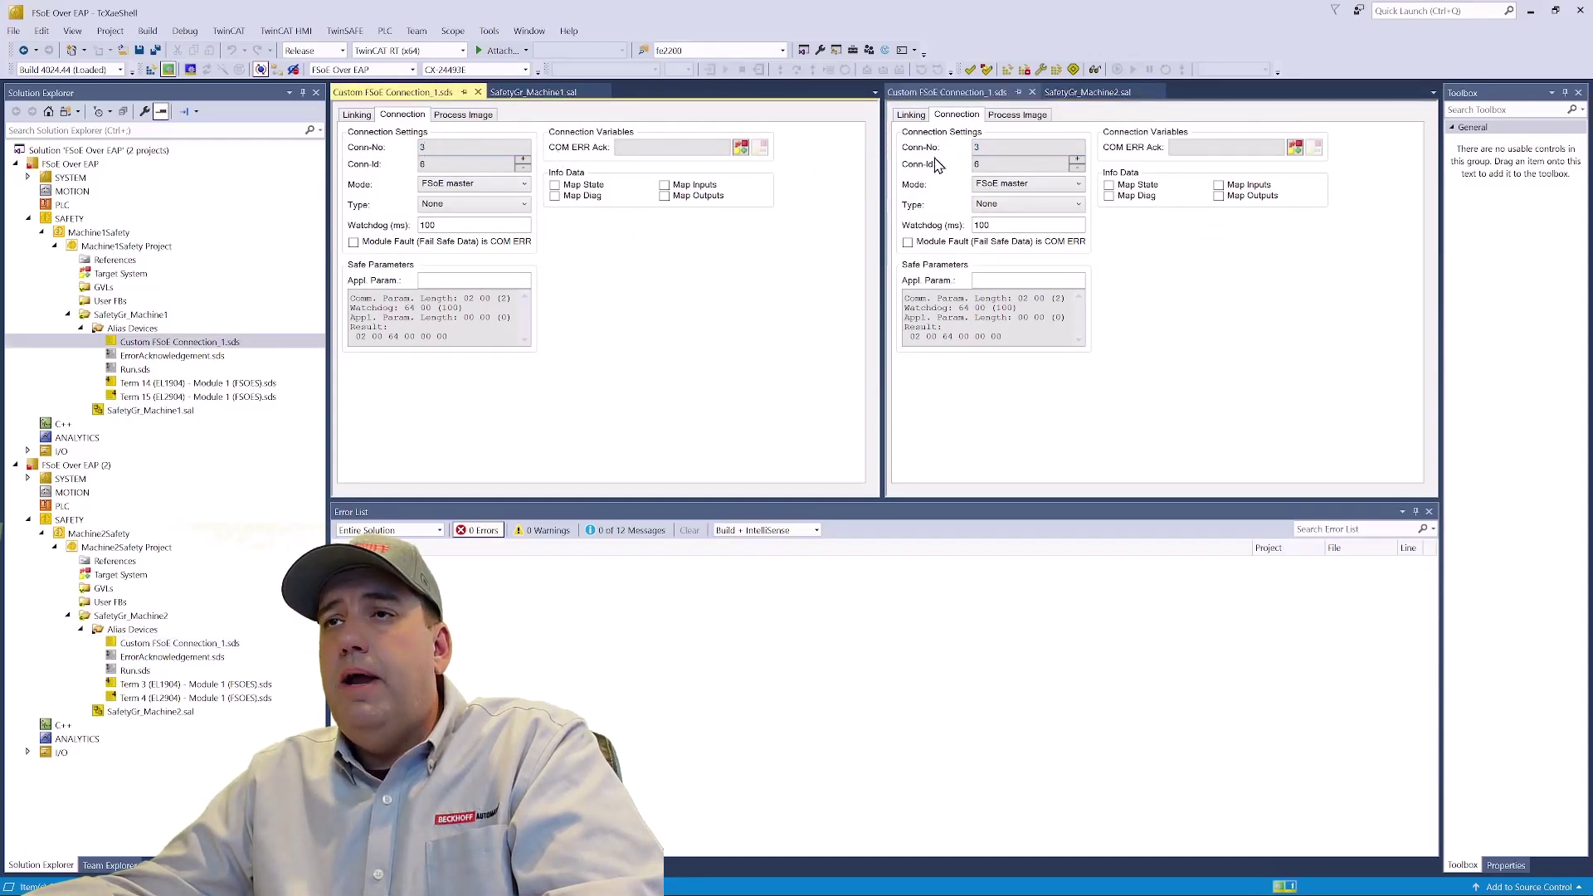
{"action": "left_click", "coordinate": [1038, 184]}
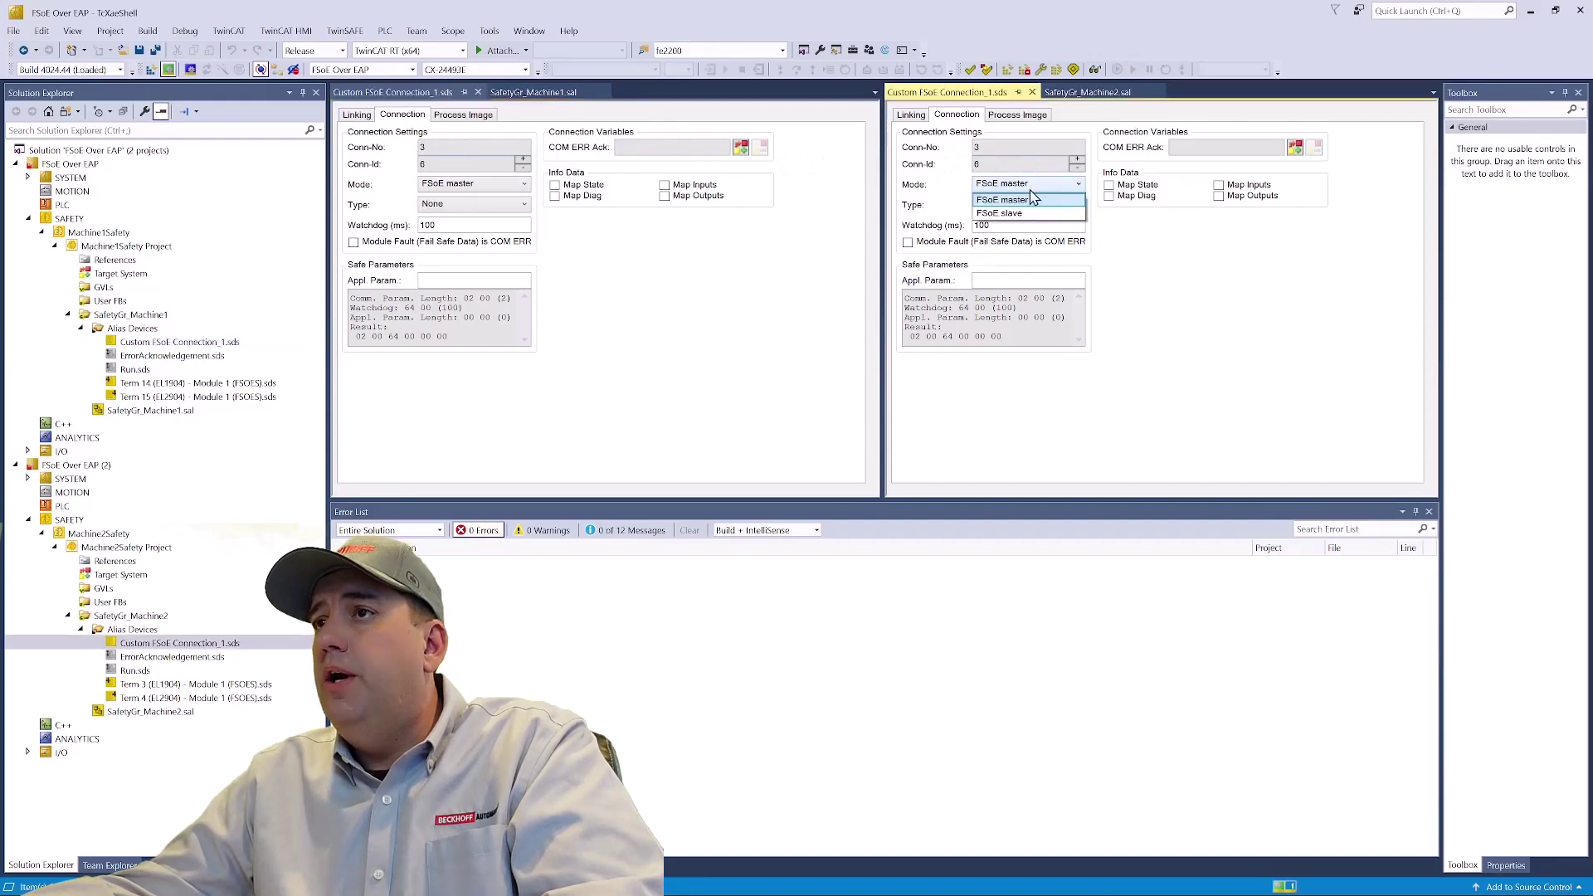
{"action": "left_click", "coordinate": [1026, 215]}
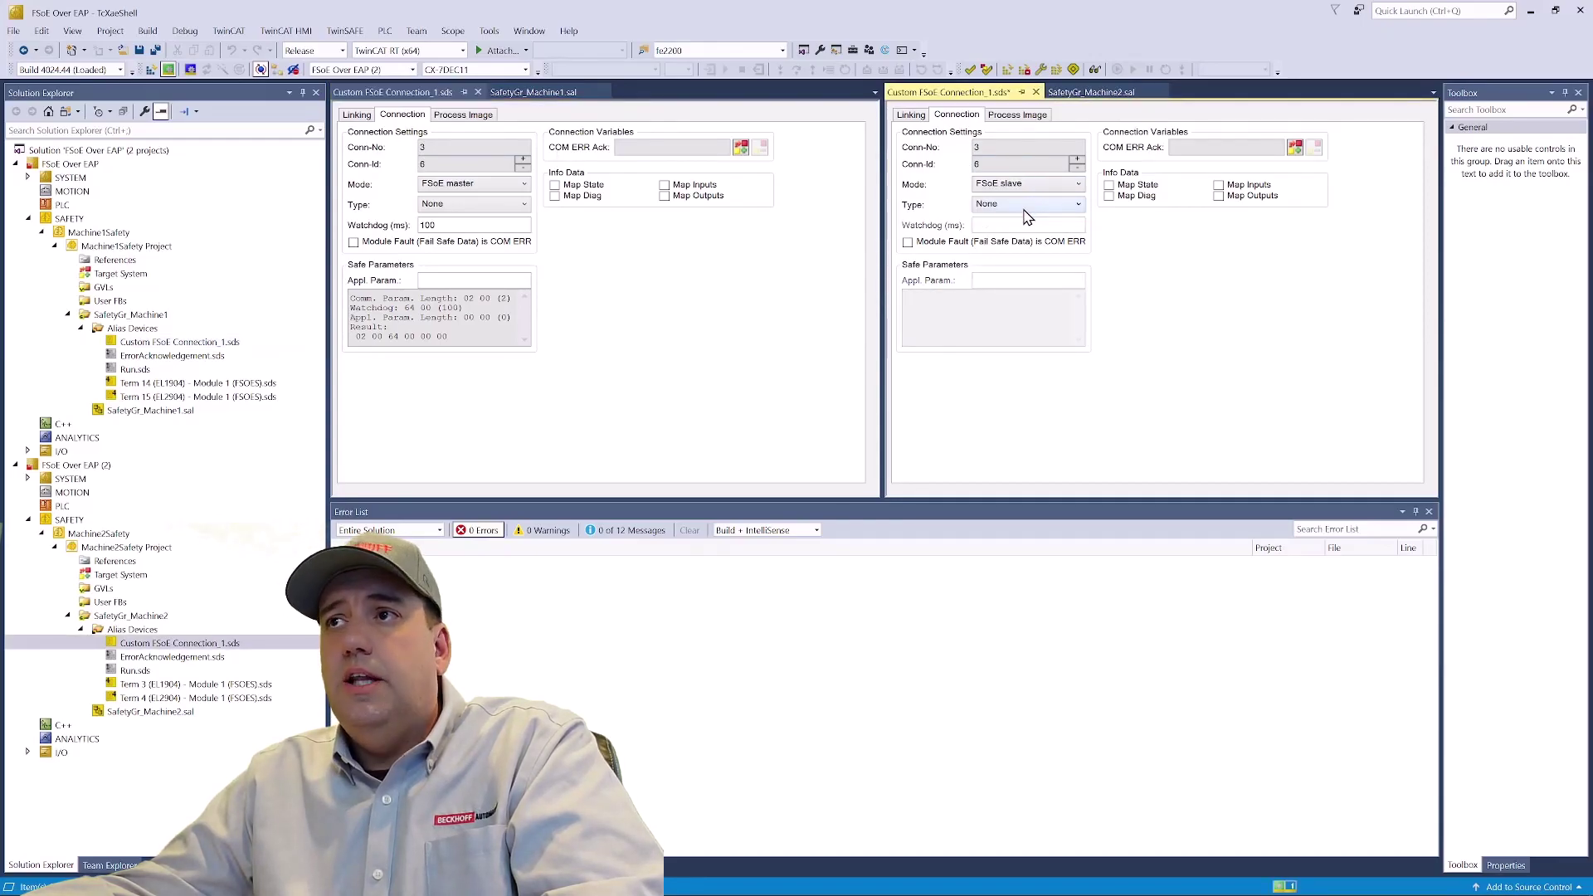
{"action": "left_click", "coordinate": [1026, 208]}
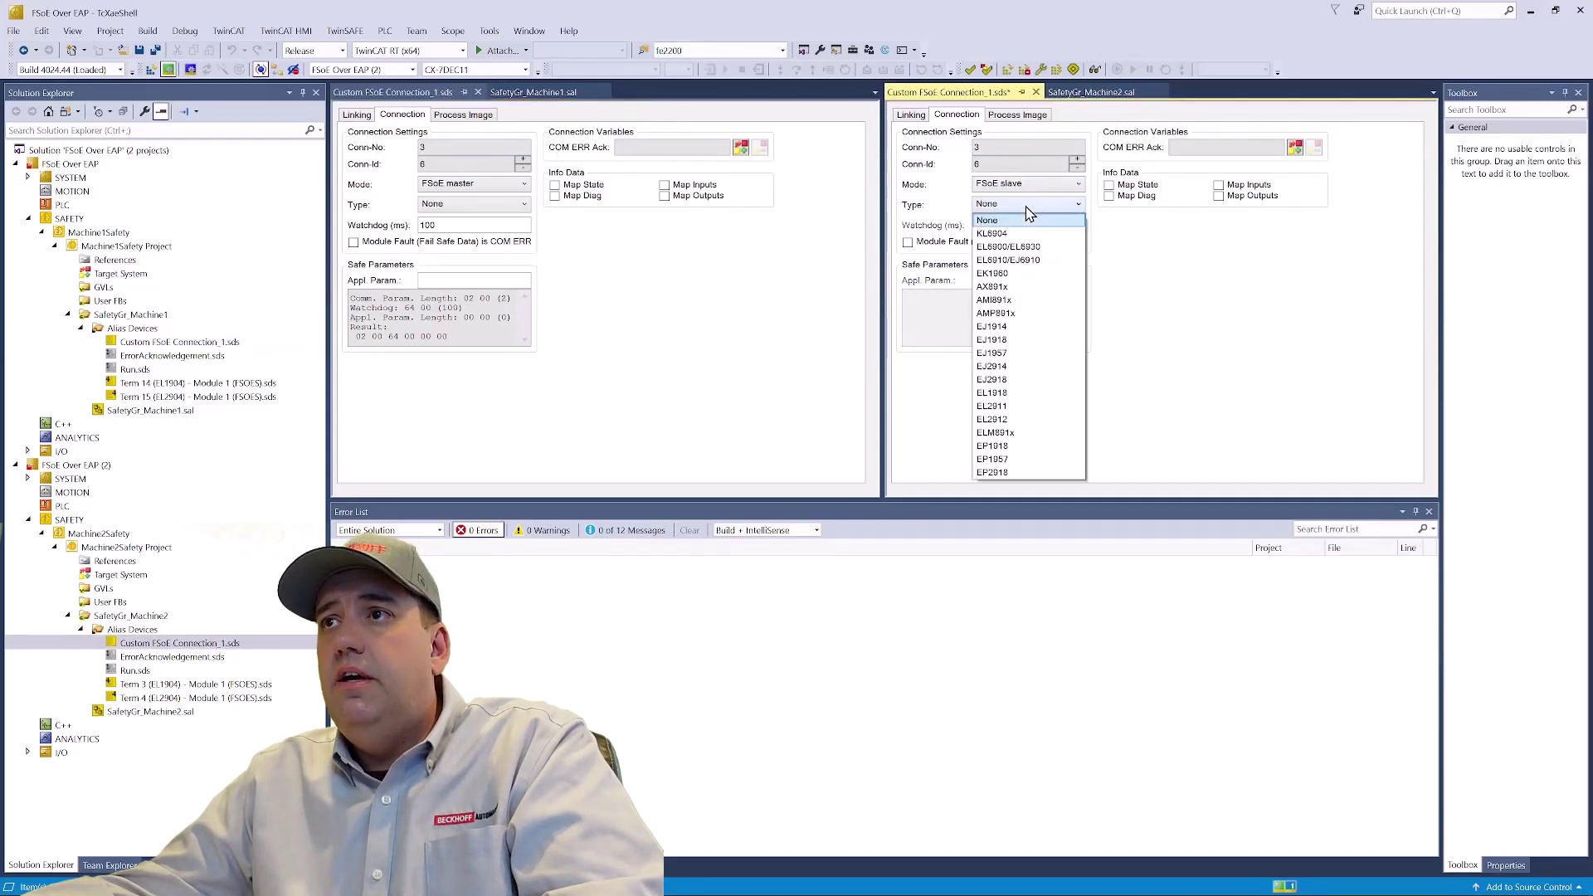
{"action": "left_click", "coordinate": [1029, 260]}
- Set Machine1's connection type to EL6910/EJ6910 and save both connection files
{"action": "left_click", "coordinate": [472, 204]}
{"action": "left_click", "coordinate": [482, 205]}
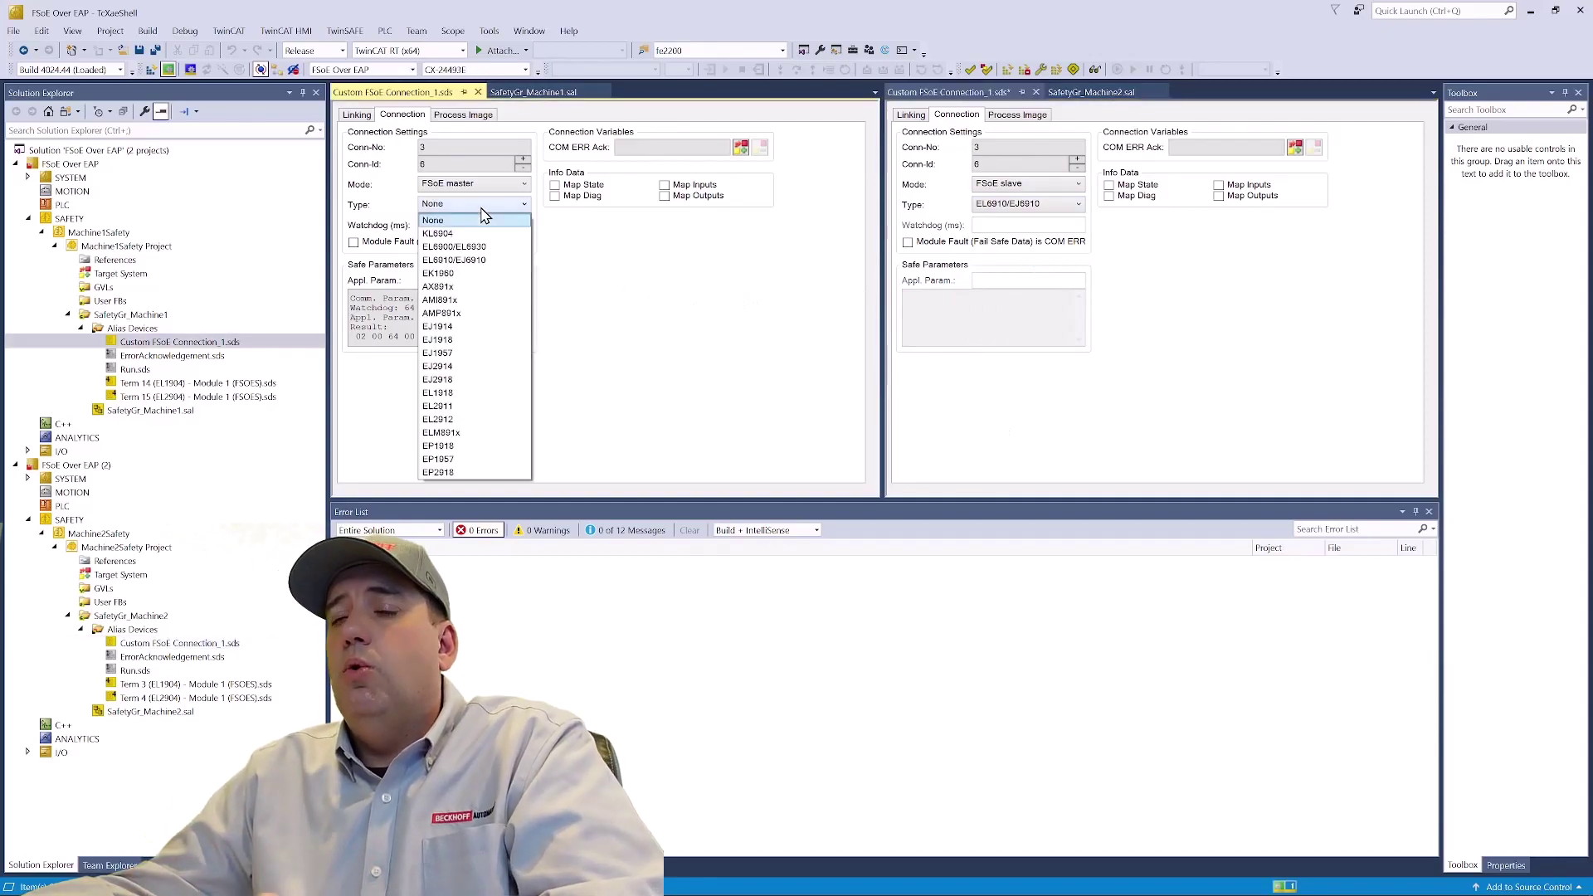
{"action": "left_click", "coordinate": [469, 260]}
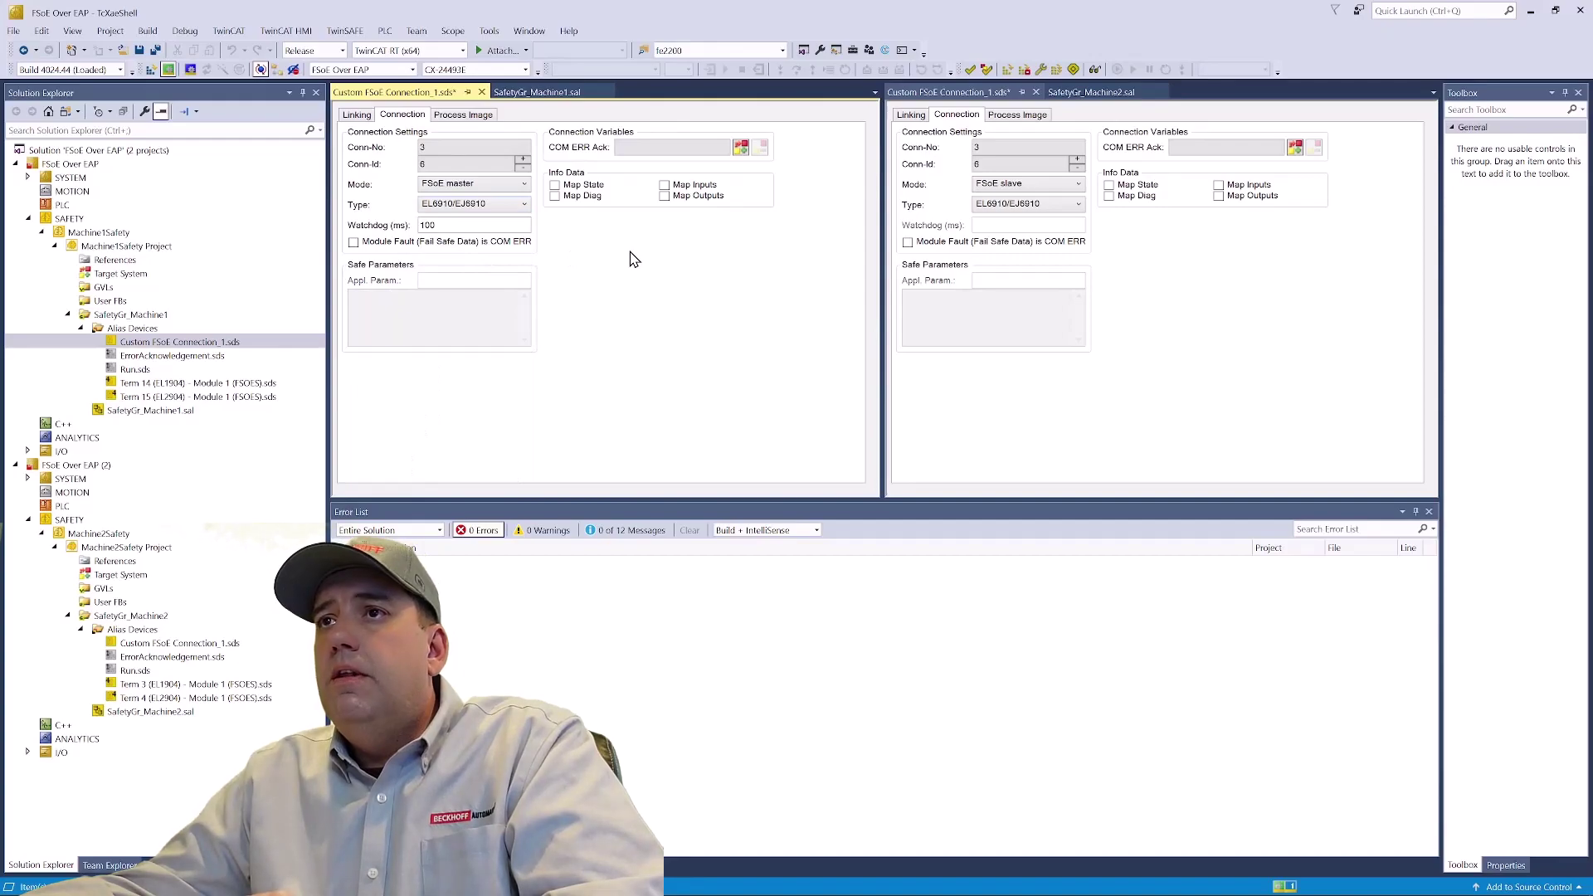
{"action": "key", "text": "ctrl+s"}
{"action": "left_click", "coordinate": [1224, 293]}
{"action": "key", "text": "ctrl+s"}
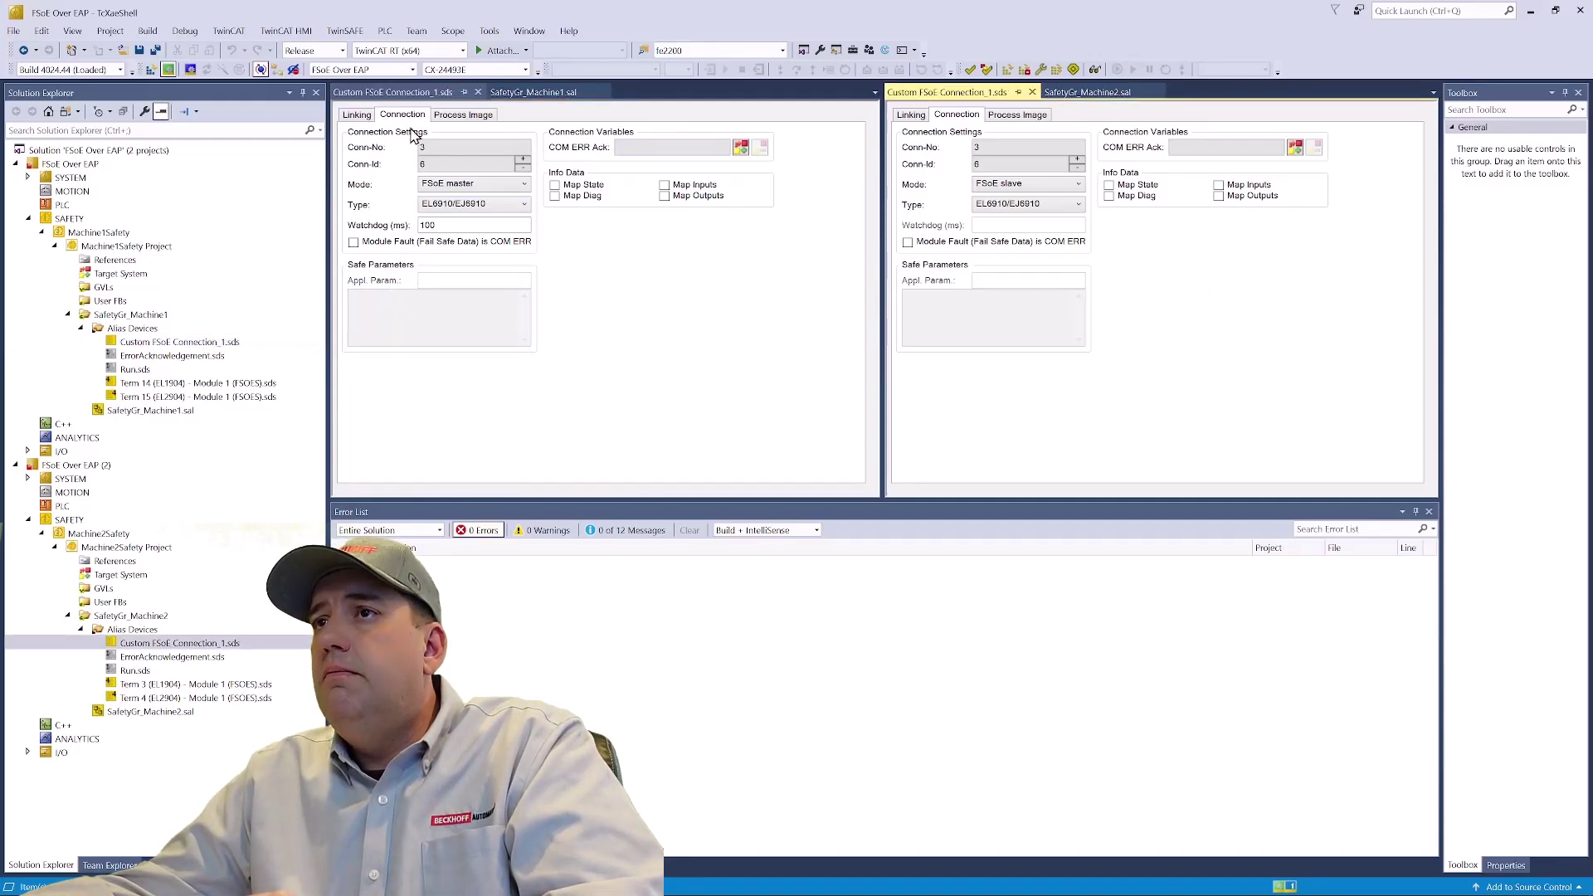
- Review both connections' process images and close Machine1's connection file
{"action": "left_click", "coordinate": [456, 119]}
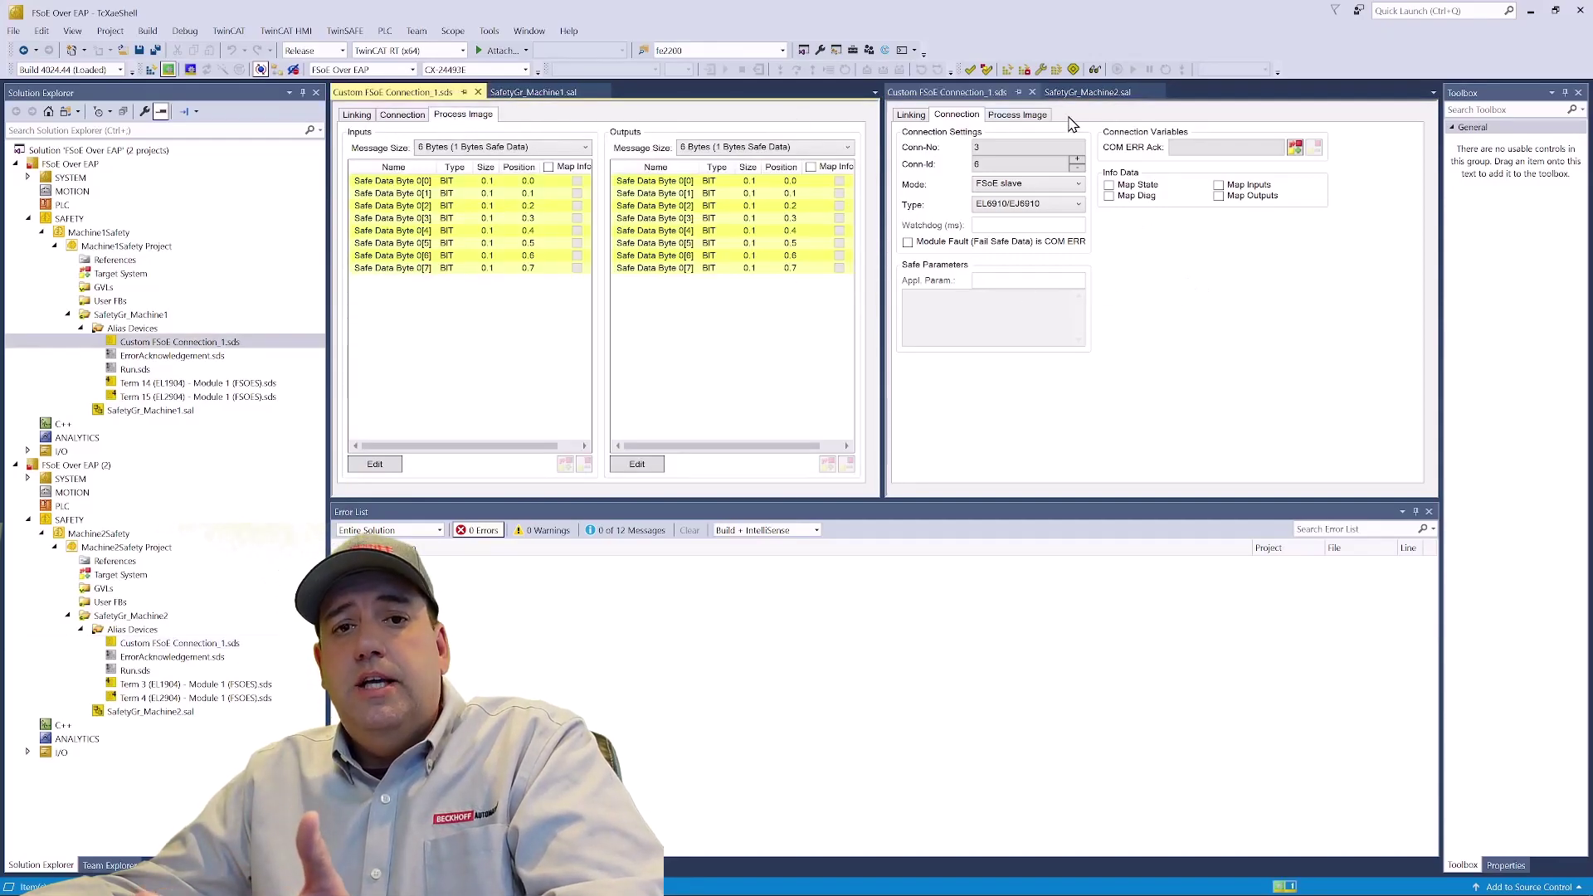
{"action": "left_click", "coordinate": [1035, 121]}
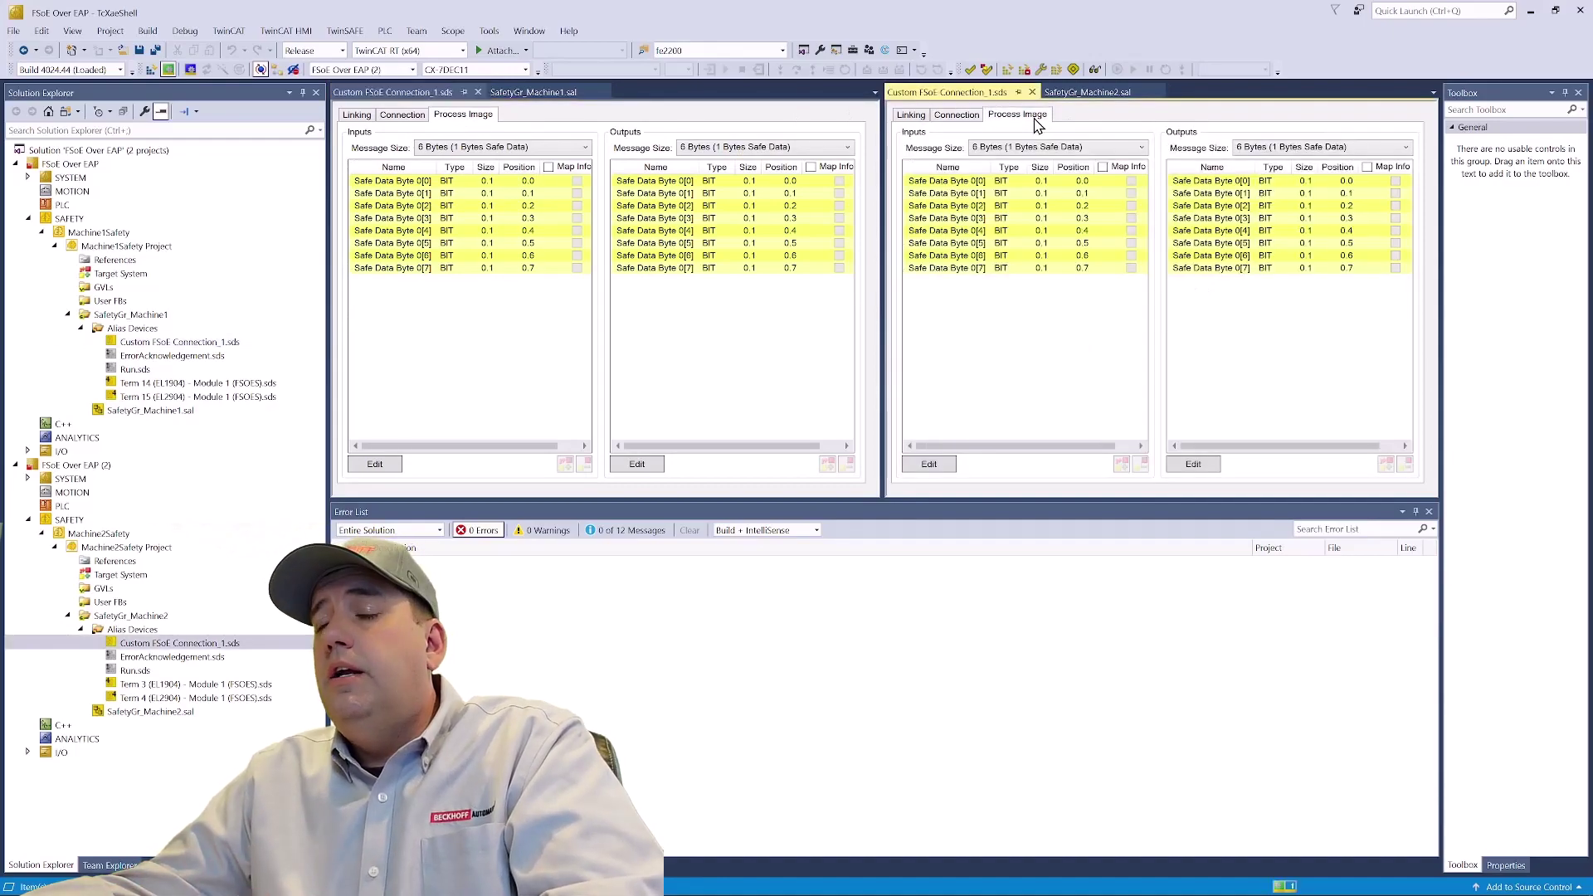
{"action": "left_click", "coordinate": [476, 93]}
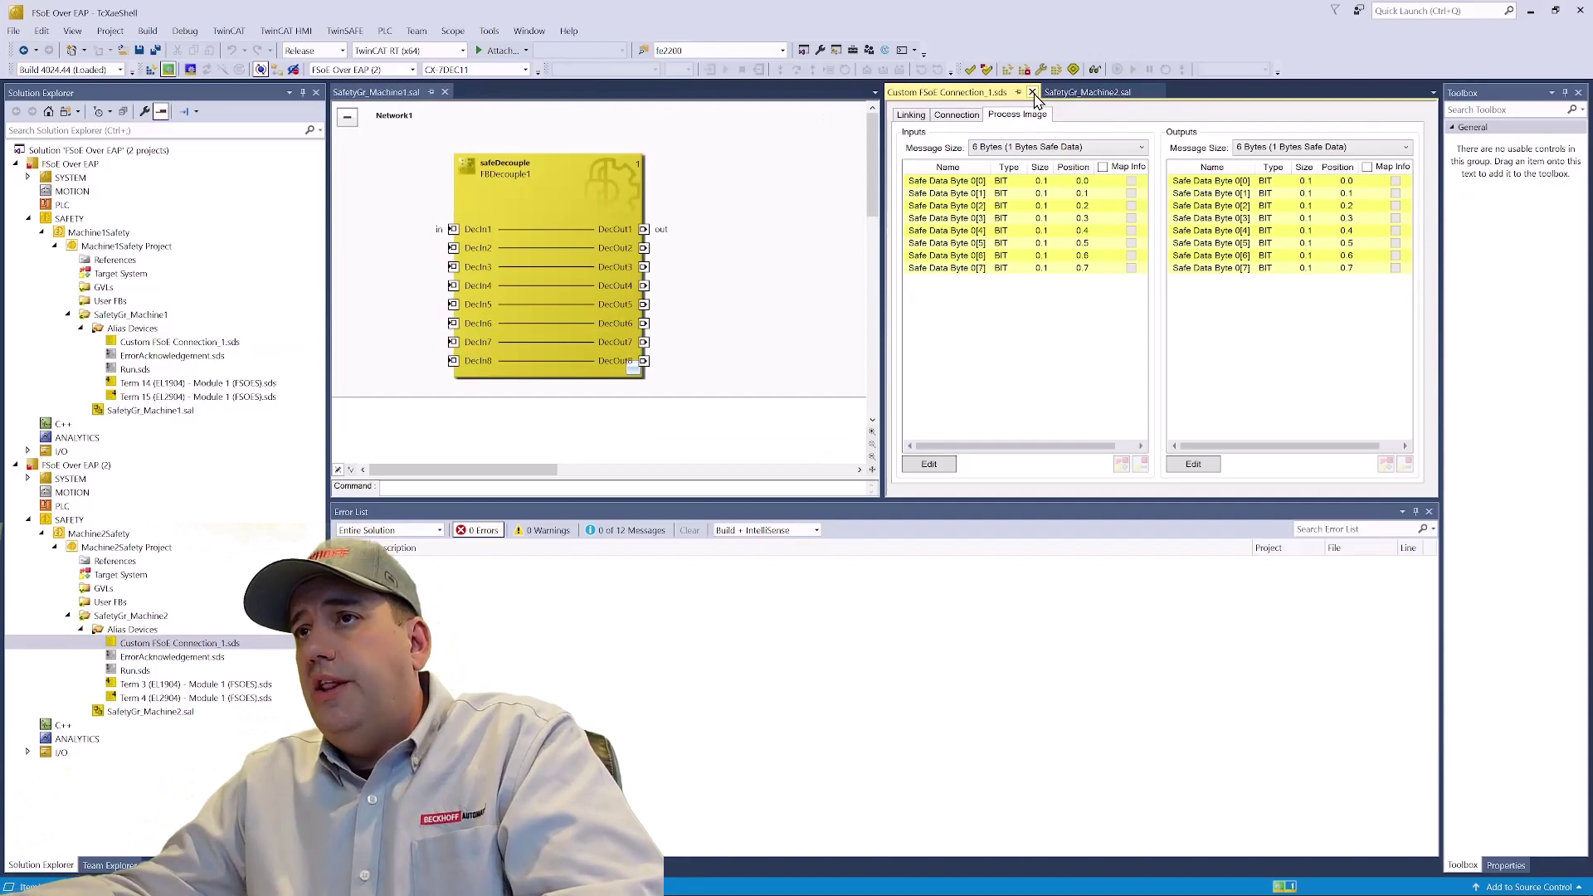
- Feed Machine2's DecOut1 into a new variable 'tomaster' mapped to FSoE Safe Data Byte 0[0]
{"action": "left_click", "coordinate": [1032, 92]}
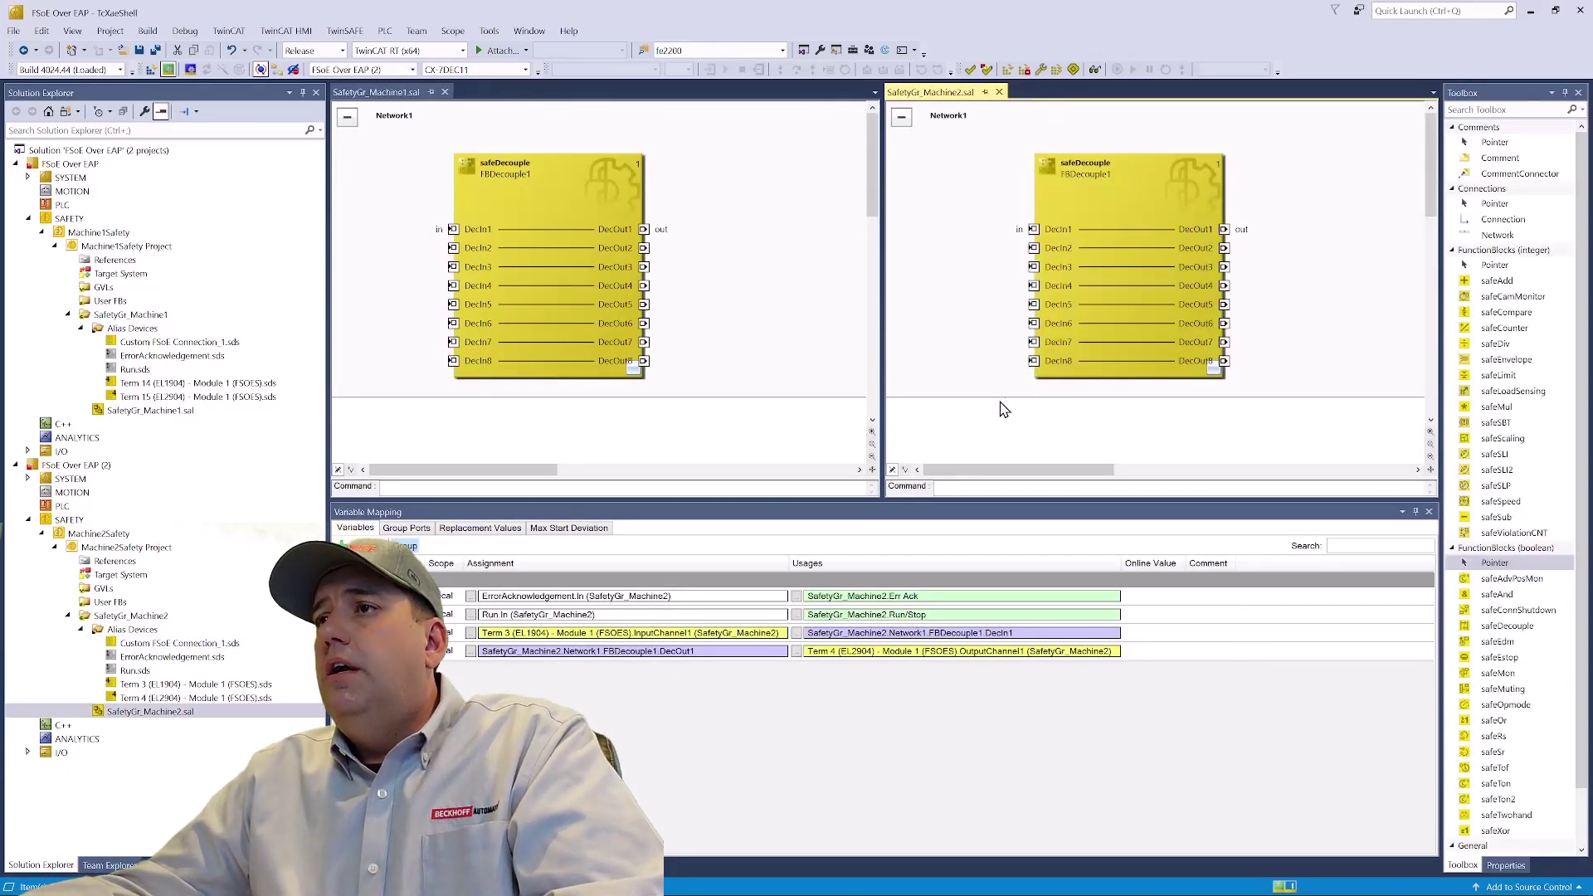
{"action": "double_click", "coordinate": [1225, 231]}
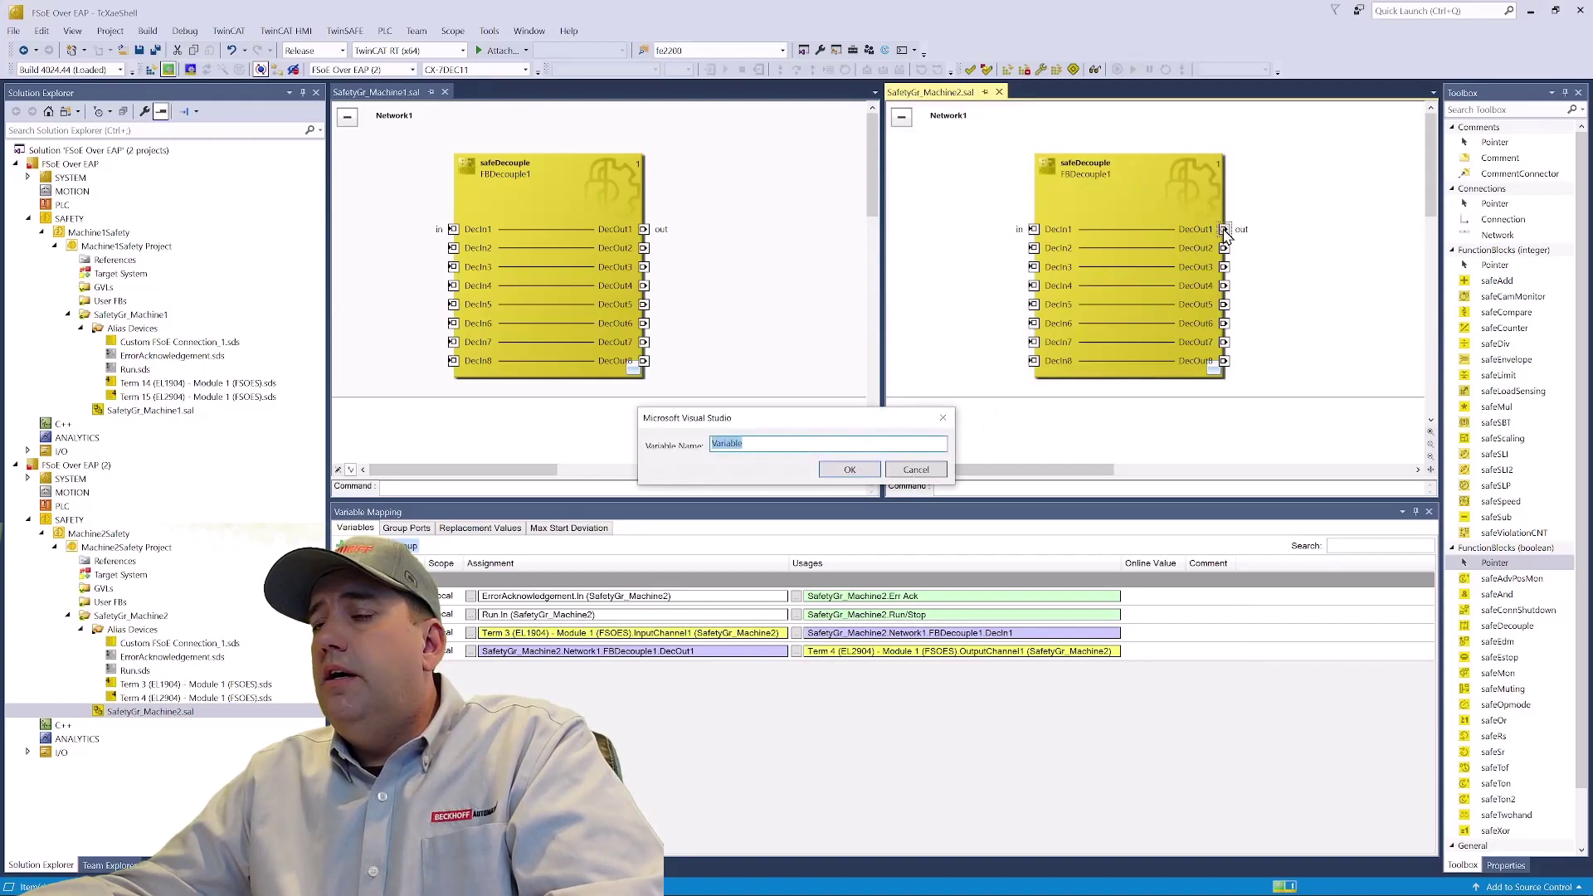
{"action": "type", "text": "tomas"}
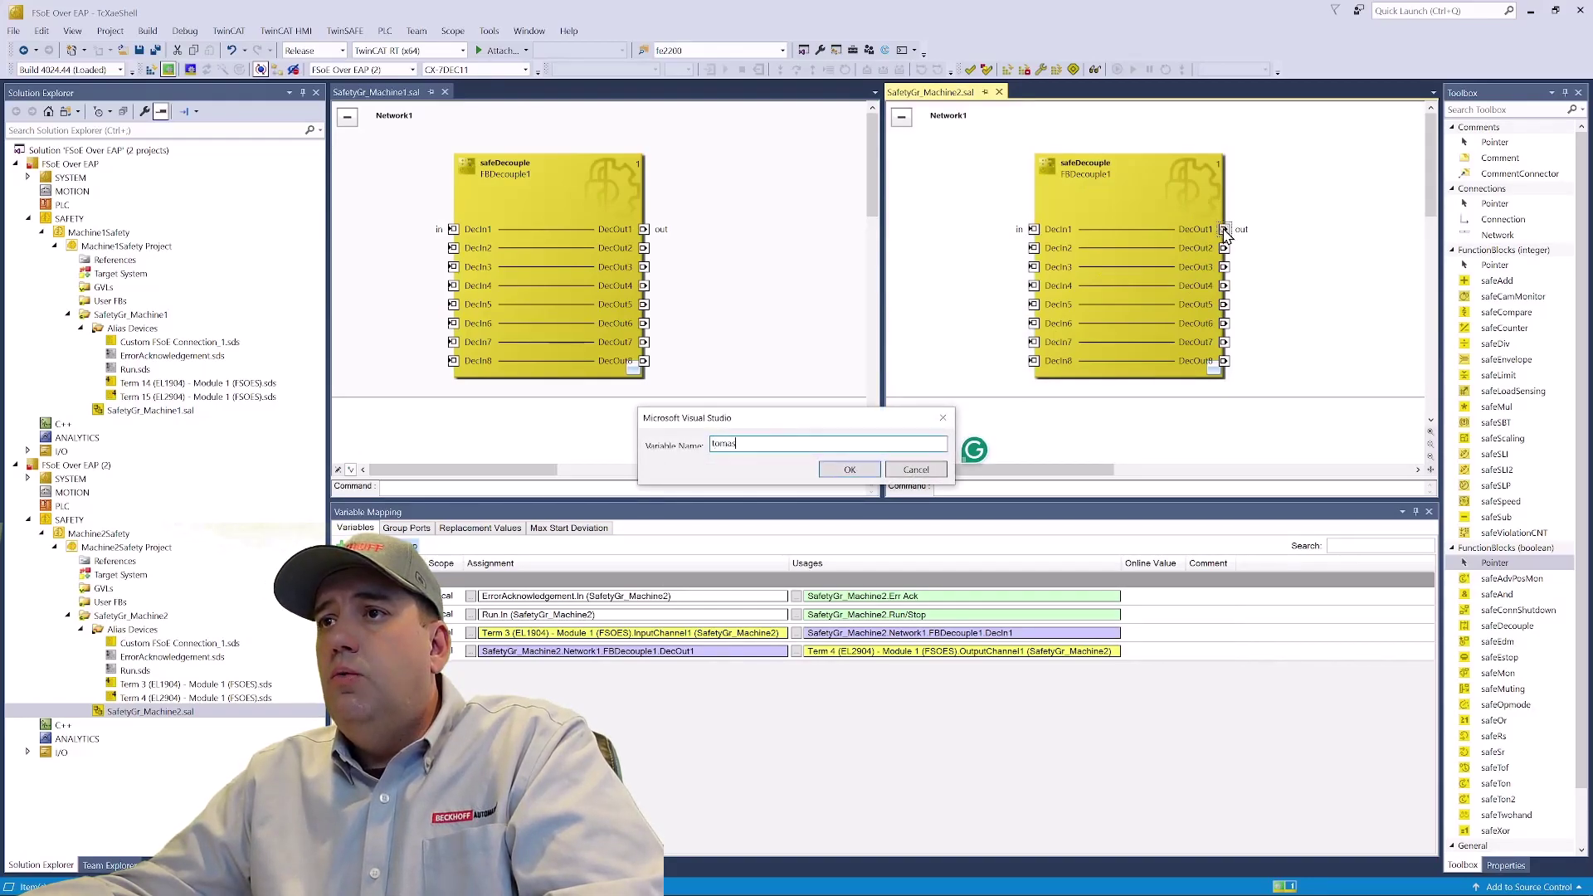
{"action": "type", "text": "ter"}
{"action": "key", "text": "Return"}
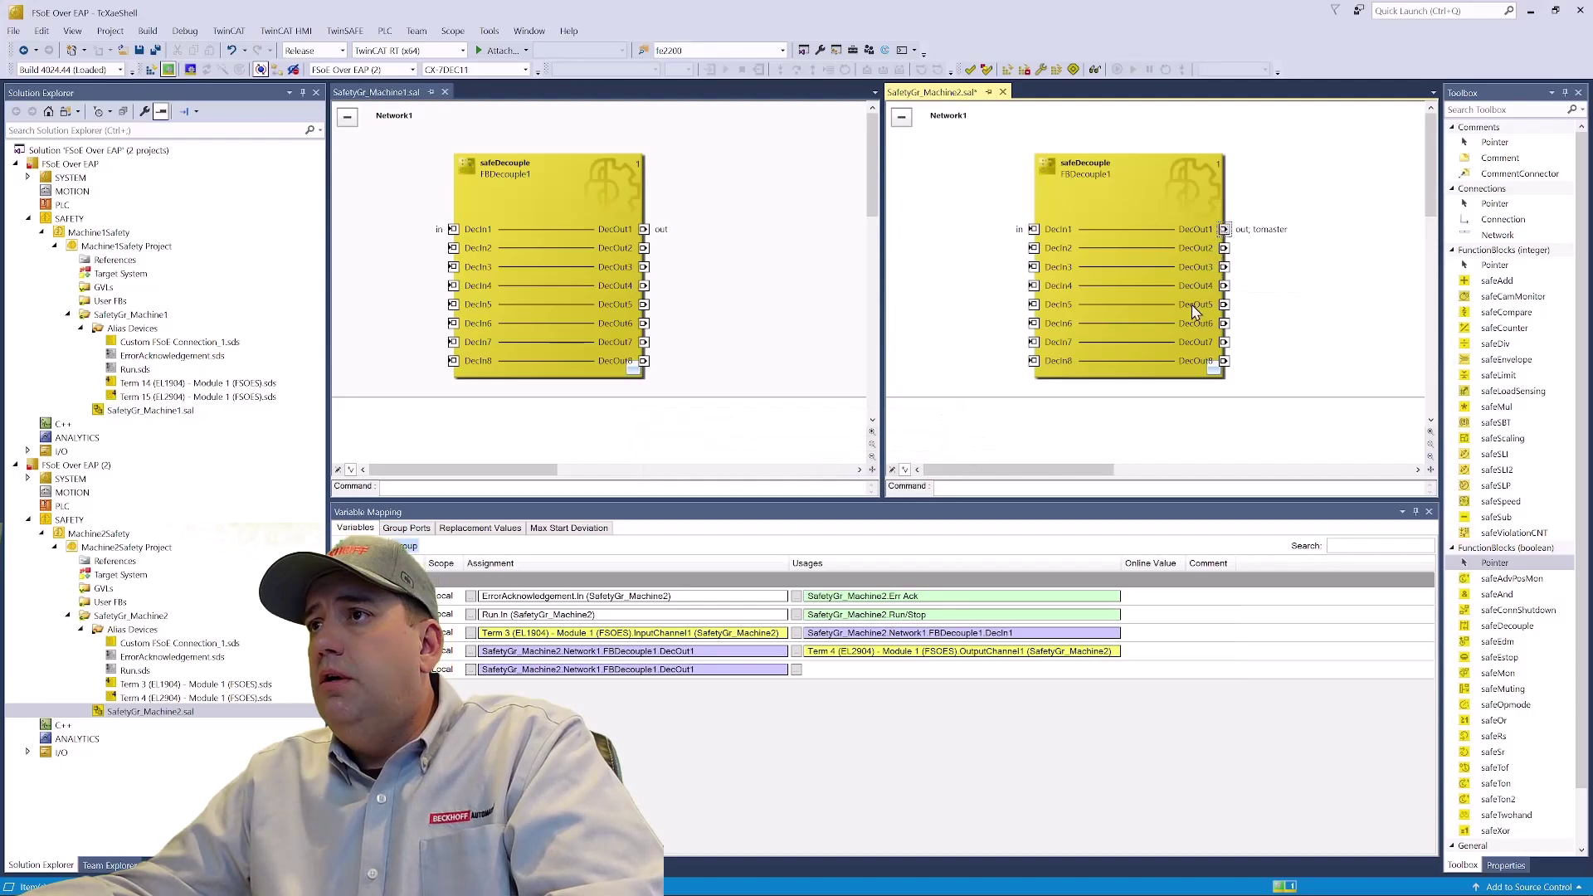
{"action": "left_click", "coordinate": [797, 669]}
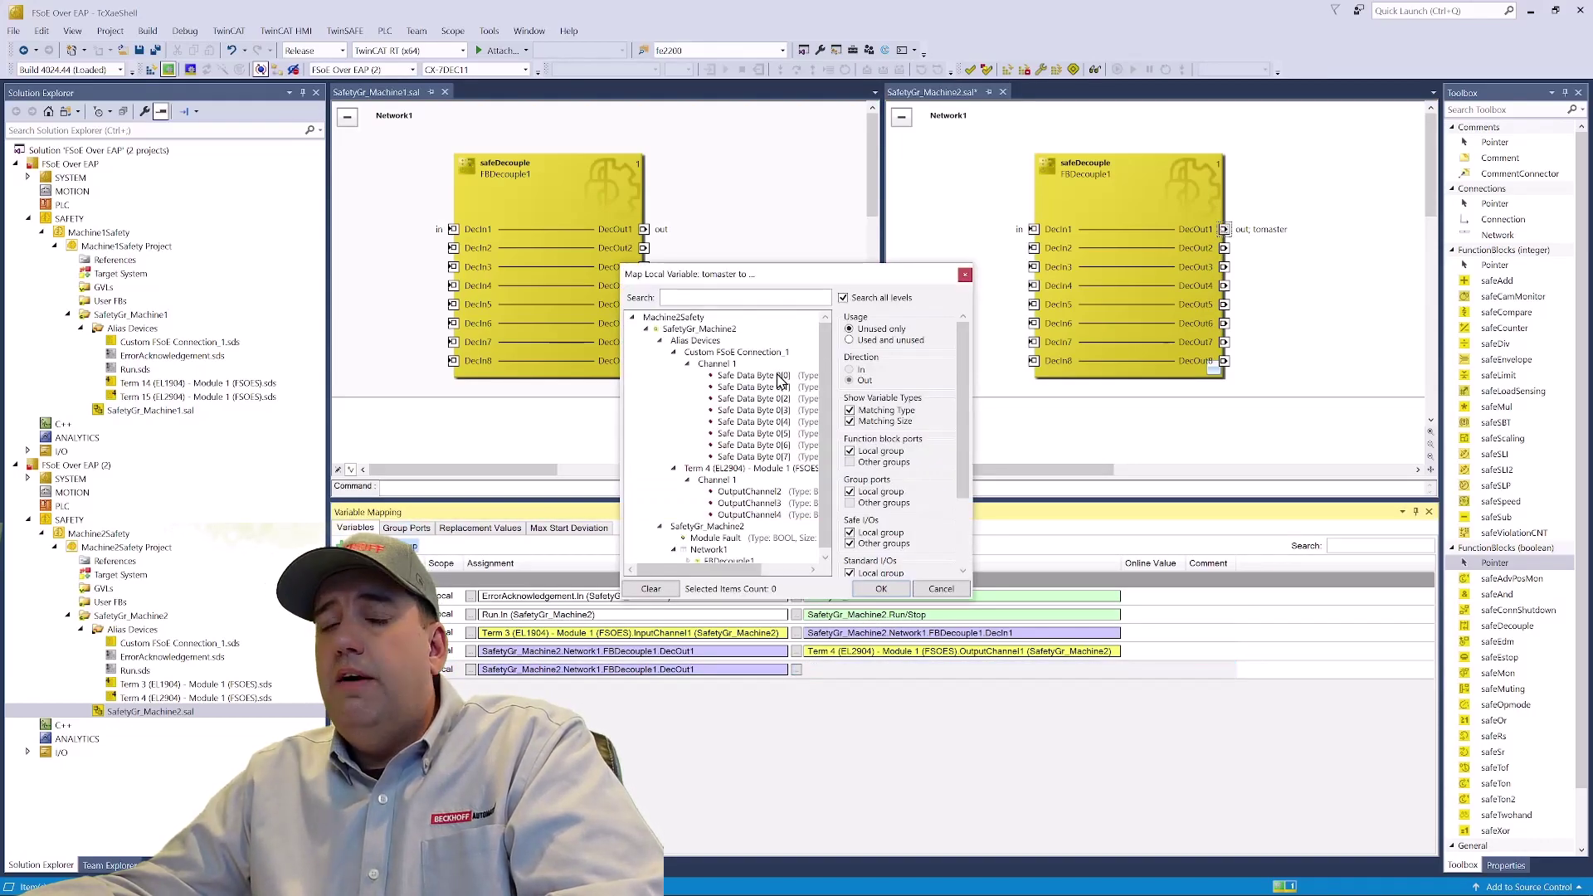
{"action": "left_click", "coordinate": [778, 376]}
{"action": "left_click", "coordinate": [880, 589]}
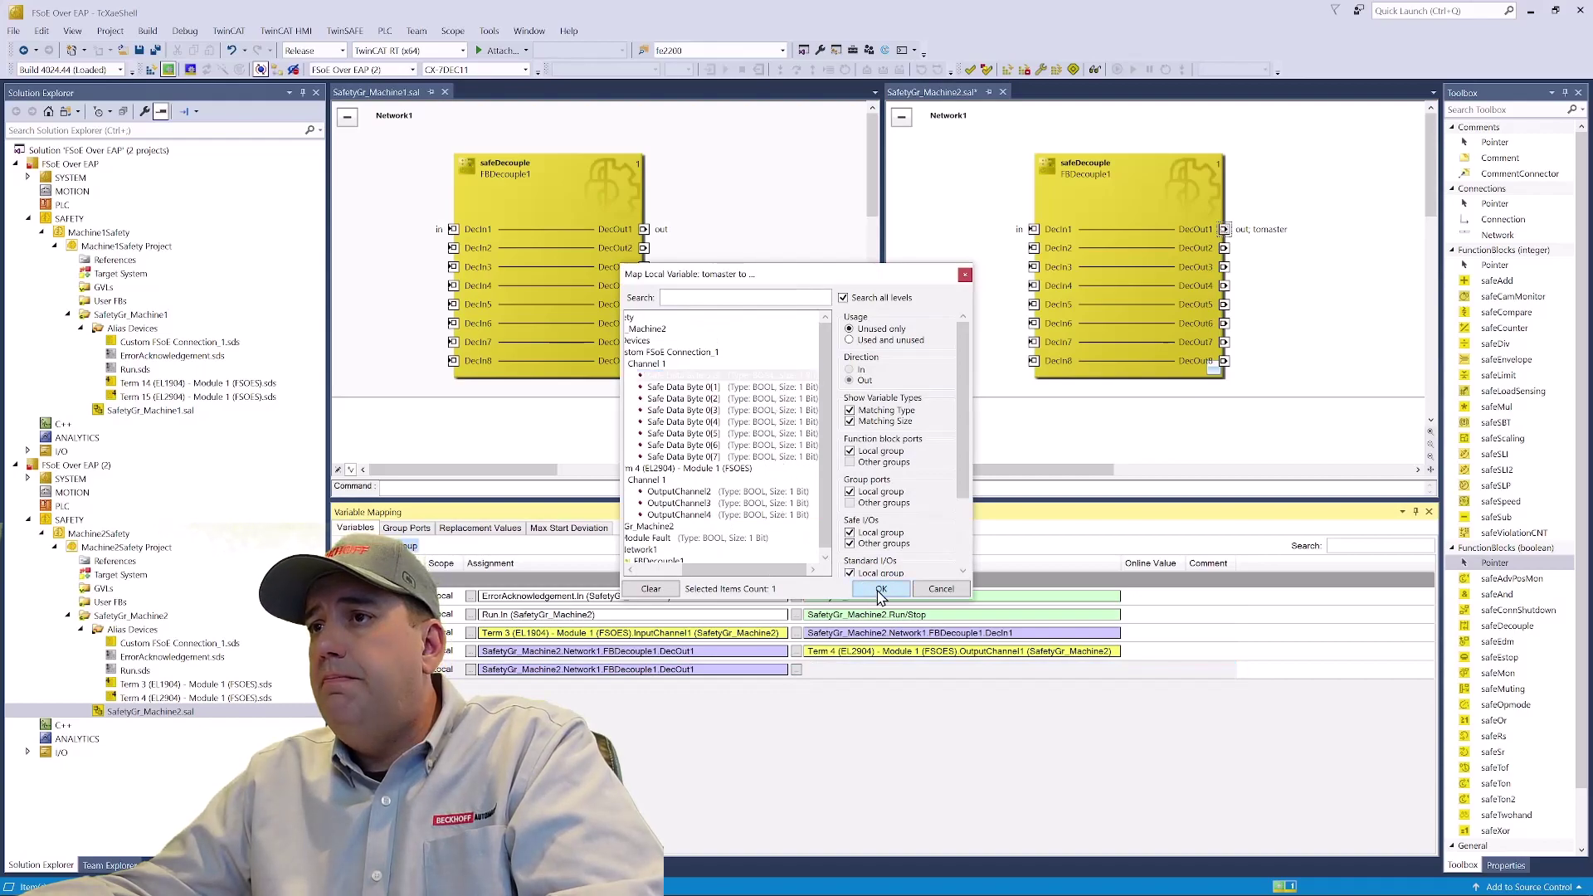
- Replace Machine1's safeDecouple block with a safeAnd and create variable 'fromslave' on AndIn2
{"action": "left_click", "coordinate": [576, 214]}
{"action": "key", "text": "Delete"}
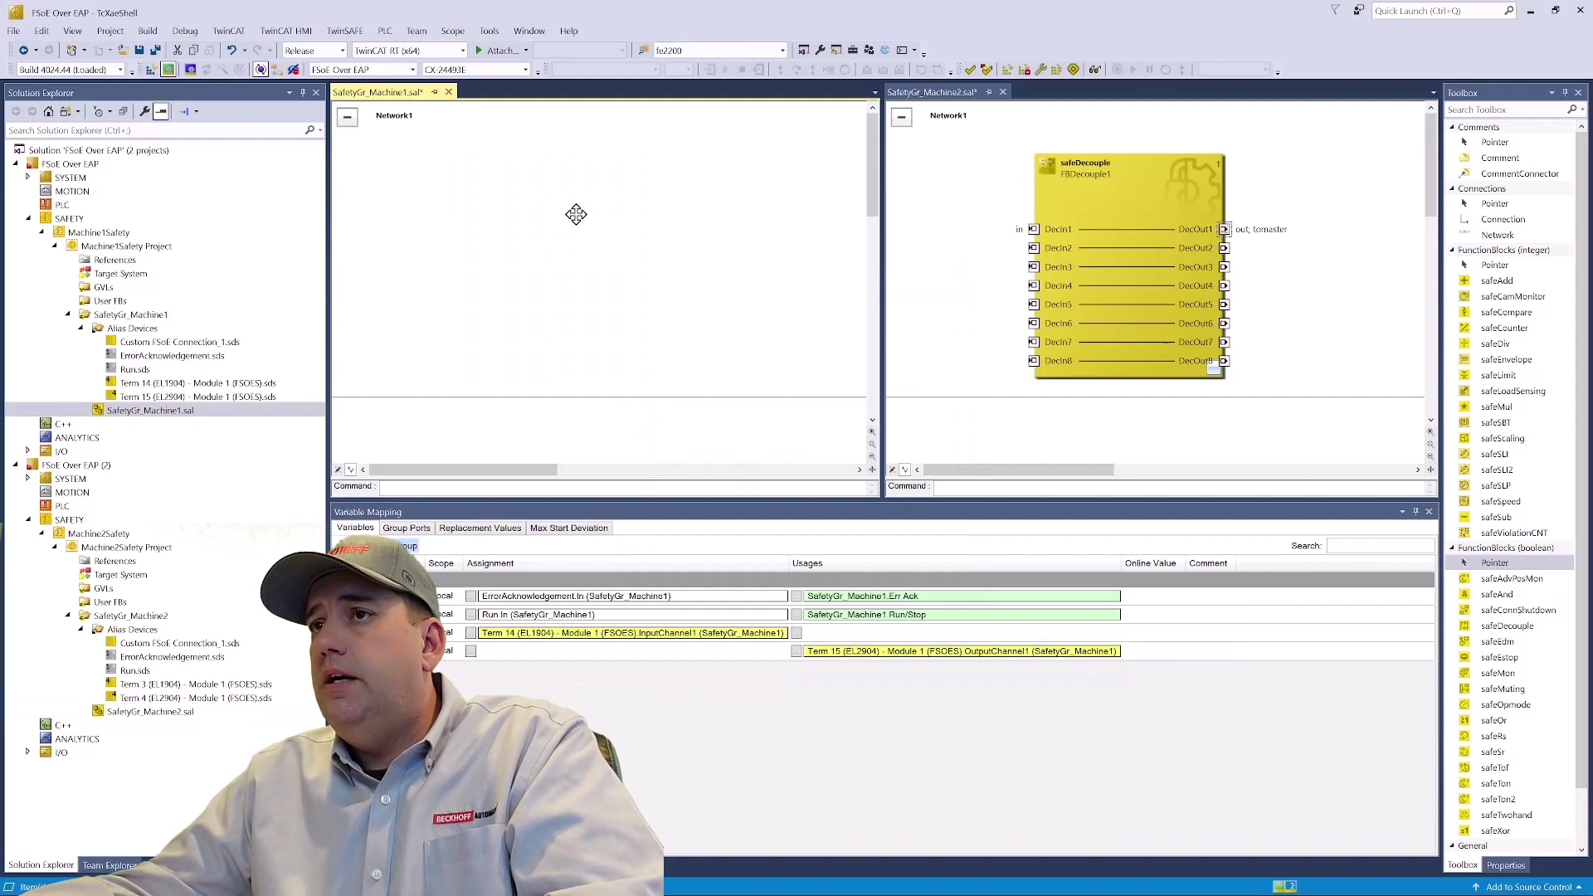
{"action": "left_click_drag", "start_coordinate": [1515, 596], "coordinate": [537, 218]}
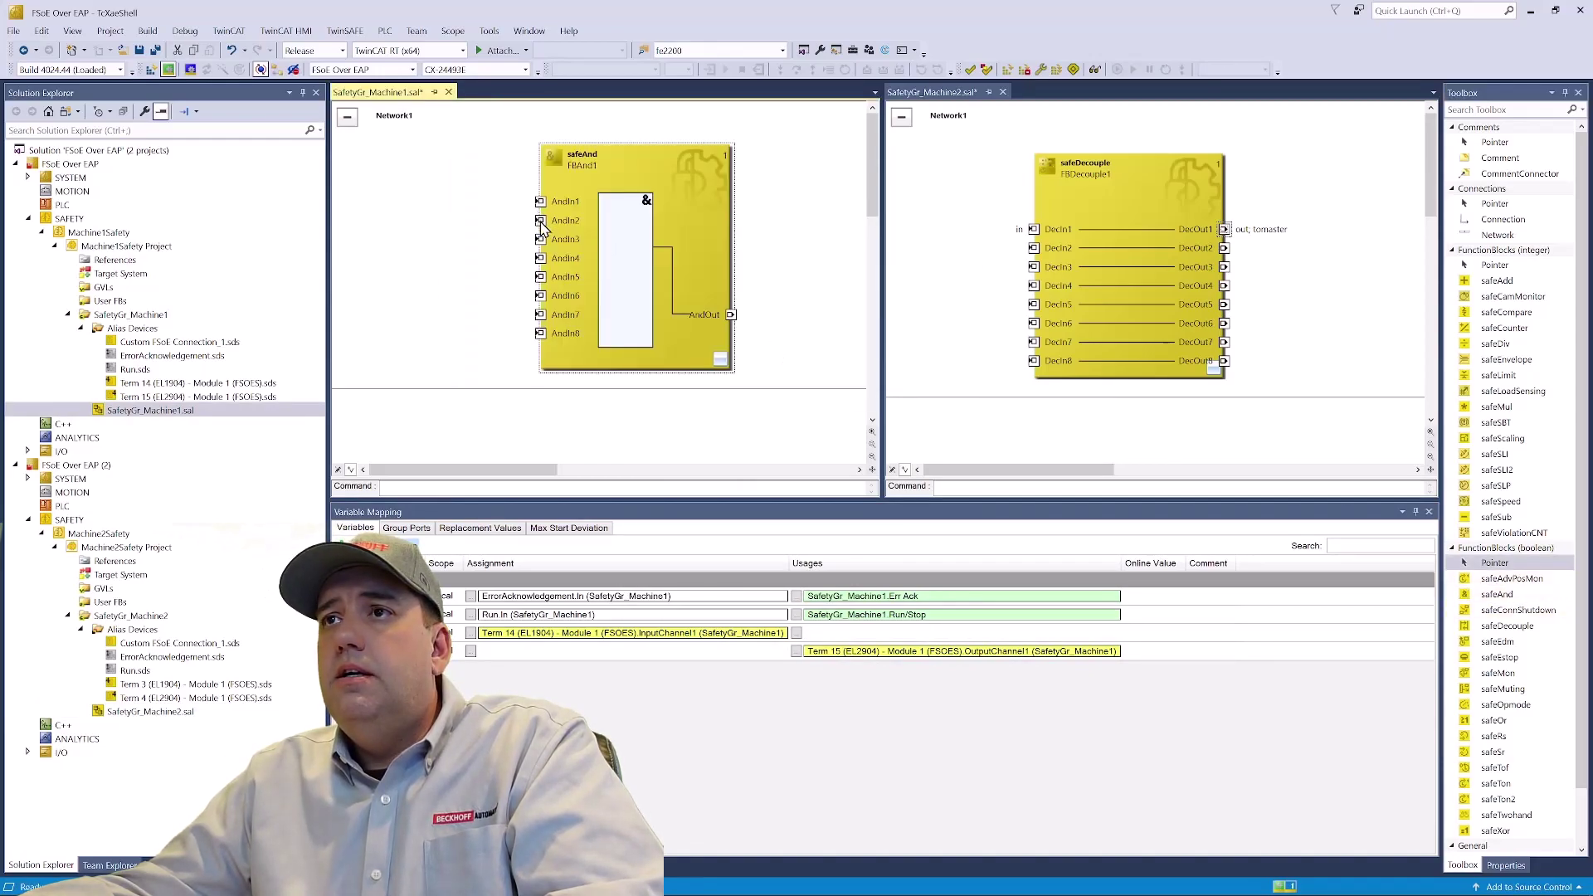
{"action": "double_click", "coordinate": [541, 222]}
{"action": "key", "text": "BackSpace"}
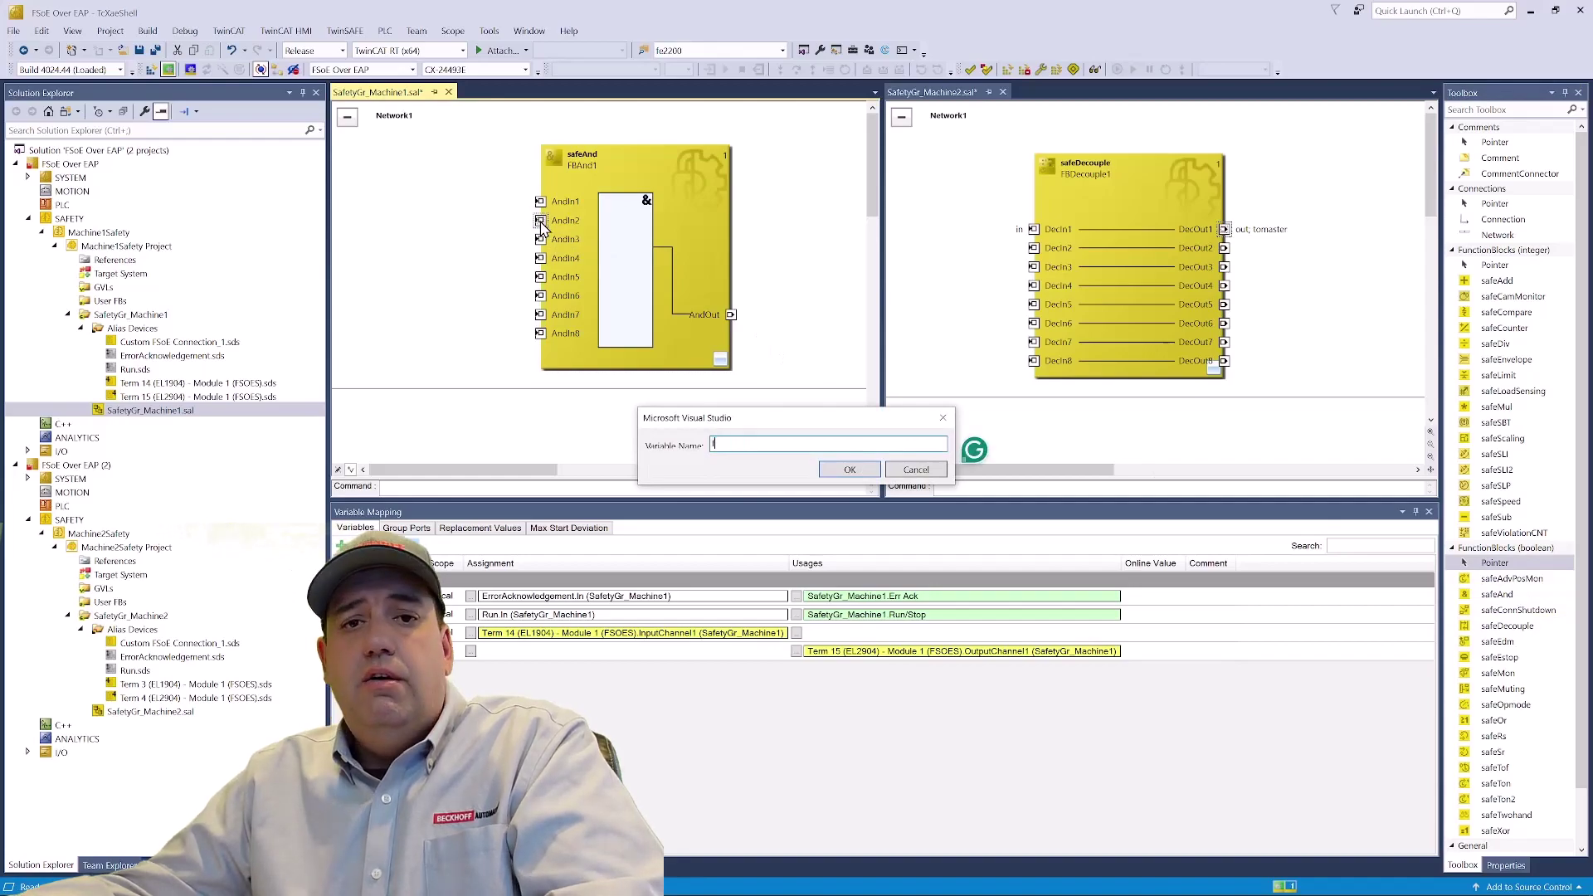
{"action": "type", "text": "fromslave"}
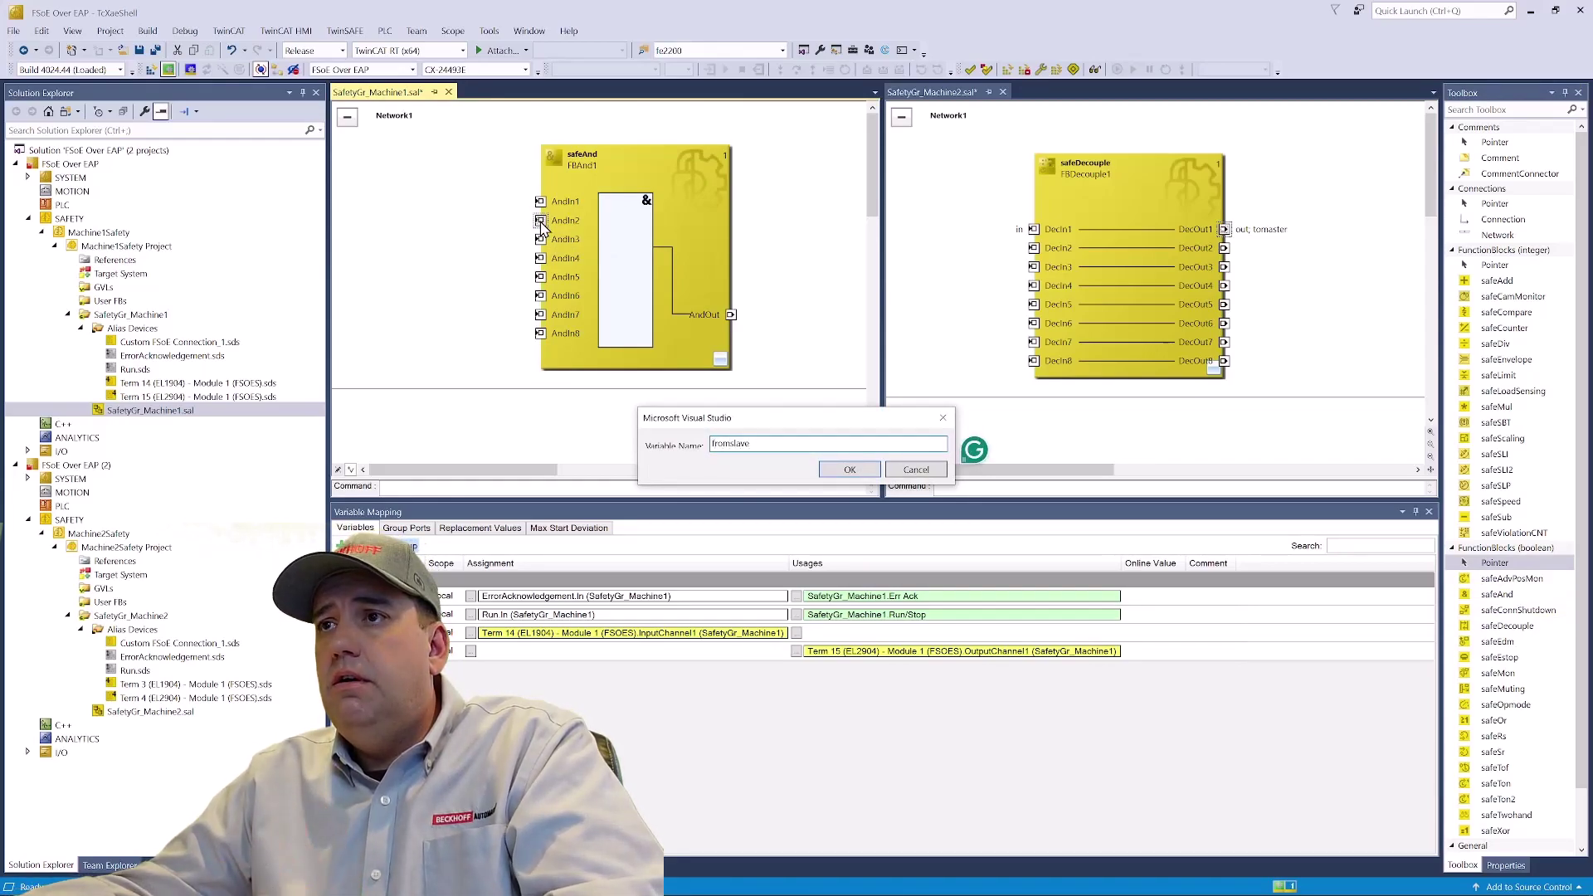
{"action": "left_click", "coordinate": [850, 470]}
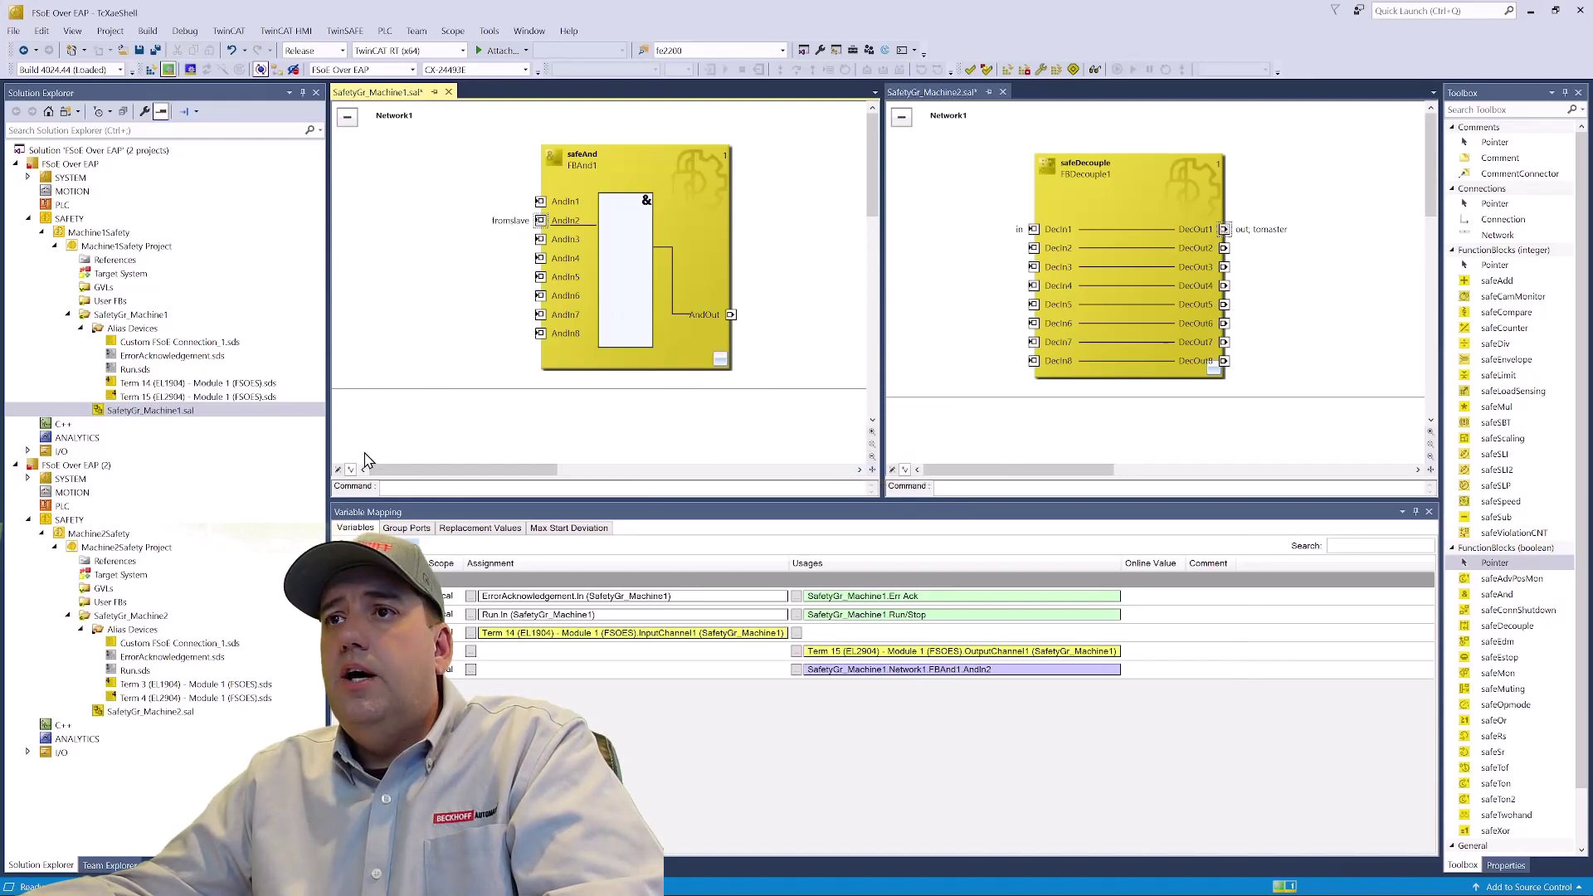
- Connect variable 'in' to AndIn1 and AndOut to variable 'out'
{"action": "double_click", "coordinate": [540, 202]}
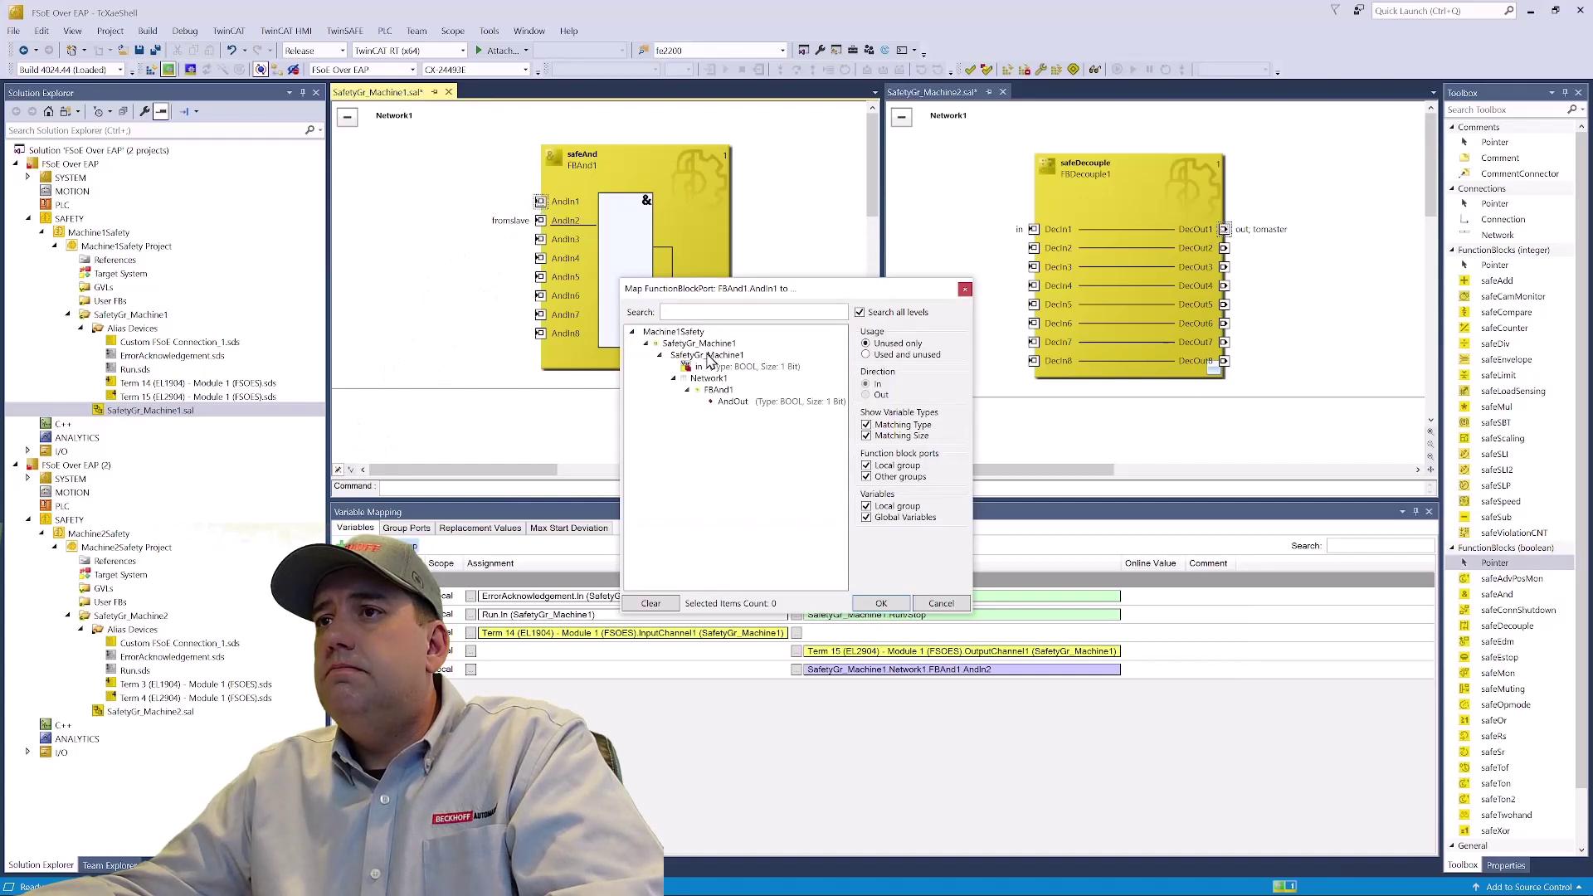
{"action": "left_click", "coordinate": [732, 367]}
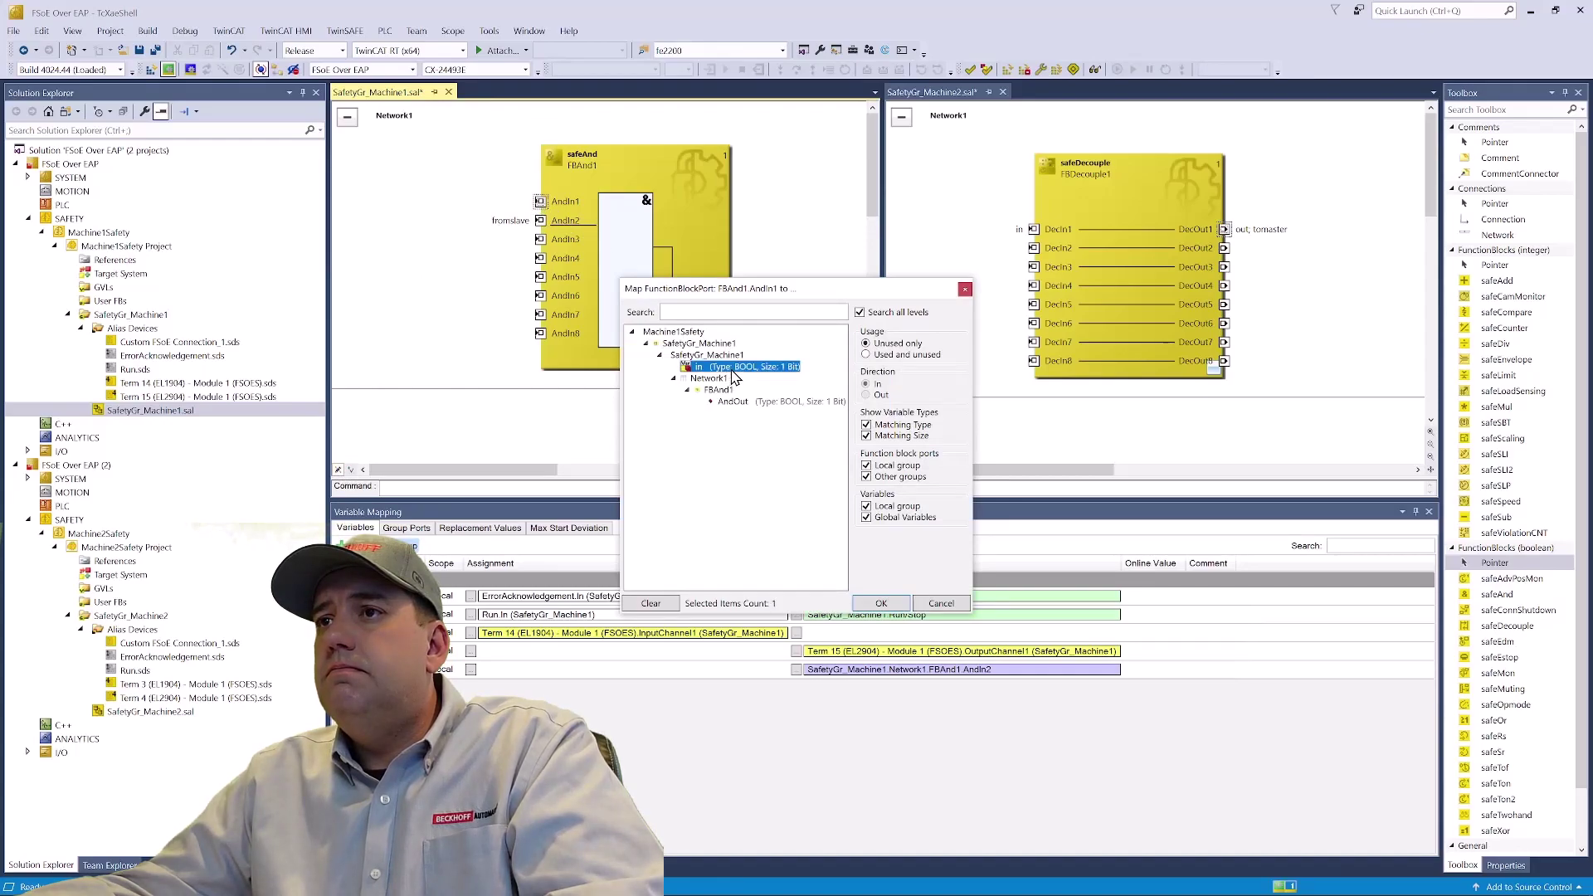
{"action": "left_click", "coordinate": [894, 606]}
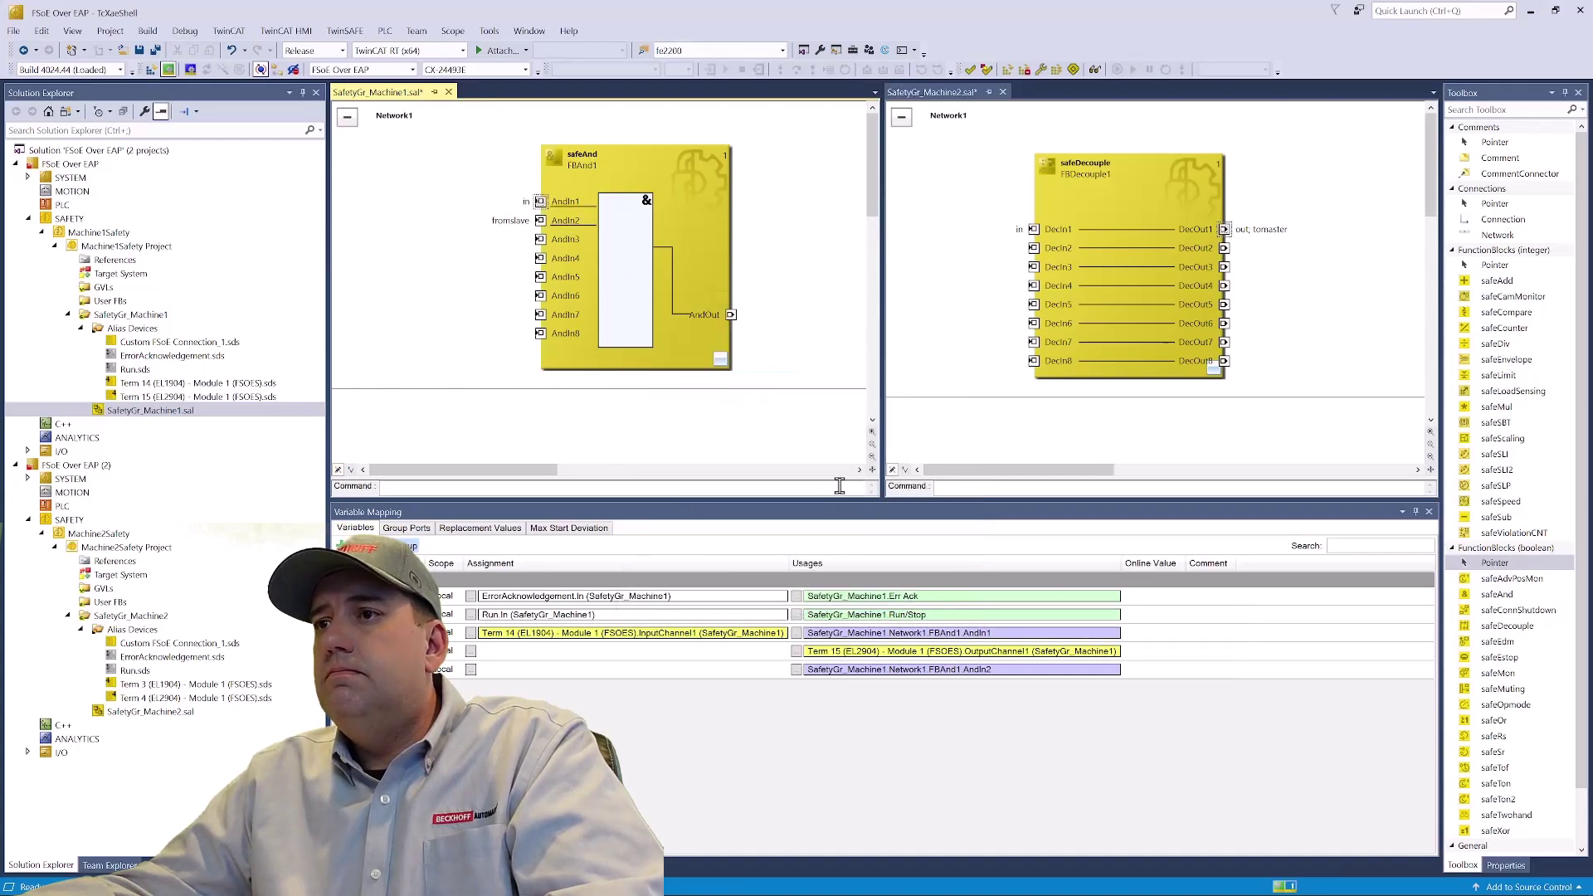
{"action": "double_click", "coordinate": [731, 316]}
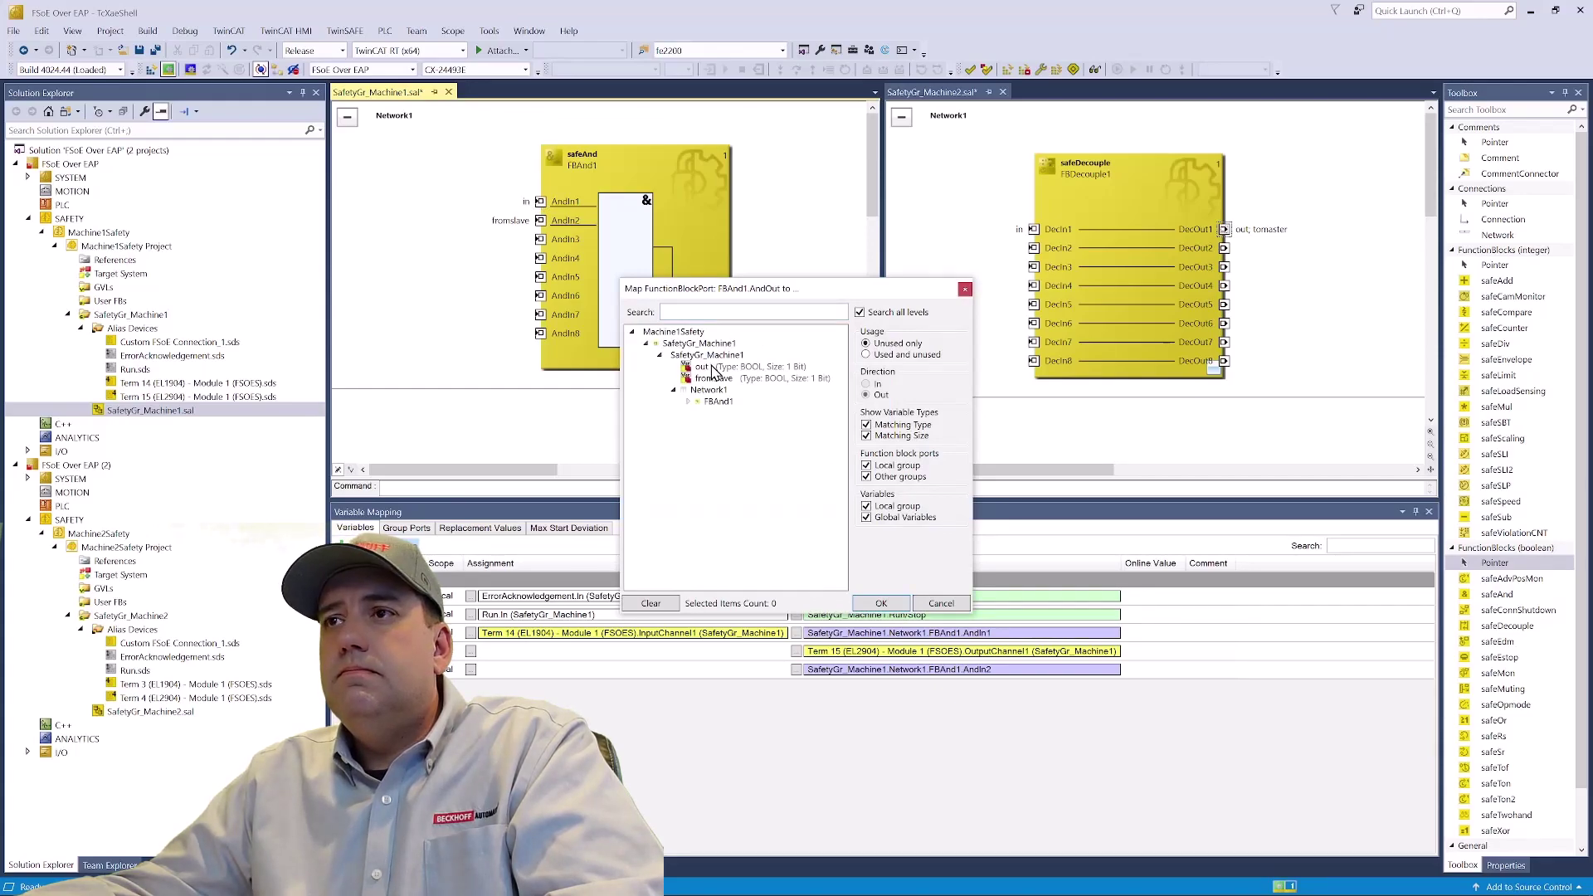
{"action": "left_click", "coordinate": [712, 368]}
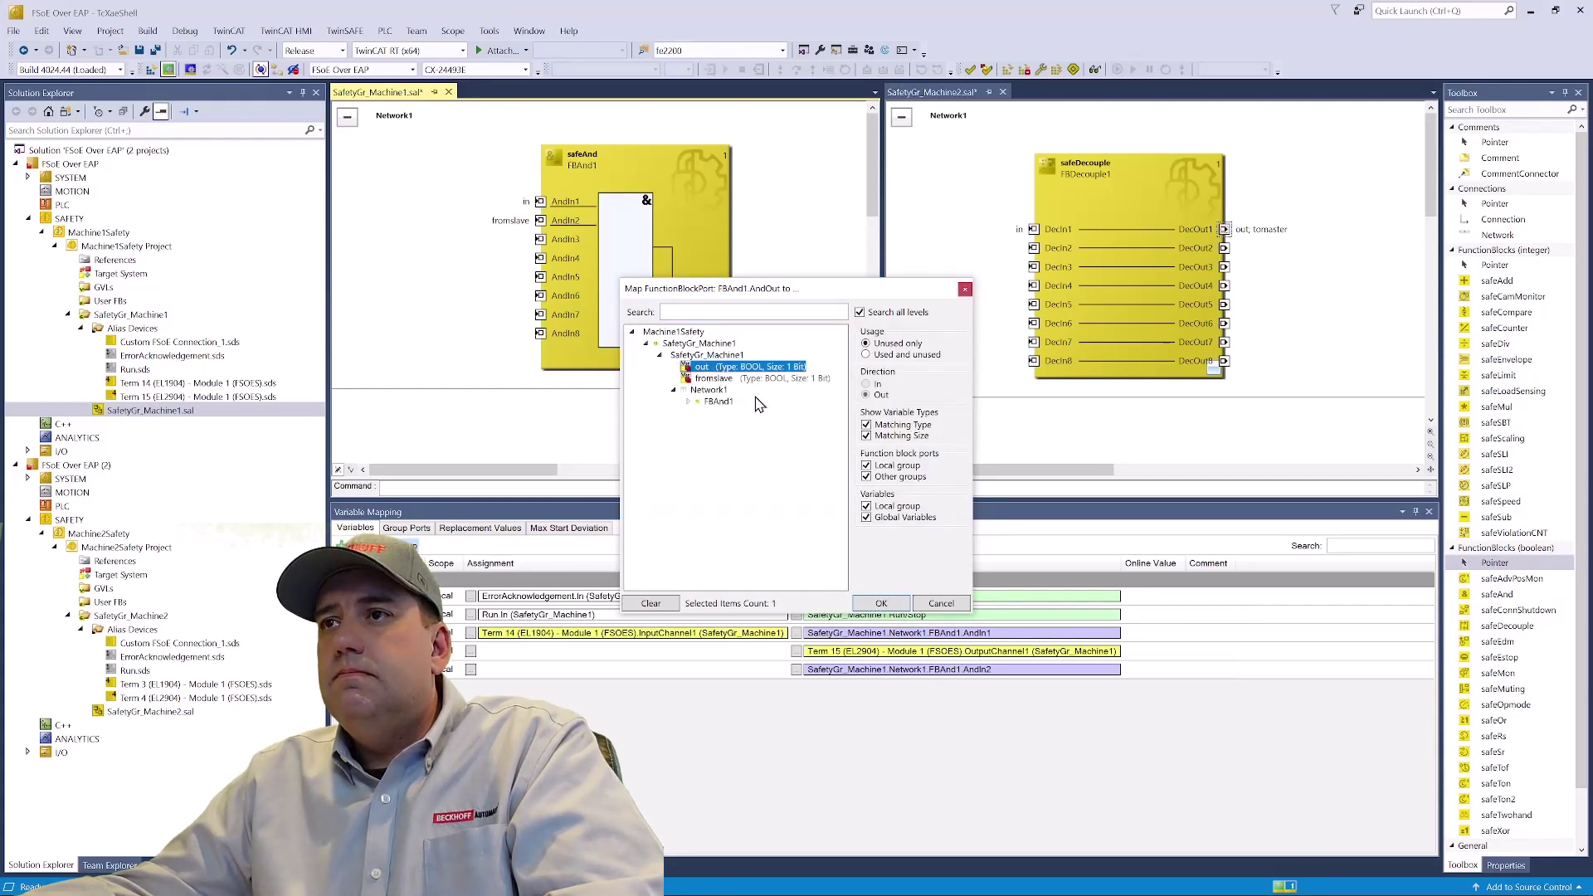
{"action": "left_click", "coordinate": [894, 605]}
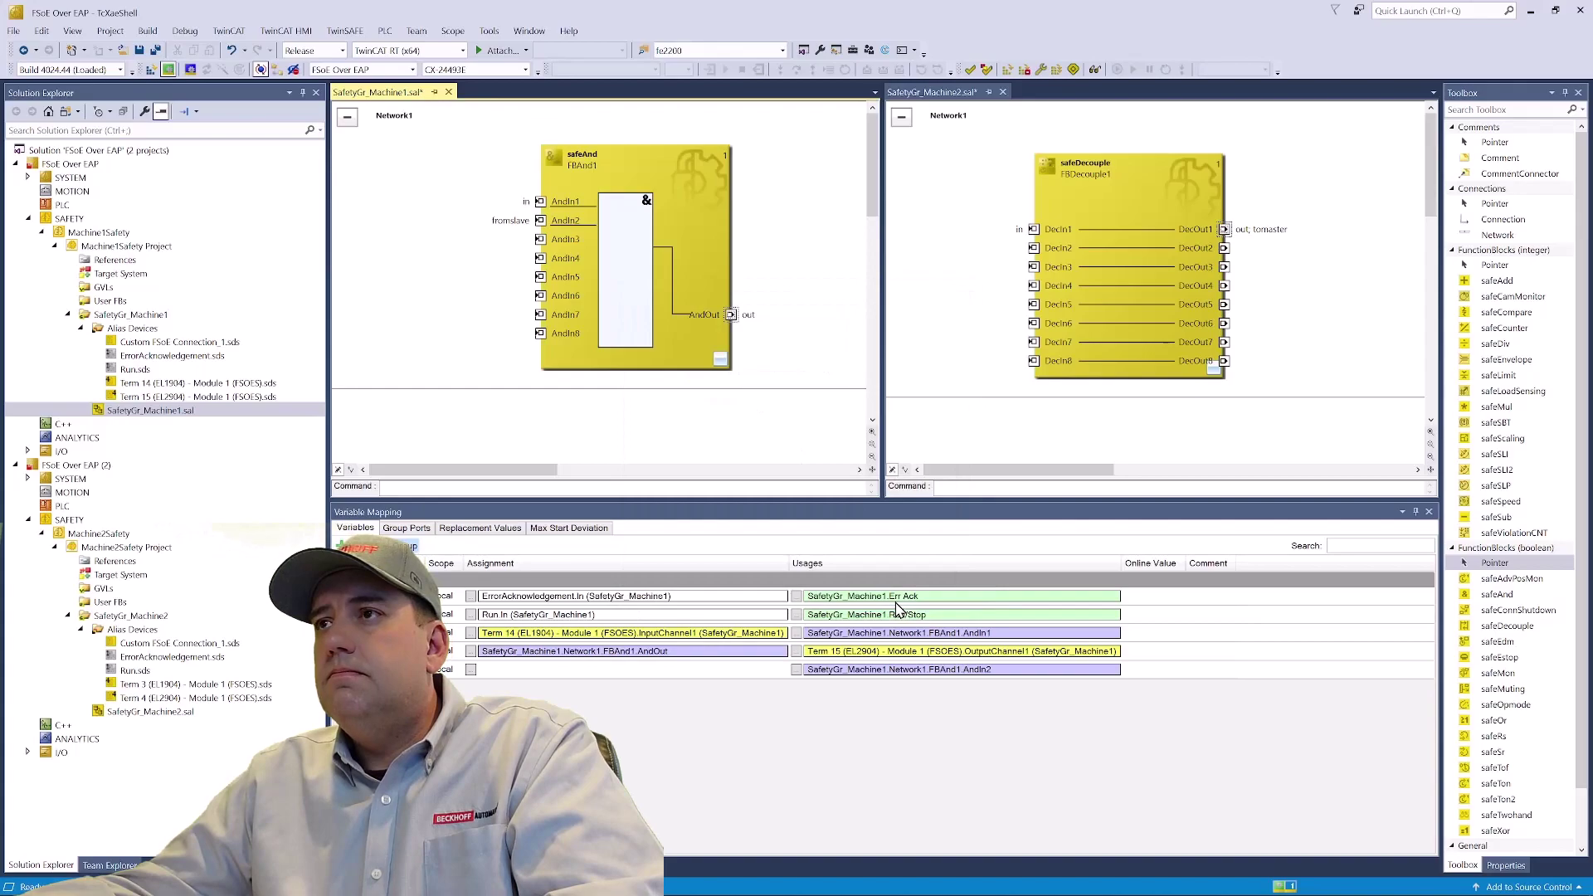
- Map 'fromslave' to Custom FSoE Connection_1 Safe Data Byte 0[0]
{"action": "left_click", "coordinate": [470, 670]}
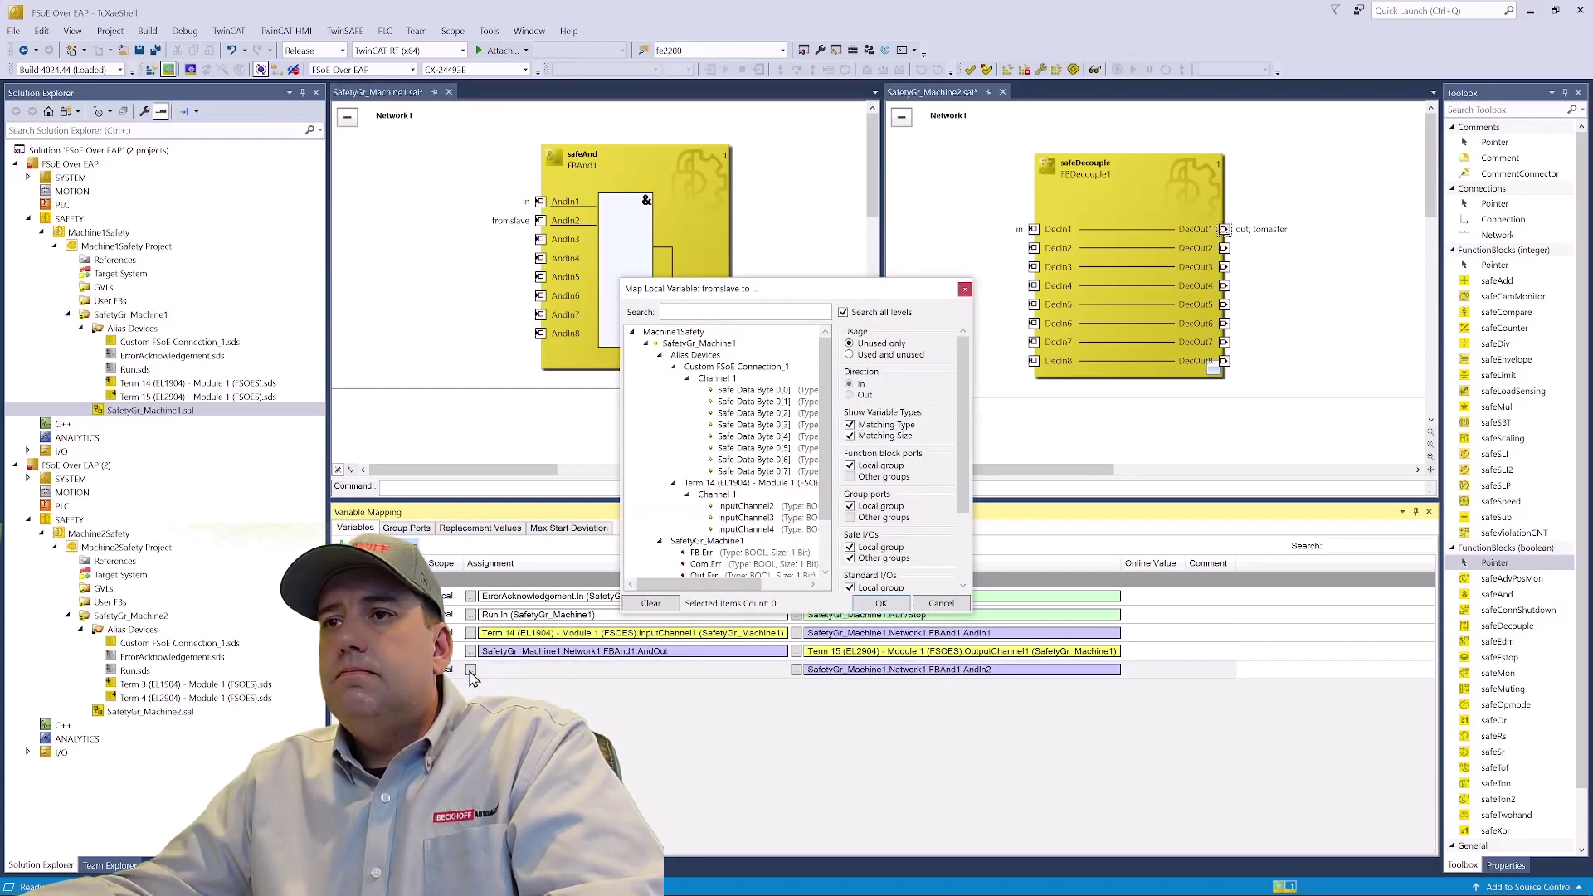
{"action": "left_click", "coordinate": [757, 392]}
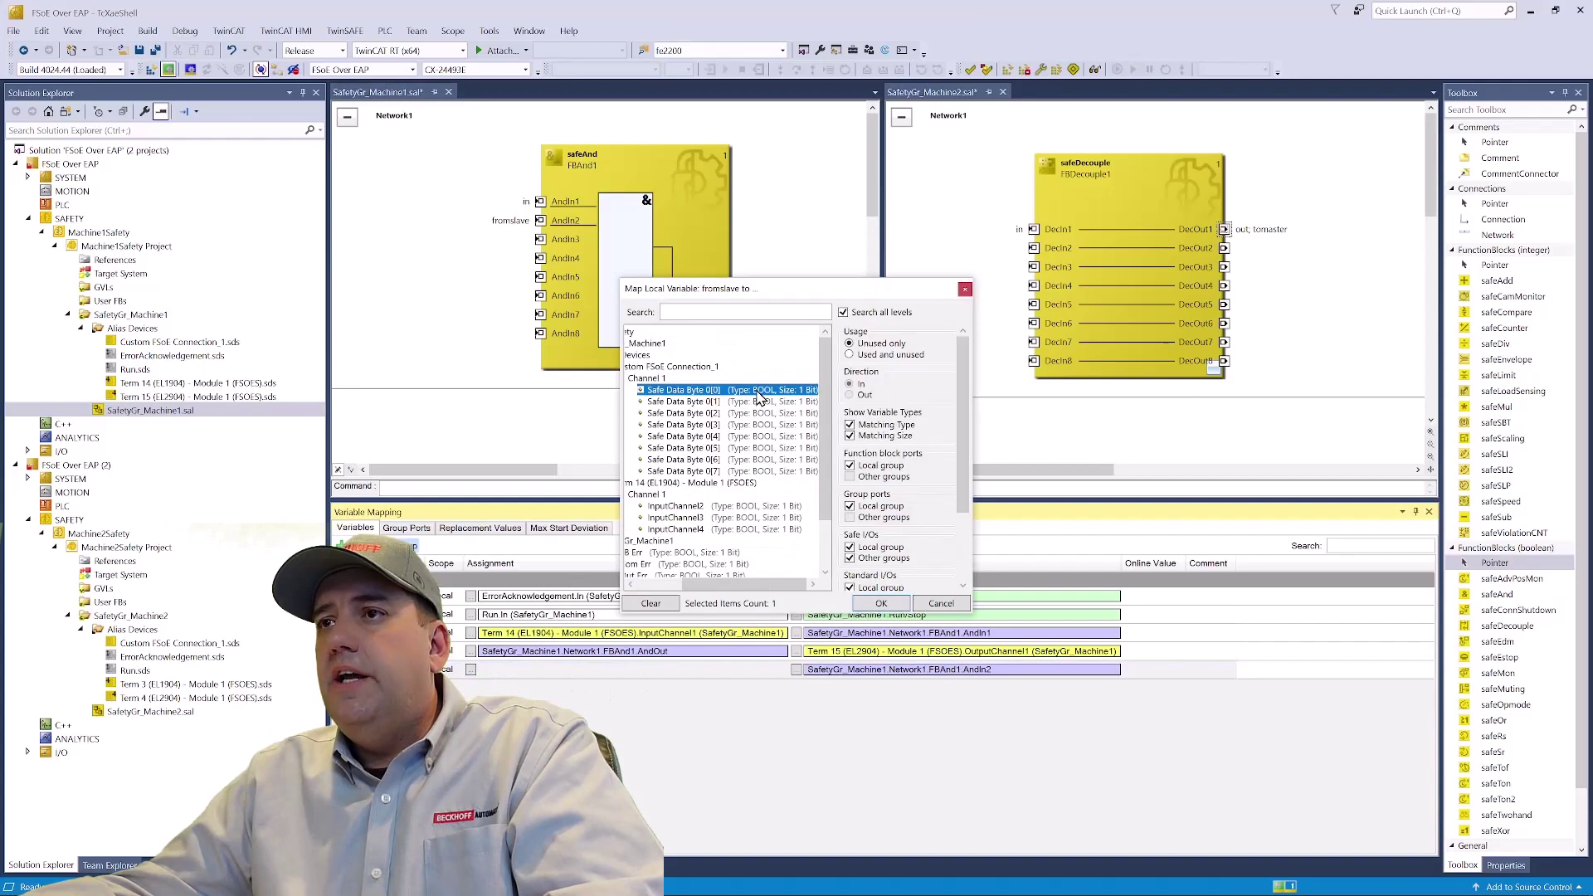
{"action": "left_click", "coordinate": [882, 604]}
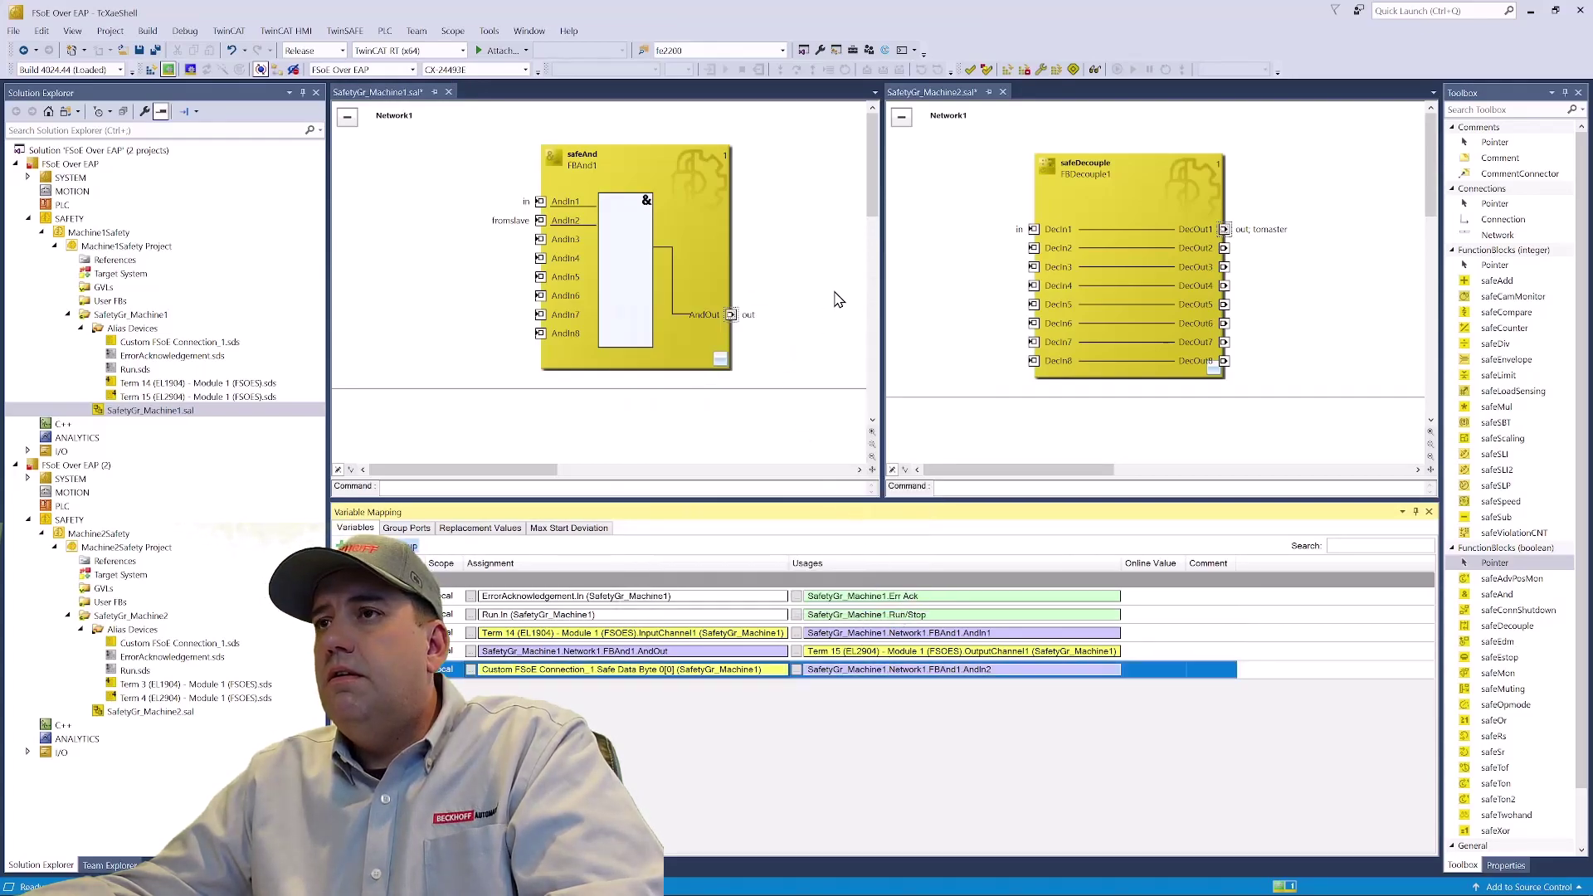
- Verify the safety projects and multi-download both with the username, password and both serial numbers confirmed
{"action": "left_click", "coordinate": [986, 69]}
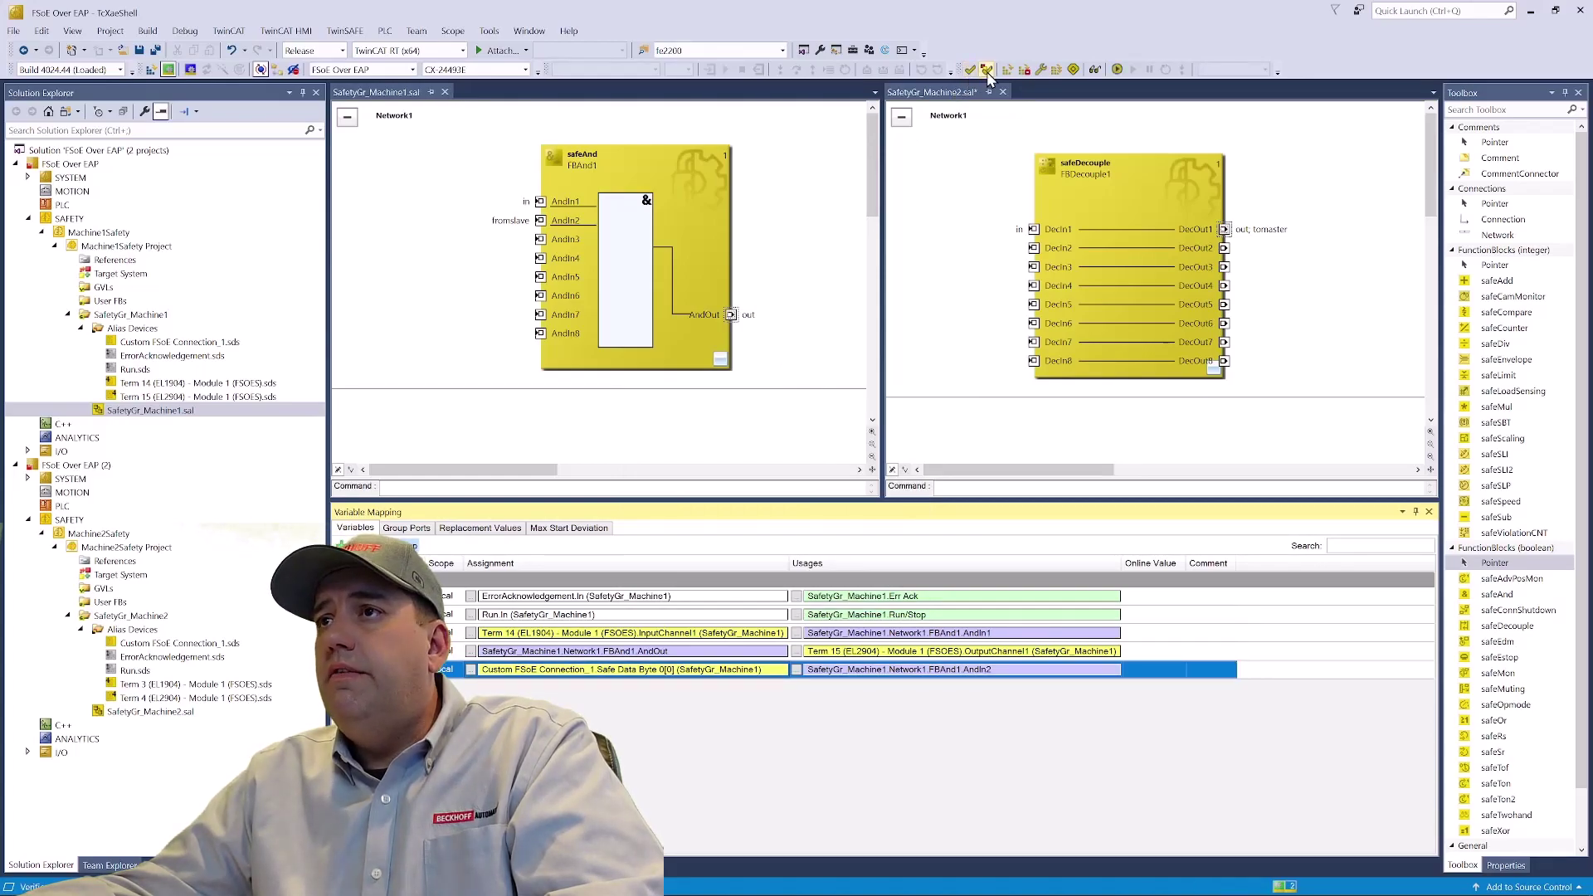
{"action": "left_click", "coordinate": [1056, 70]}
{"action": "left_click", "coordinate": [1046, 575]}
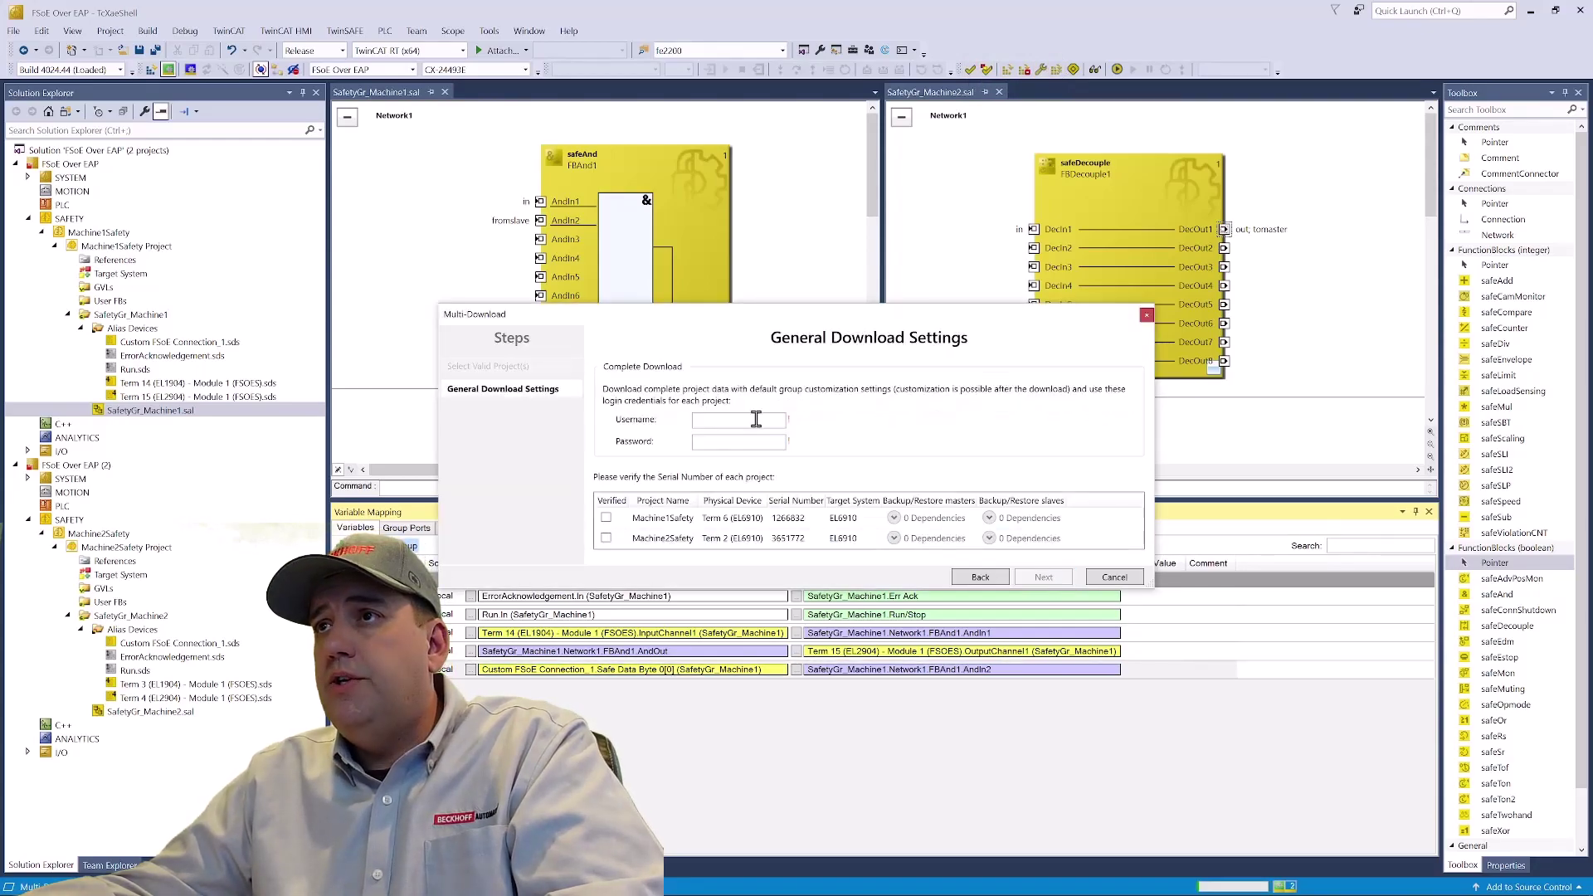
{"action": "left_click", "coordinate": [753, 419]}
{"action": "type", "text": "Administrator"}
{"action": "key", "text": "Tab"}
{"action": "type", "text": "TwinSAFE"}
{"action": "left_click", "coordinate": [606, 517]}
{"action": "left_click", "coordinate": [605, 538]}
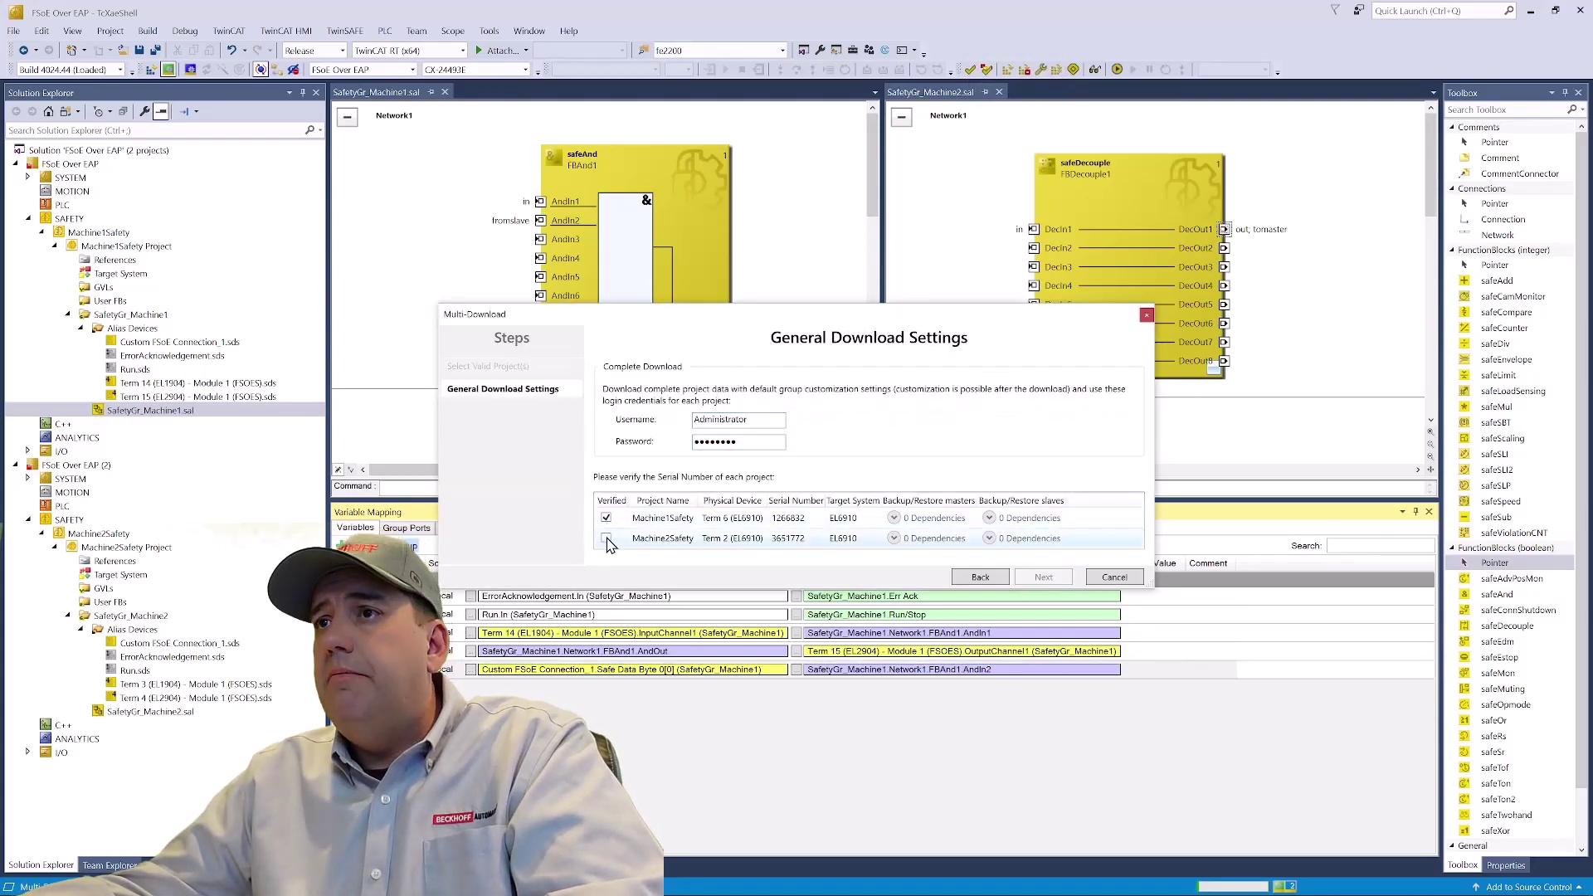
{"action": "left_click", "coordinate": [1043, 578]}
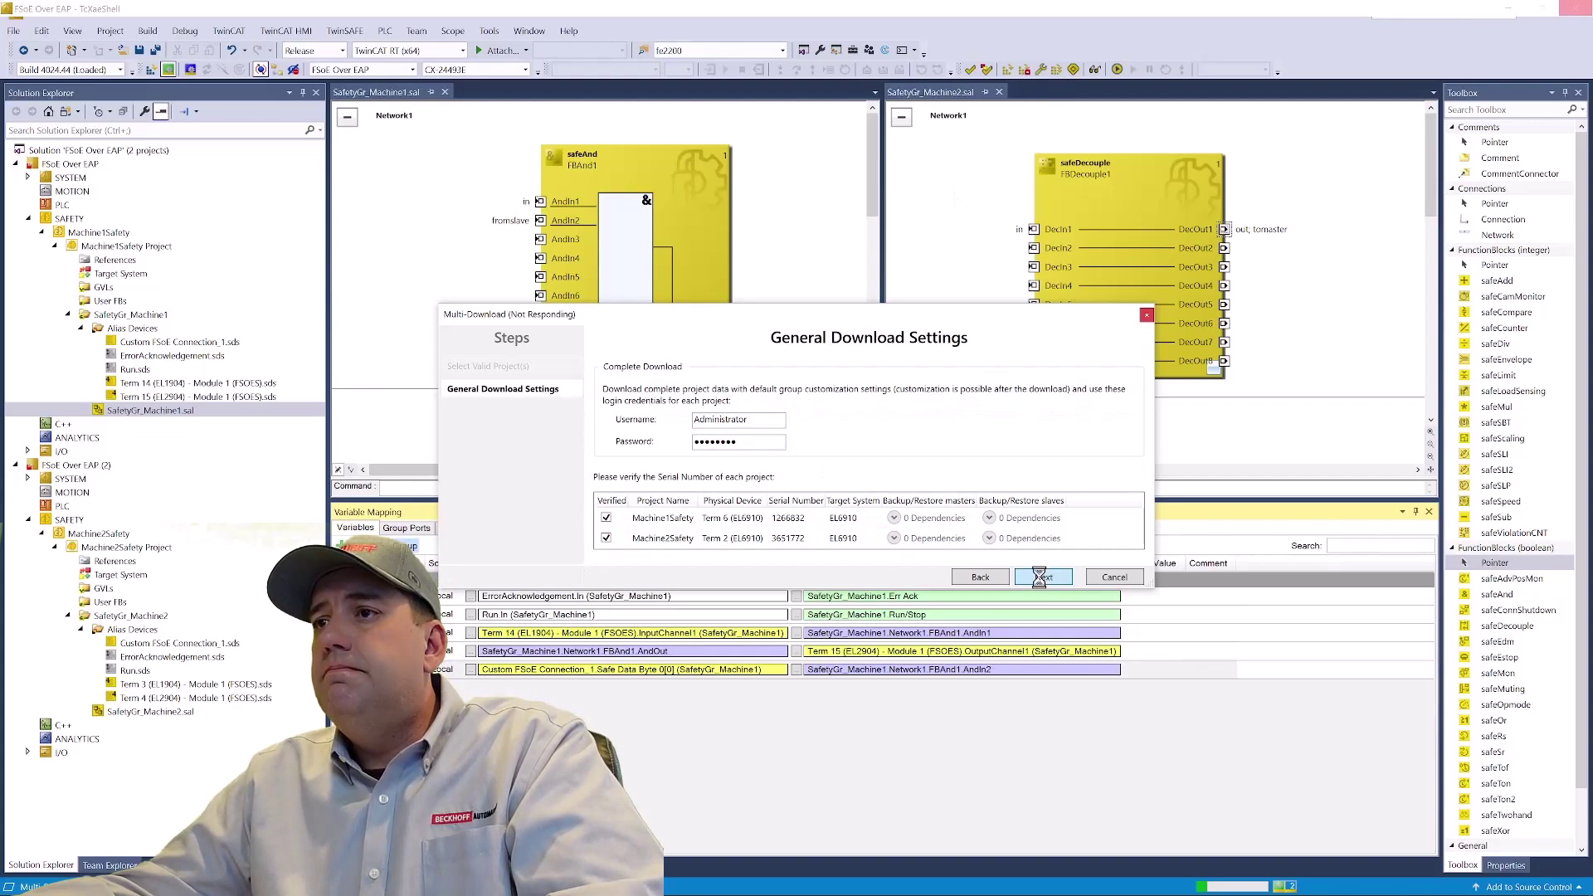
- Acknowledge final verification and activate both downloaded safety projects with the activation password
{"action": "left_click", "coordinate": [764, 556]}
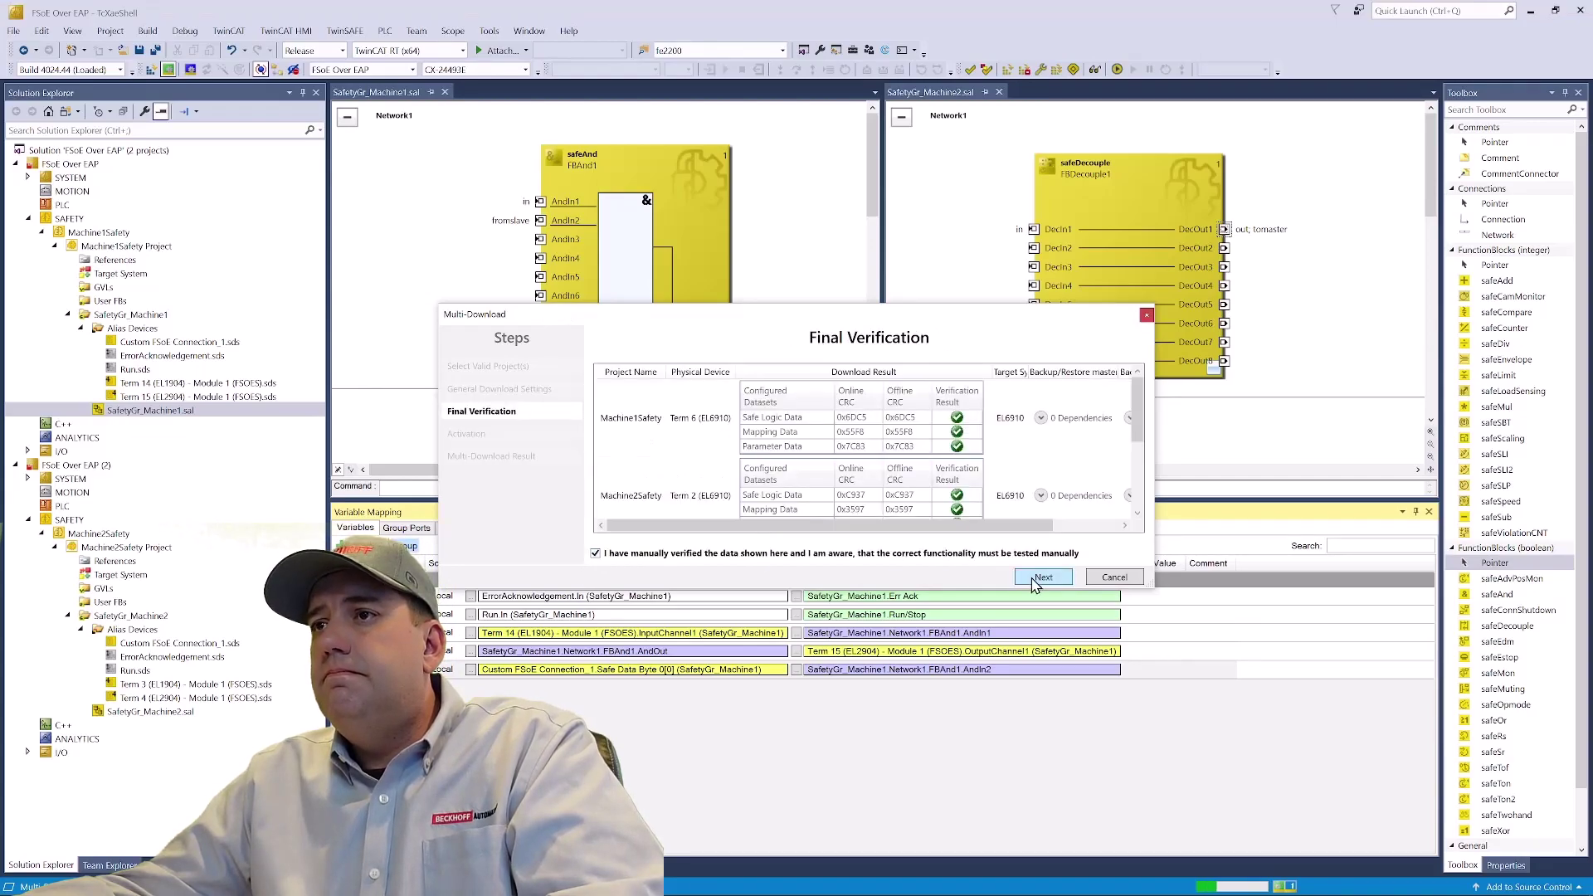
{"action": "left_click", "coordinate": [1042, 578]}
{"action": "left_click", "coordinate": [739, 416]}
{"action": "type", "text": "TwinSAFE"}
{"action": "left_click", "coordinate": [1062, 577]}
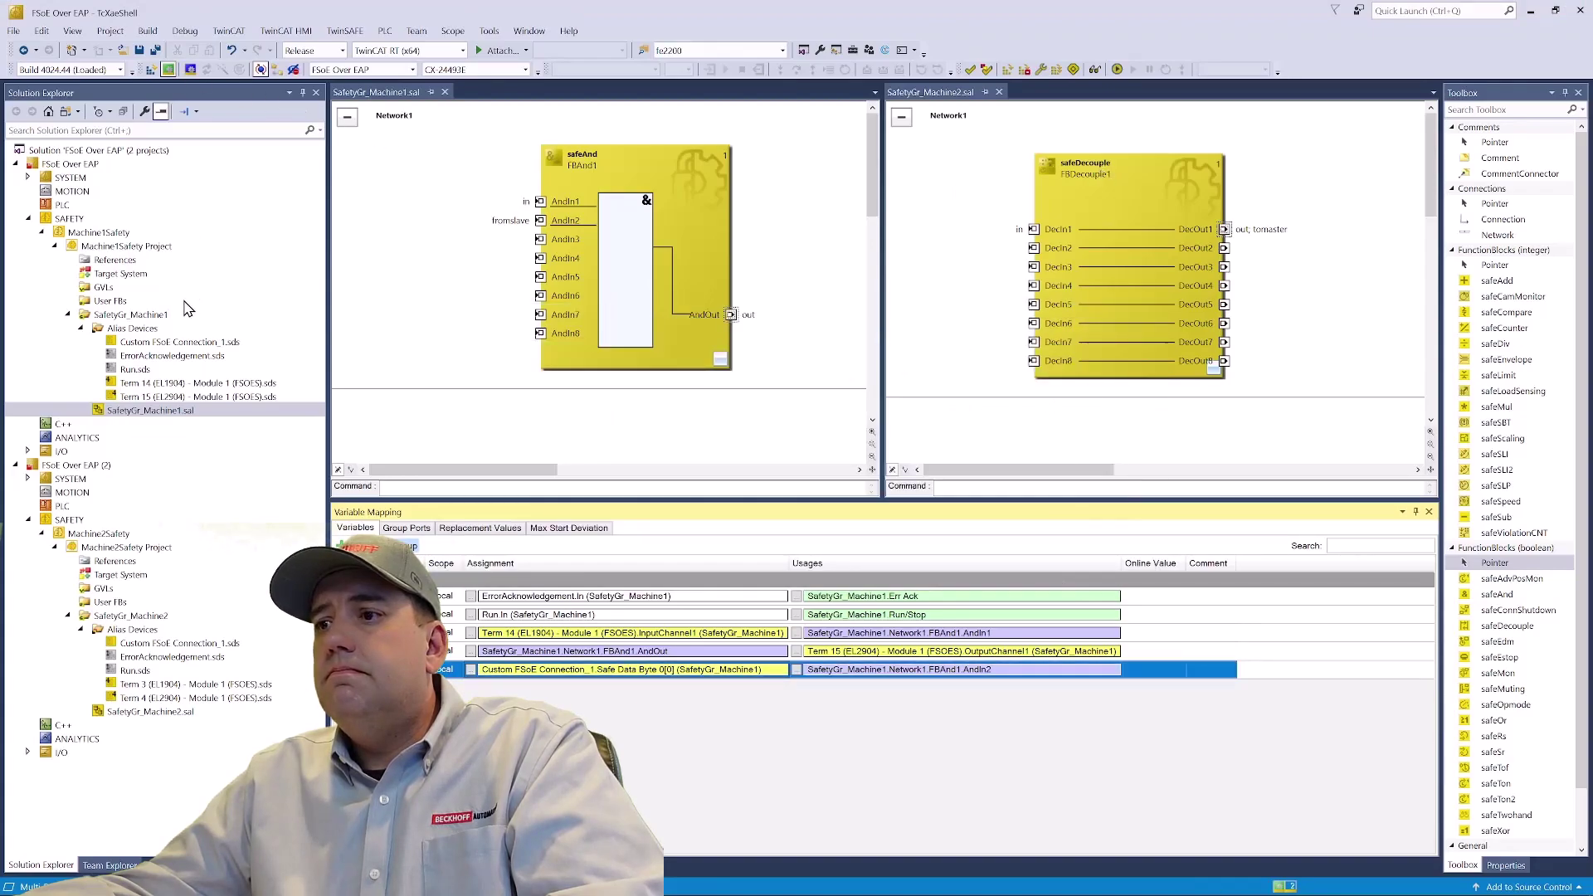
- Activate the FSoE Over EAP (2) configuration on CX-70EC11 and restart TwinCAT in run mode
{"action": "left_click", "coordinate": [817, 508]}
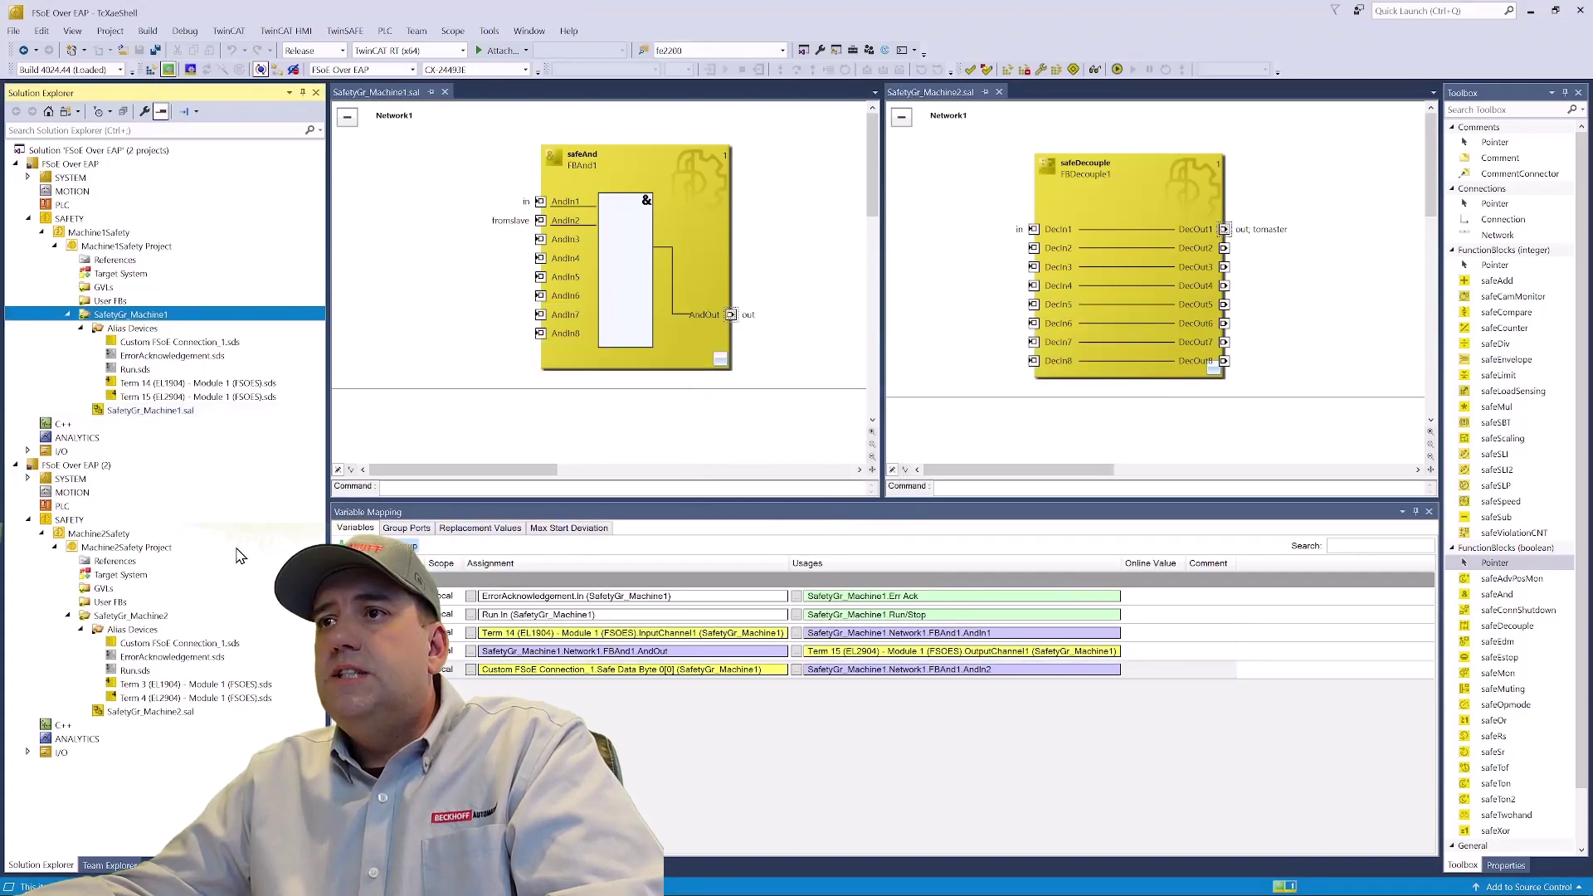
{"action": "left_click", "coordinate": [146, 576]}
{"action": "left_click", "coordinate": [150, 70]}
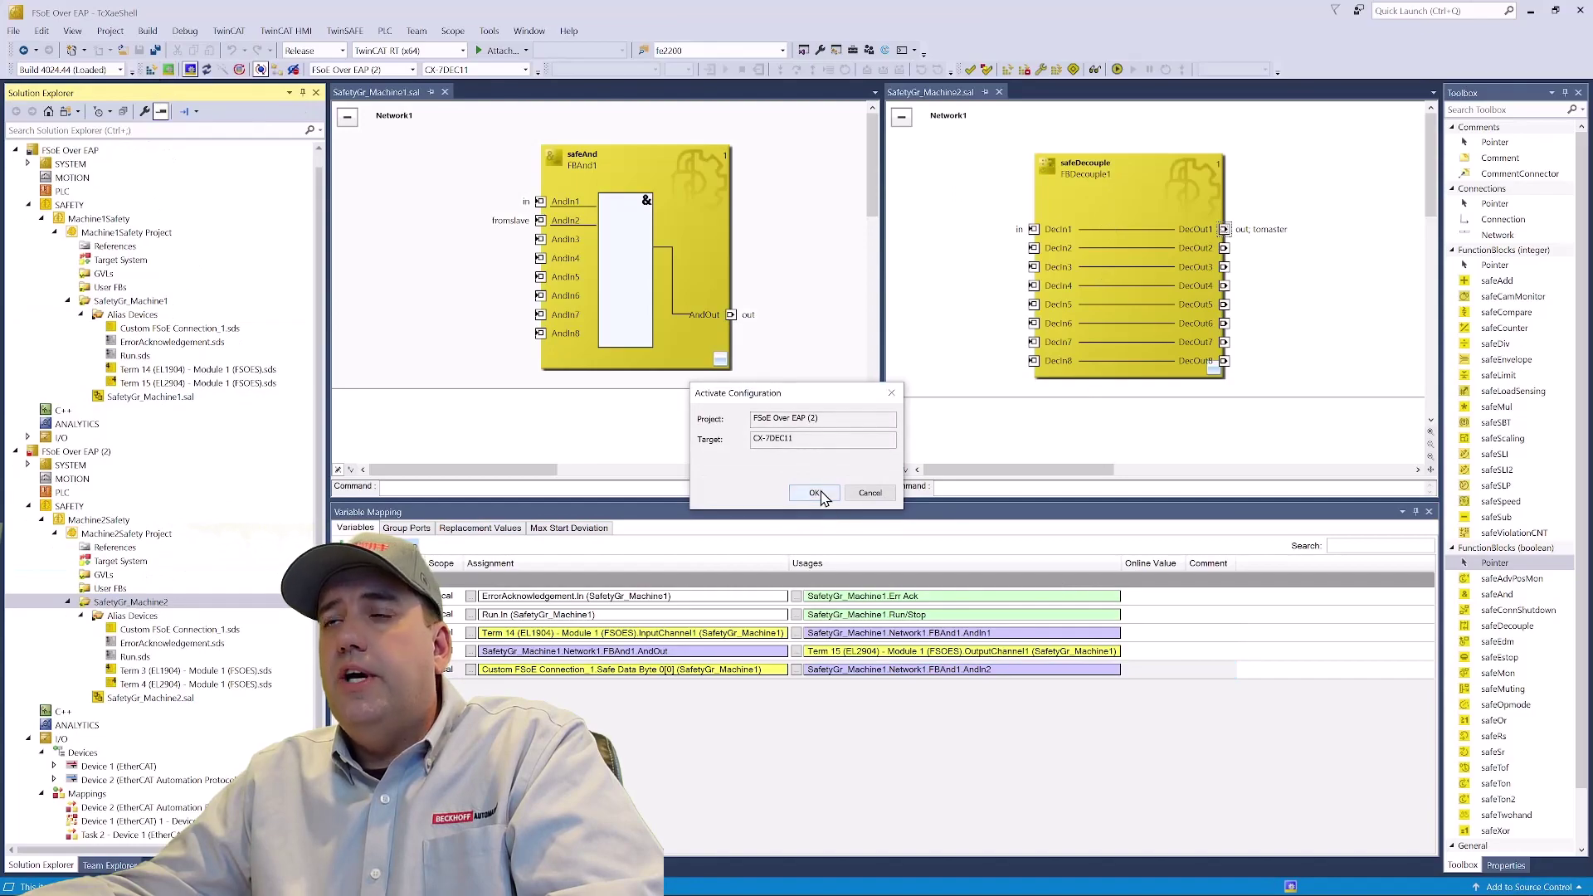
{"action": "left_click", "coordinate": [813, 496]}
{"action": "left_click", "coordinate": [797, 510]}
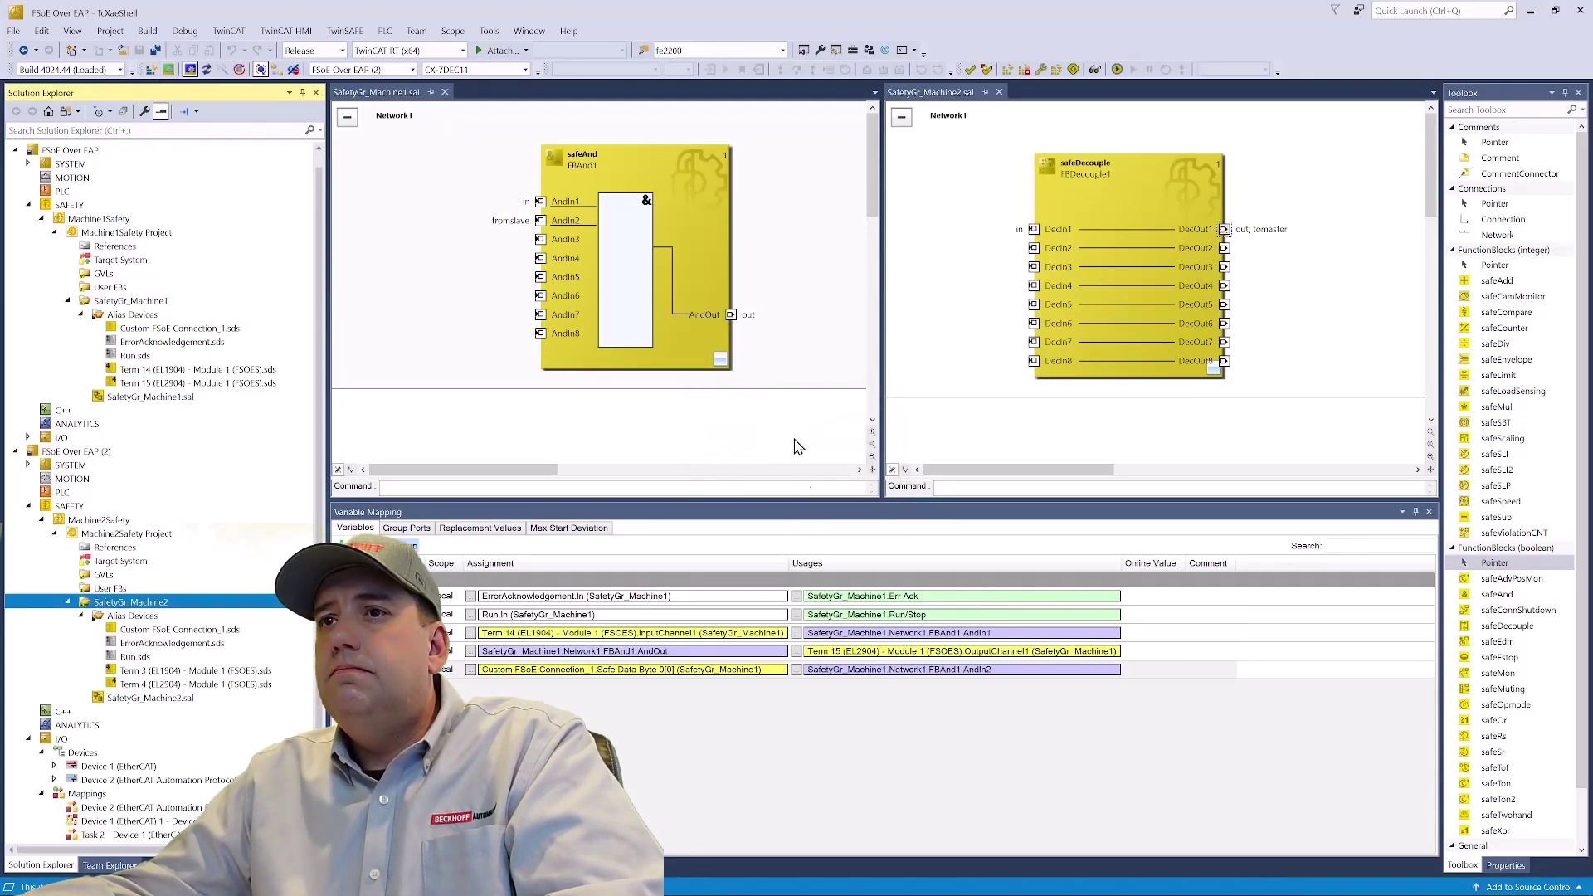
{"action": "left_click", "coordinate": [803, 322]}
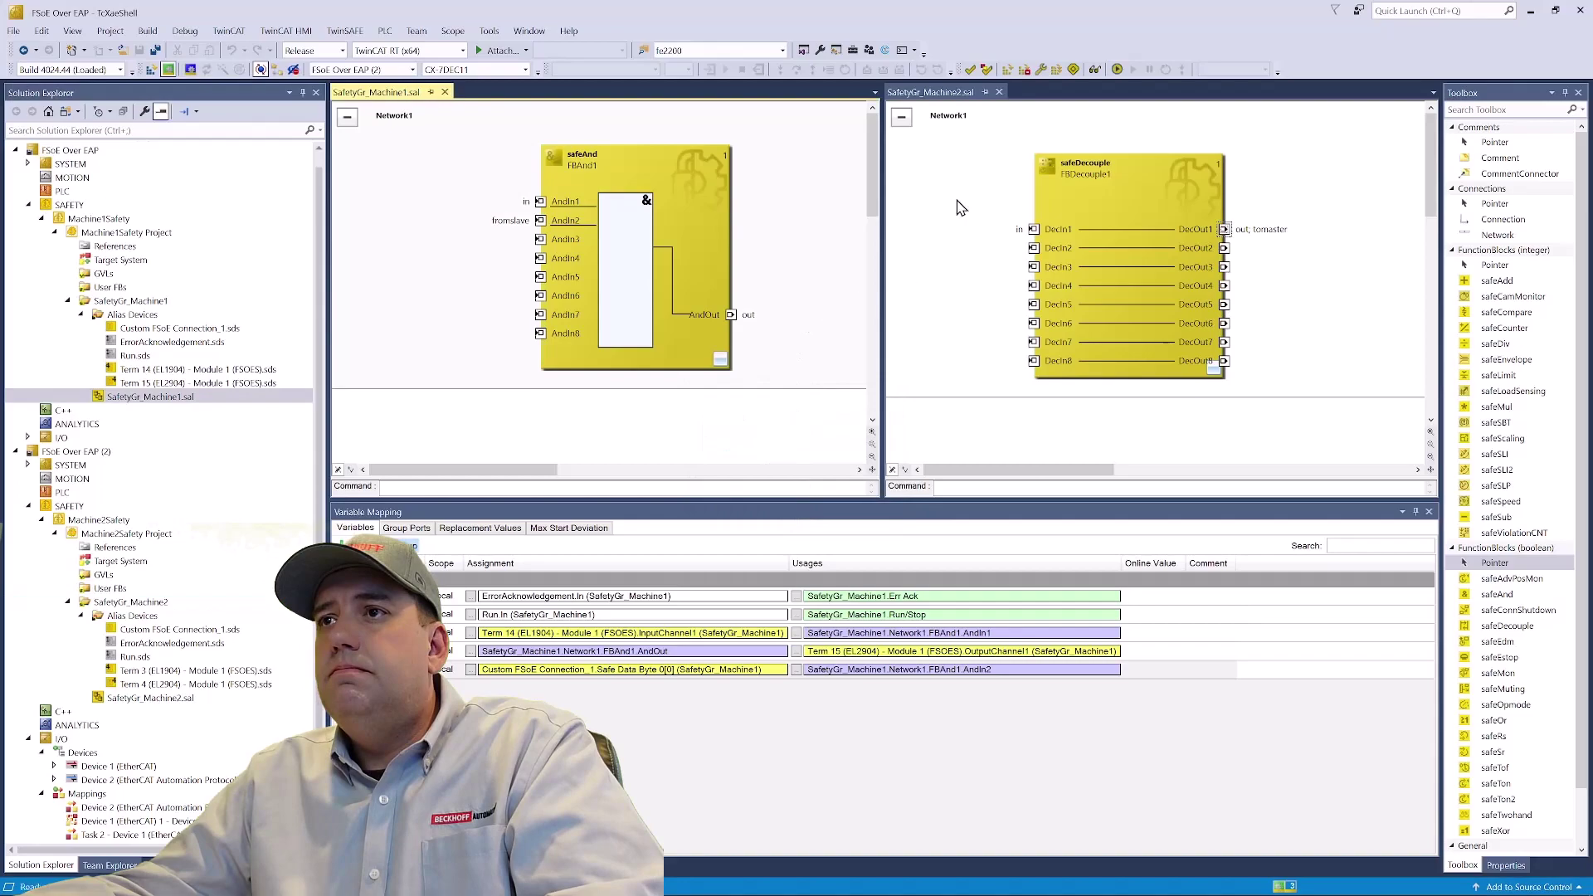
- Take both the Machine1 and Machine2 safety groups online
{"action": "left_click", "coordinate": [1094, 70]}
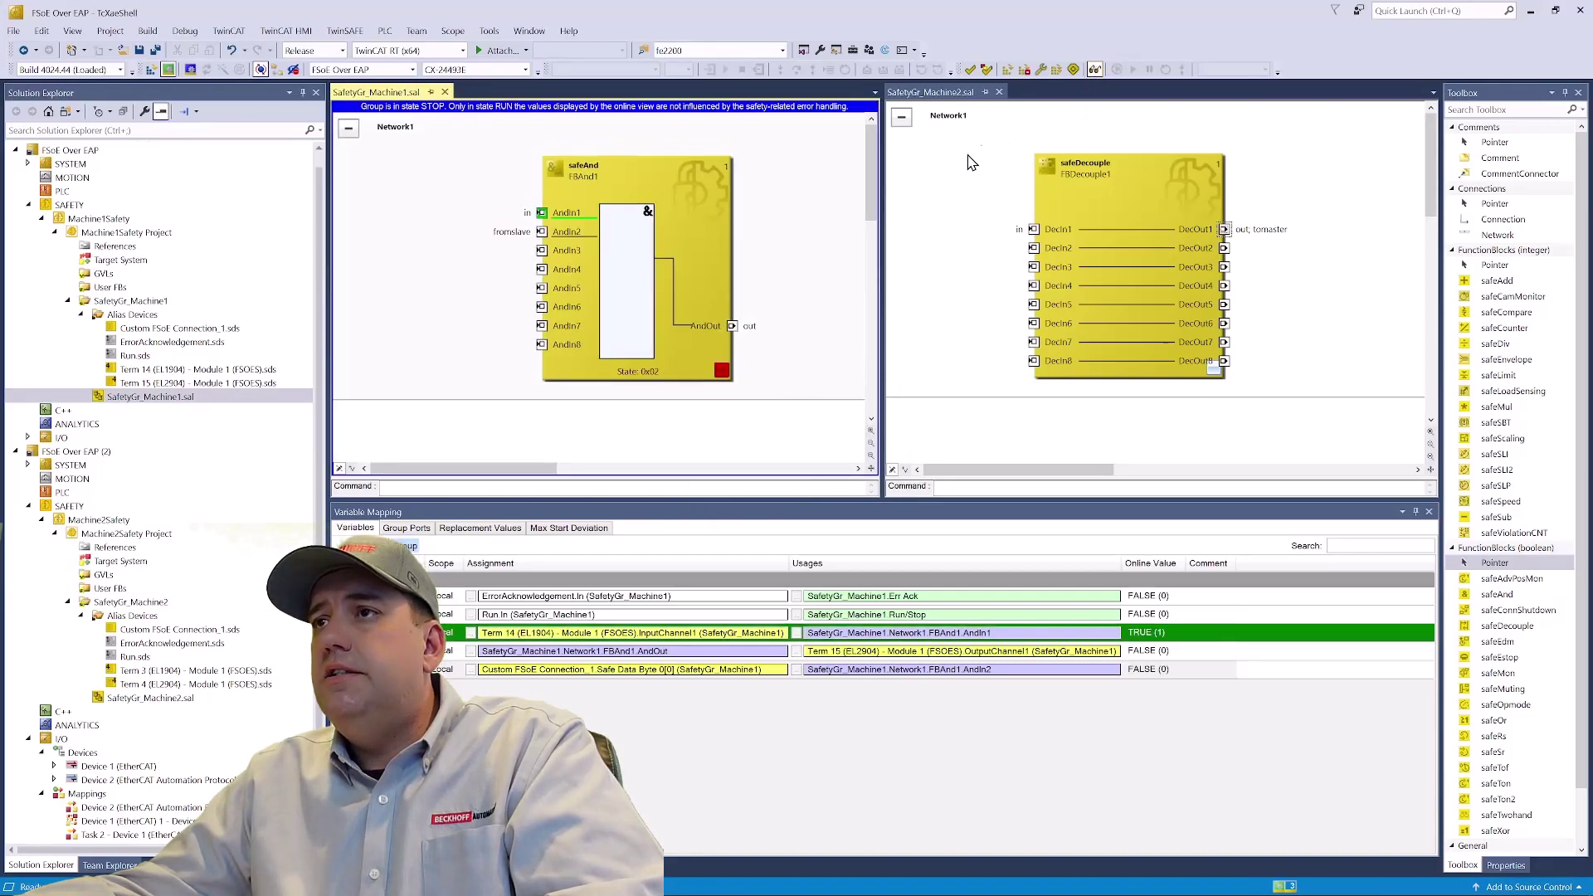
{"action": "left_click", "coordinate": [940, 196]}
{"action": "left_click", "coordinate": [1094, 69]}
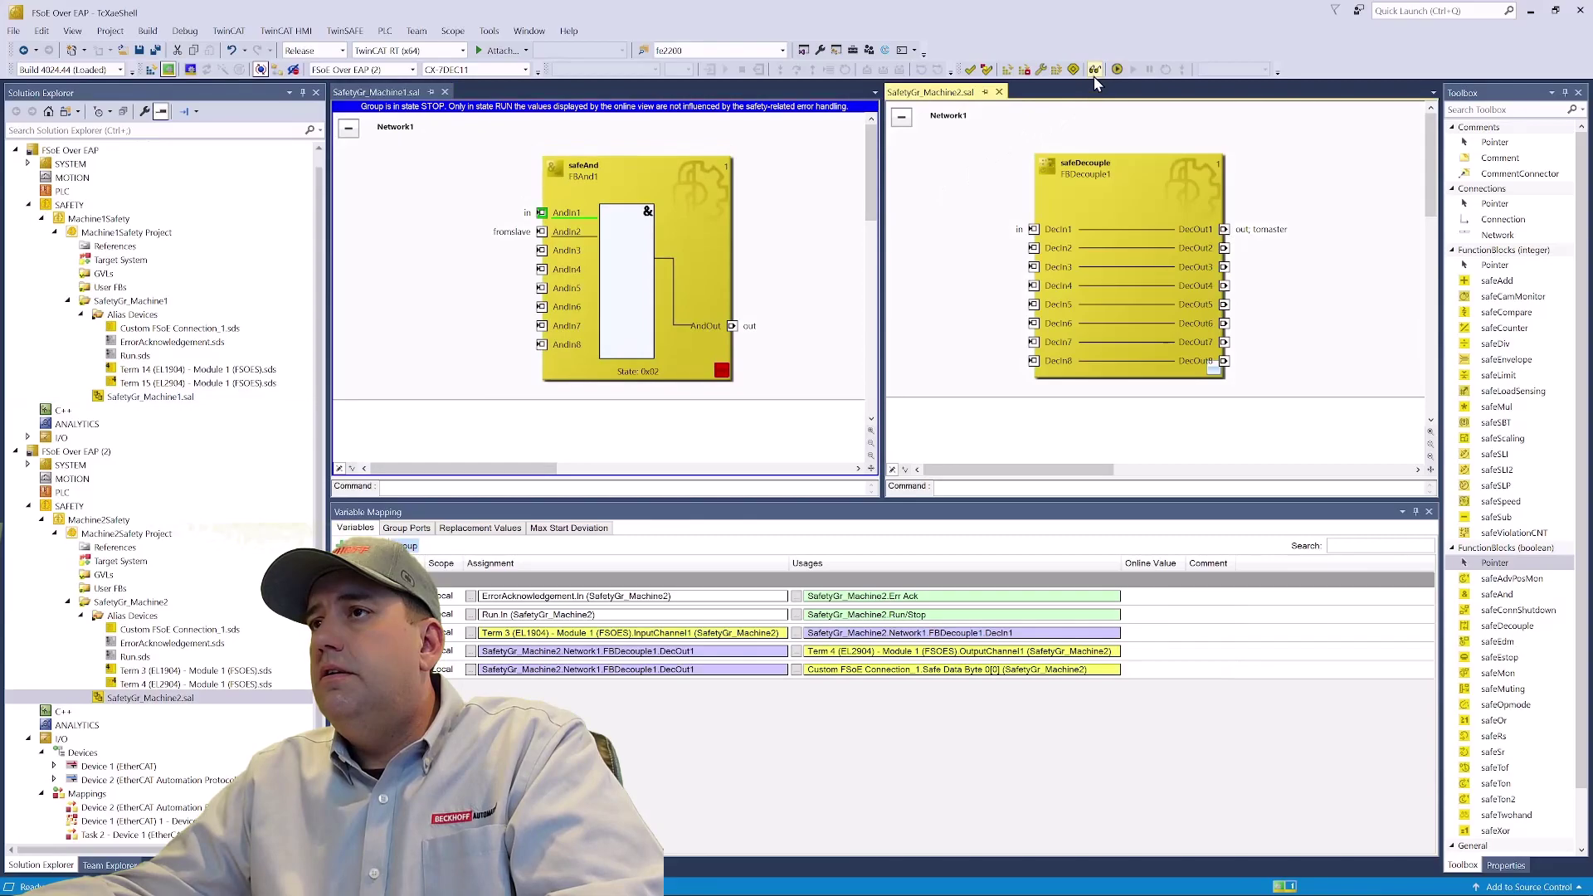
- Online-write '1' to Machine2's Task 2 run output to start it
{"action": "left_click", "coordinate": [28, 739]}
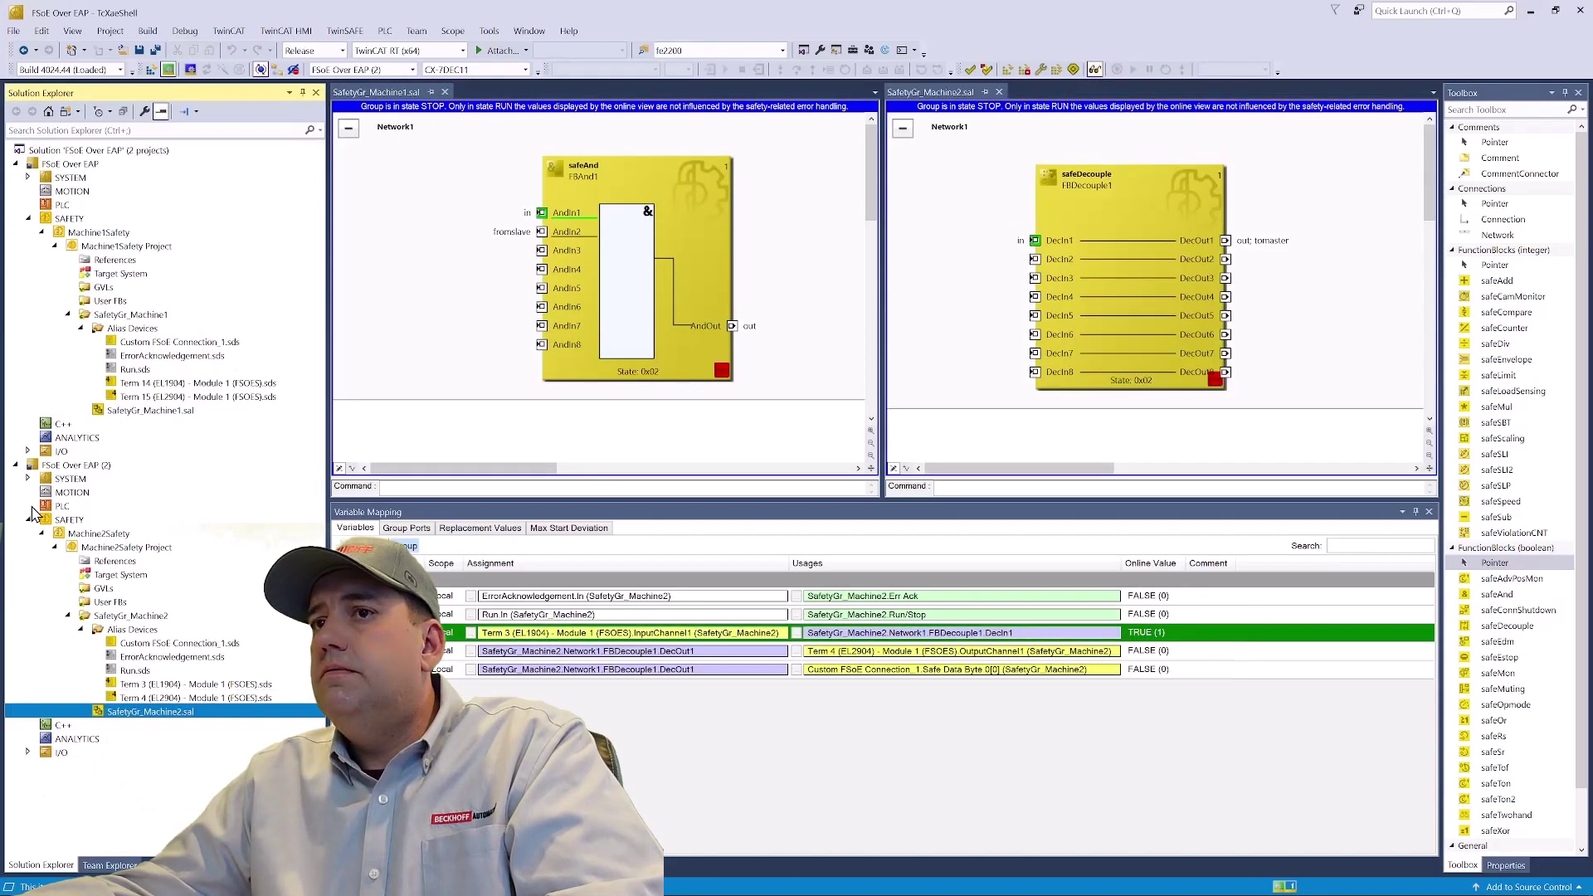
{"action": "left_click", "coordinate": [29, 479]}
{"action": "left_click", "coordinate": [42, 519]}
{"action": "right_click", "coordinate": [116, 589]}
{"action": "left_click", "coordinate": [221, 740]}
- Online-write '1' to Machine1's Task 2 run output to start it
{"action": "left_click", "coordinate": [42, 520]}
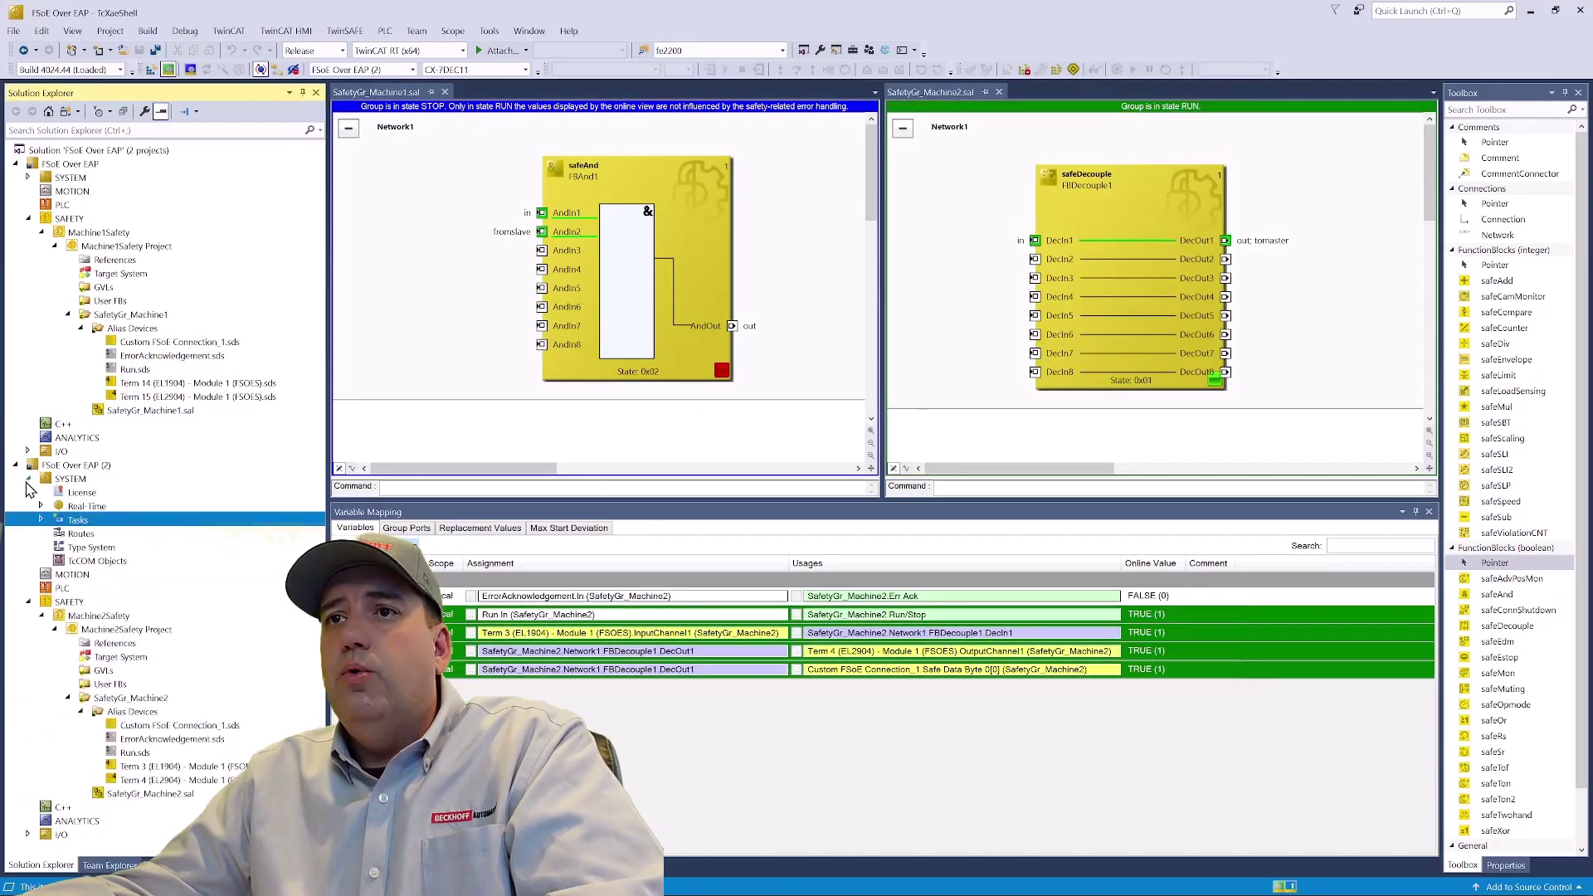
{"action": "left_click", "coordinate": [29, 479]}
{"action": "left_click", "coordinate": [28, 178]}
{"action": "left_click", "coordinate": [42, 219]}
{"action": "right_click", "coordinate": [113, 286]}
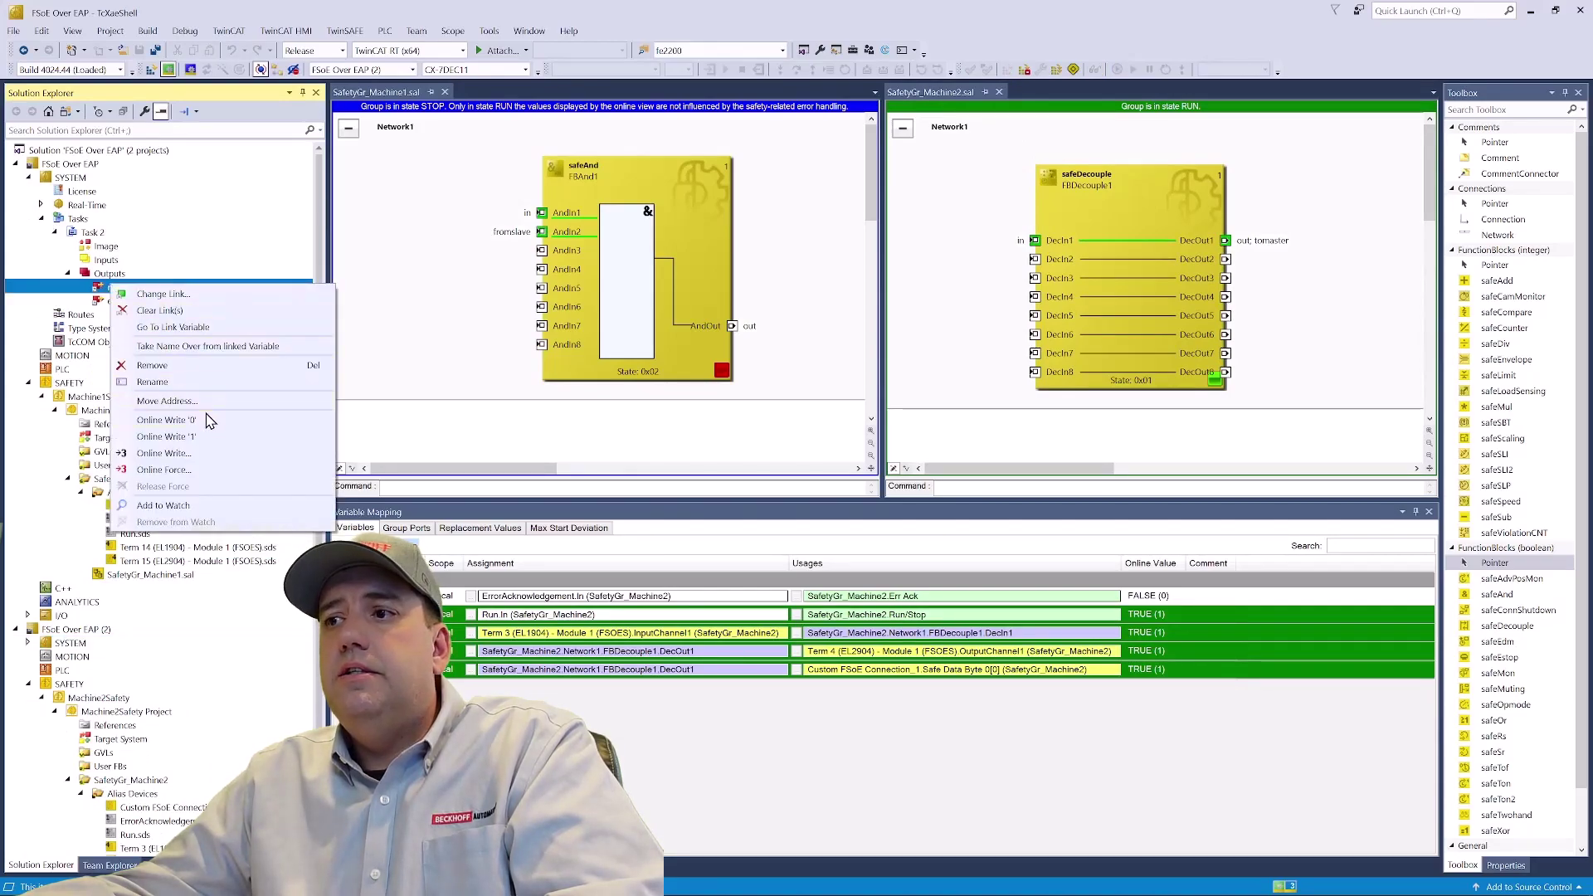
{"action": "left_click", "coordinate": [214, 438]}
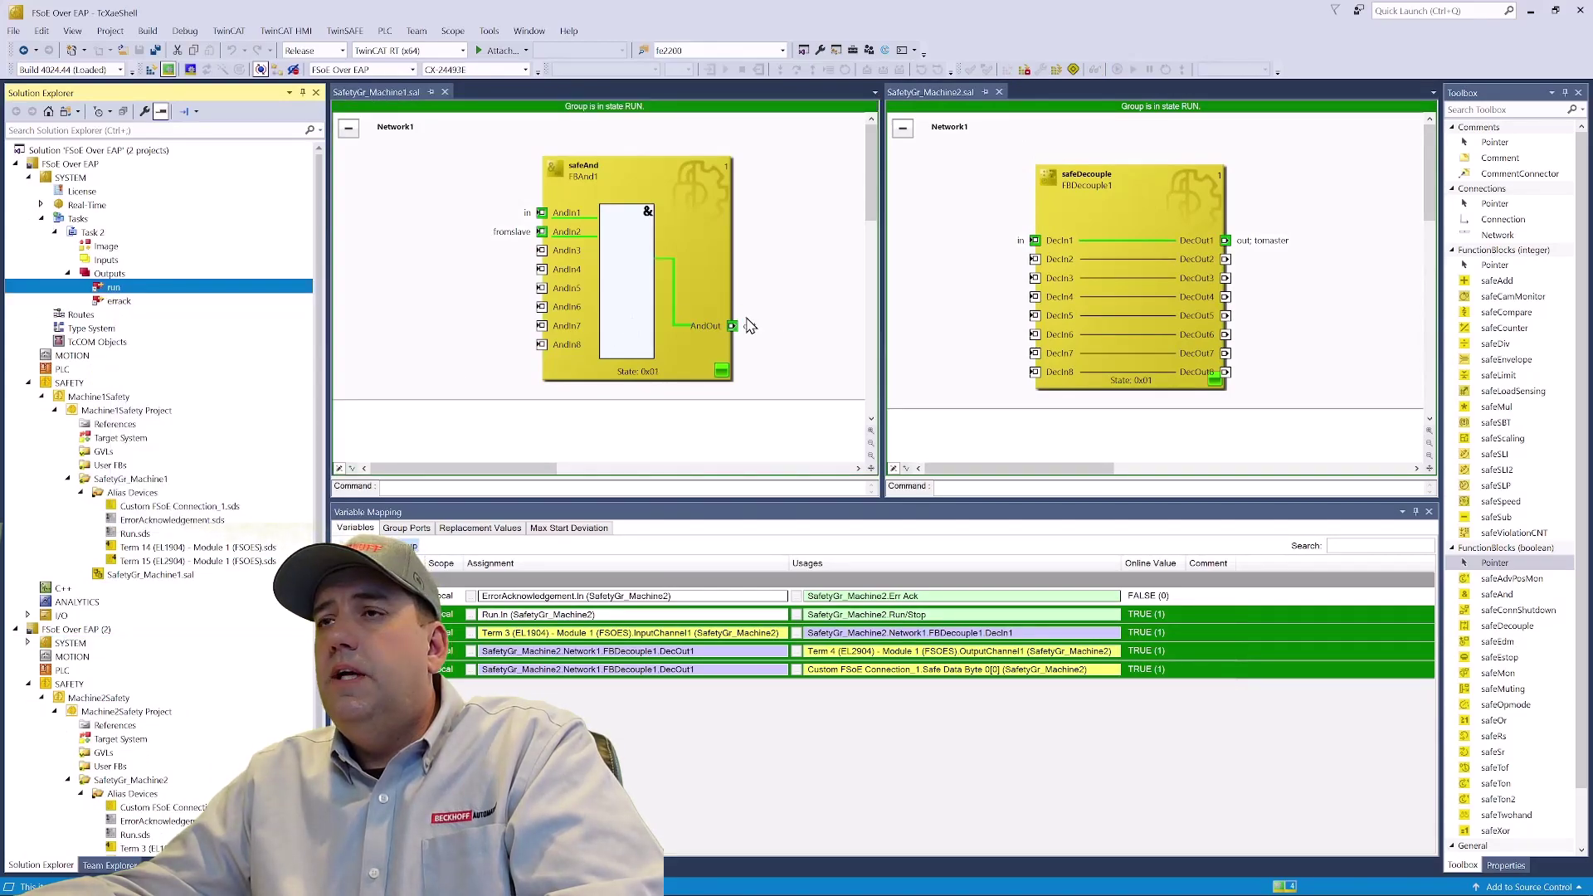